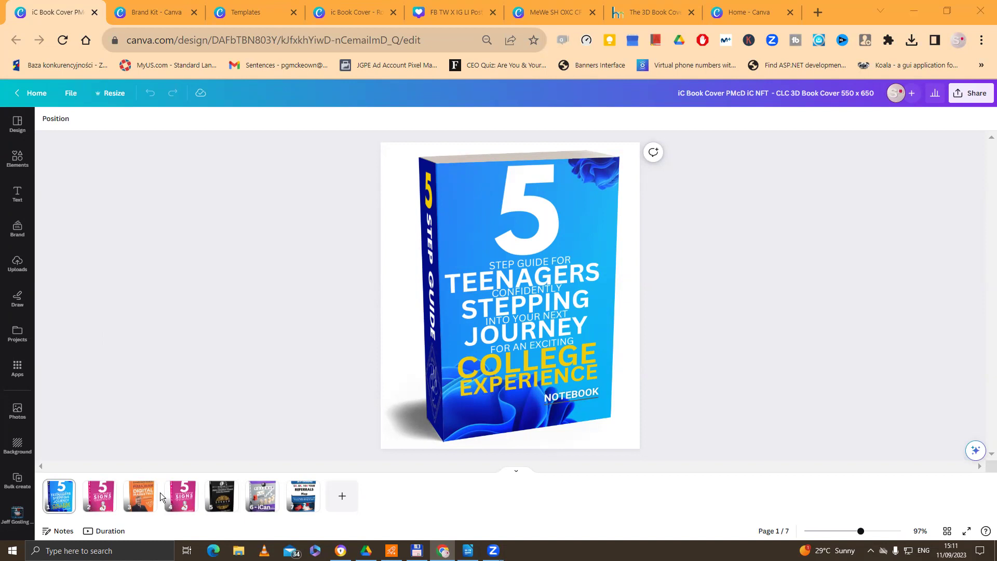
Browse the book mockups on pages 2 to 7, ending at the blue Referrals Map cover
left_click(99, 495)
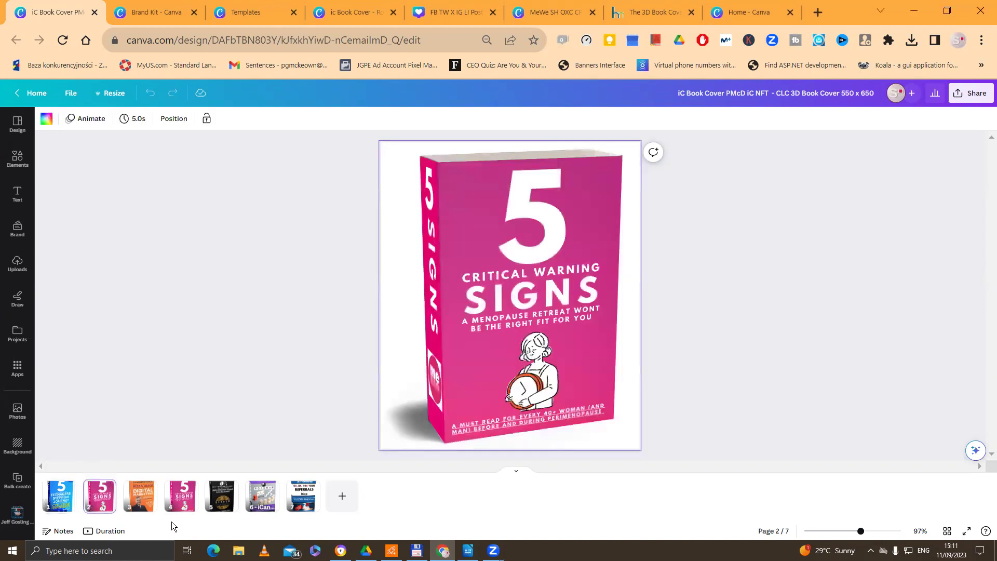
left_click(140, 496)
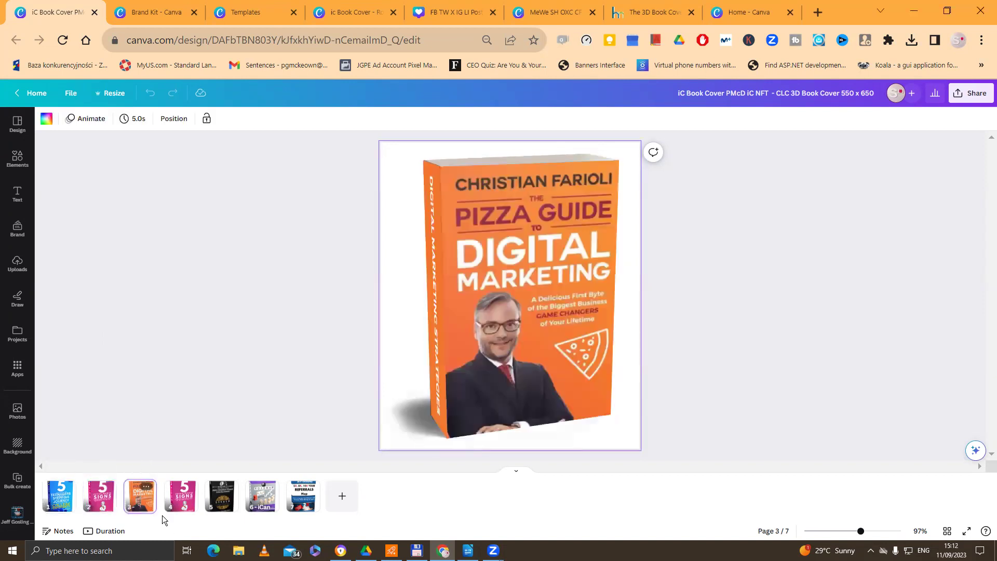
left_click(180, 496)
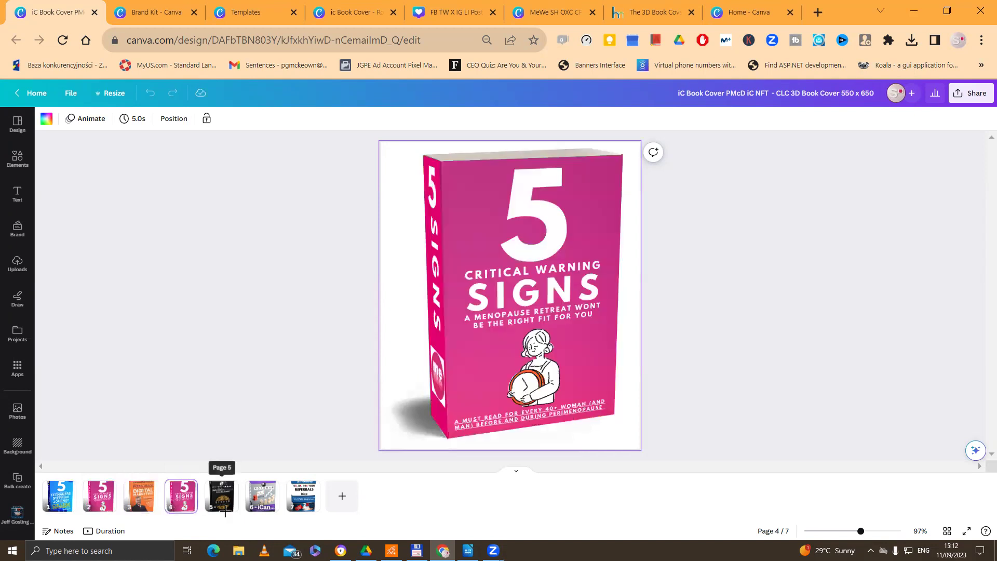
left_click(225, 506)
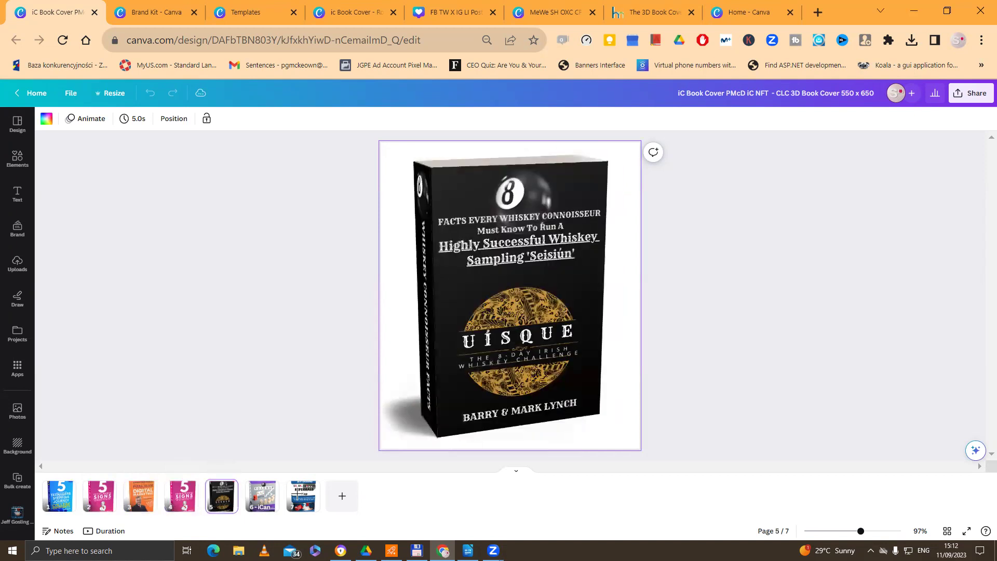
left_click(265, 496)
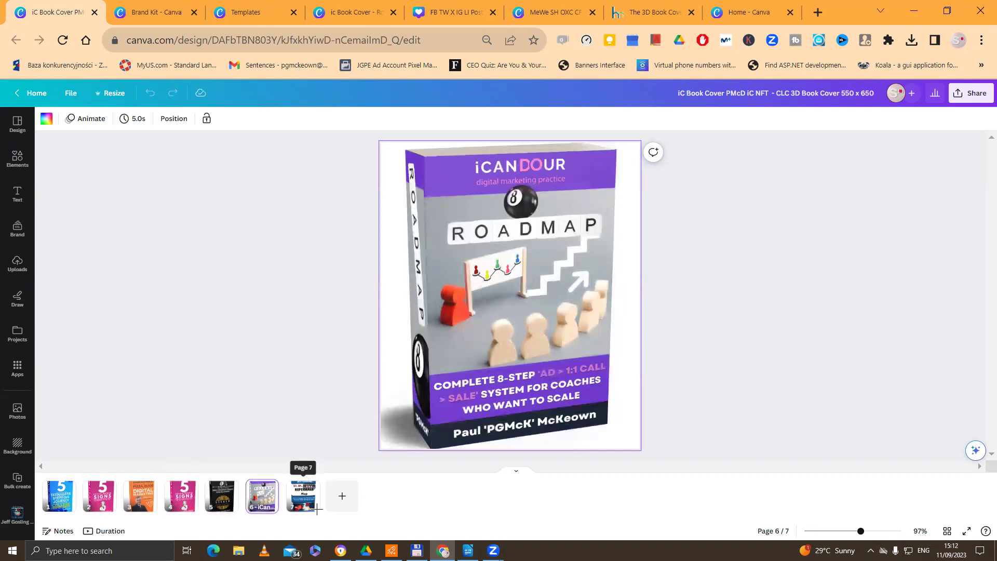
left_click(302, 502)
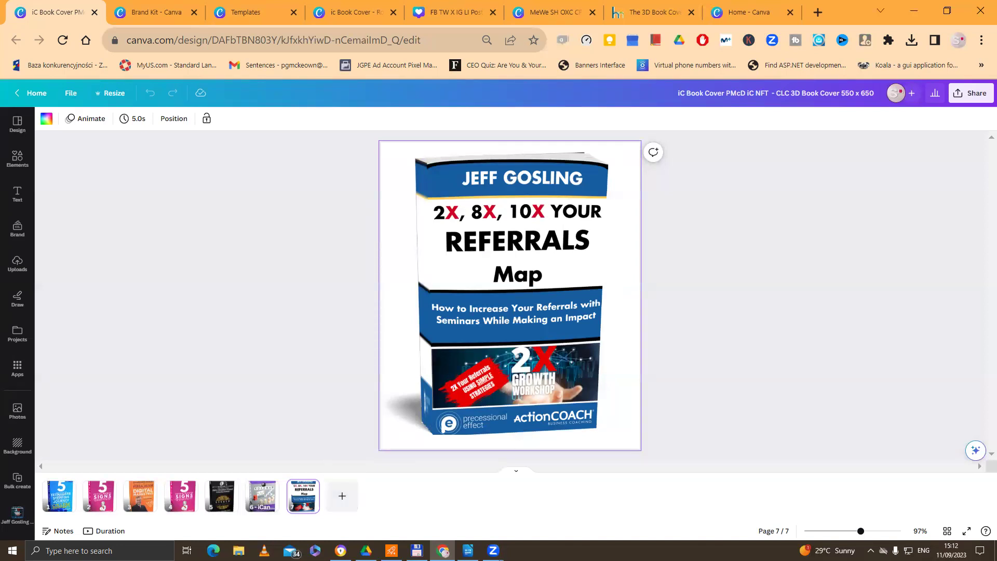
key("alt+Tab")
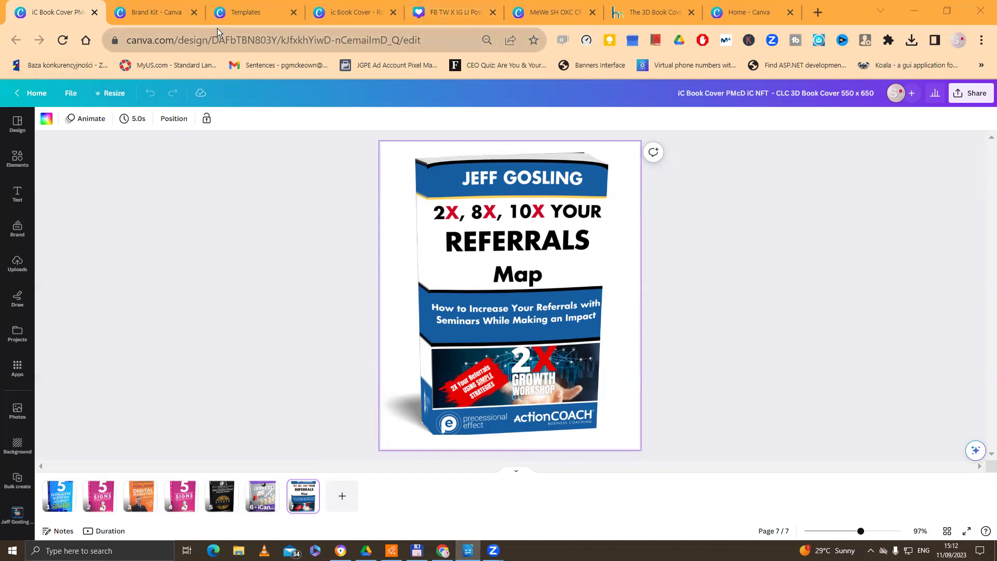
Open the CoachPartnering brand kit to see its logo and colours #eeefdd and #3c3b36
left_click(135, 18)
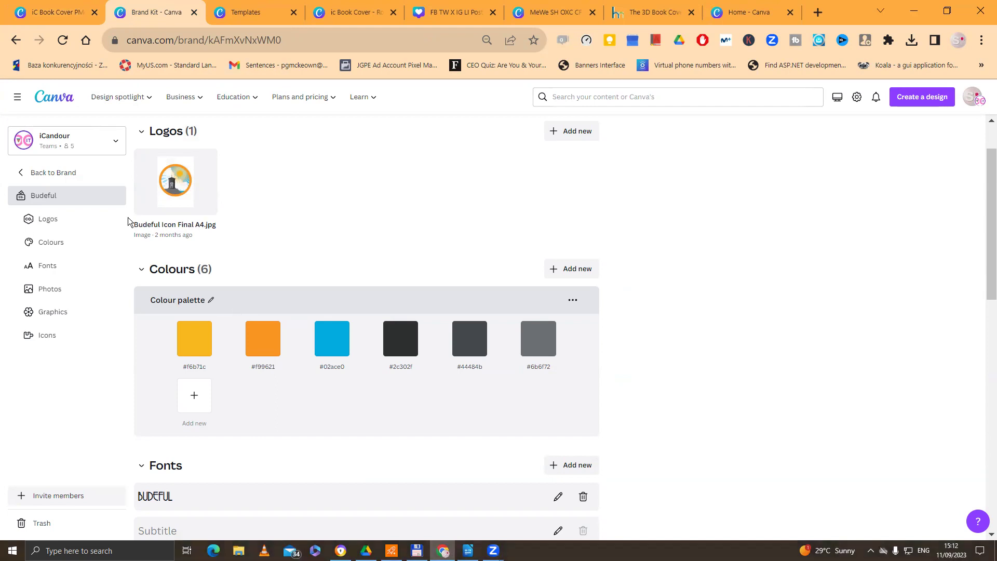
left_click(58, 173)
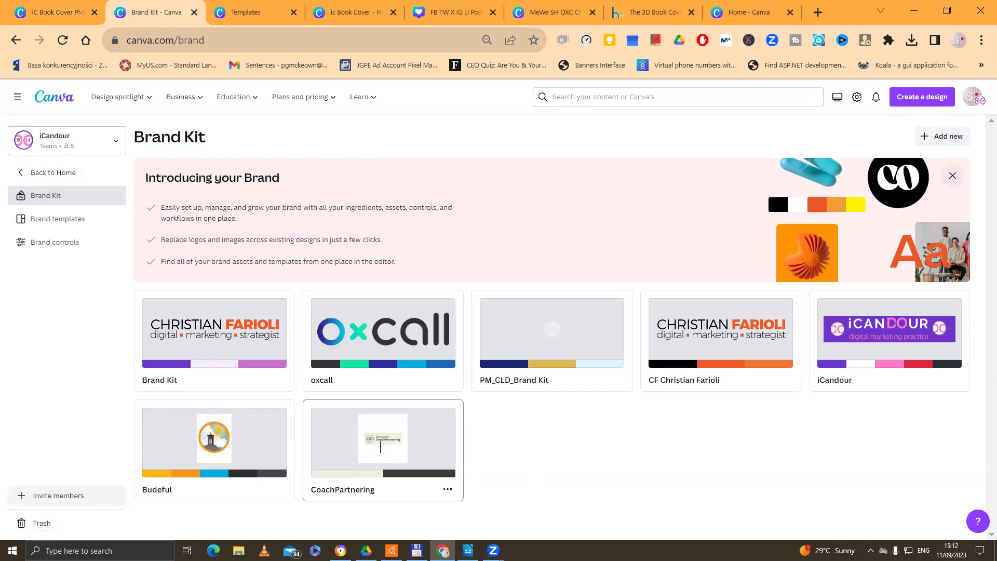
left_click(382, 451)
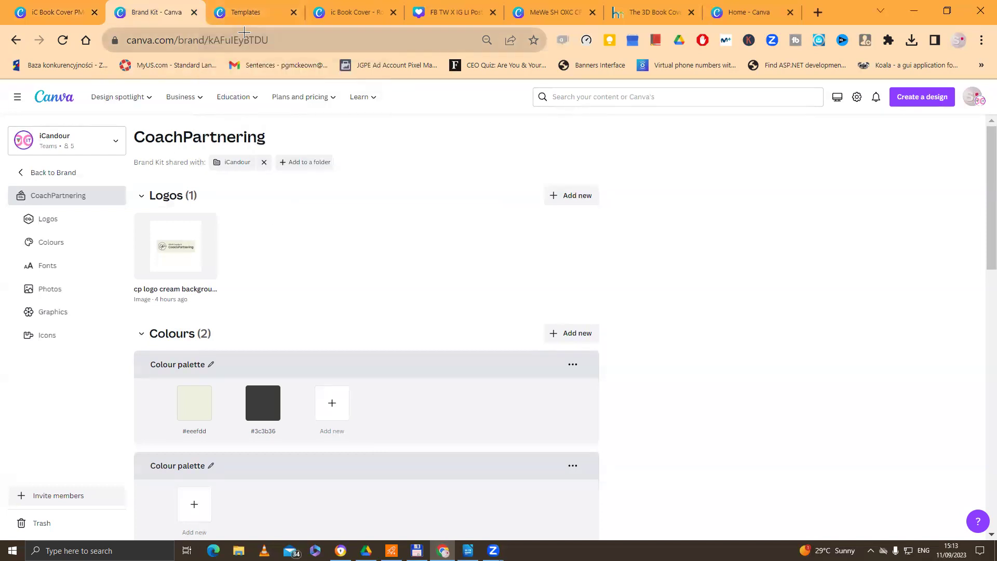
Search templates for 'coaching book covers' and zoom the browser out twice
left_click(252, 16)
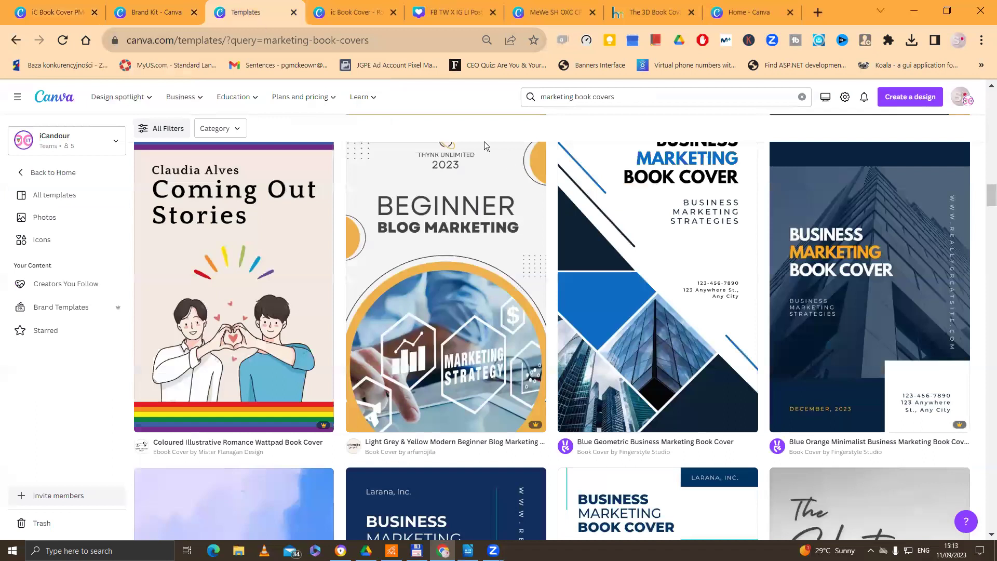
left_click(618, 97)
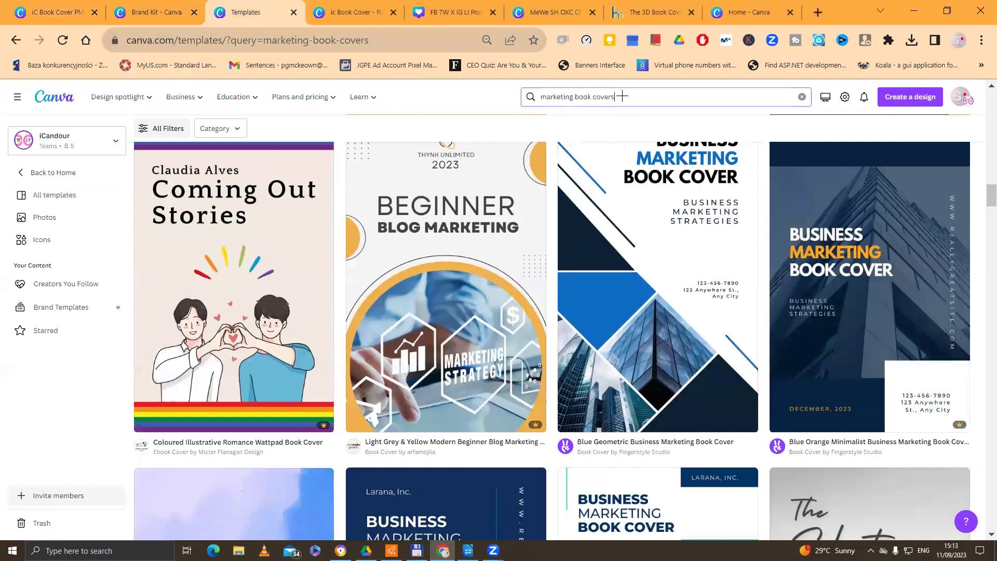
double_click(557, 98)
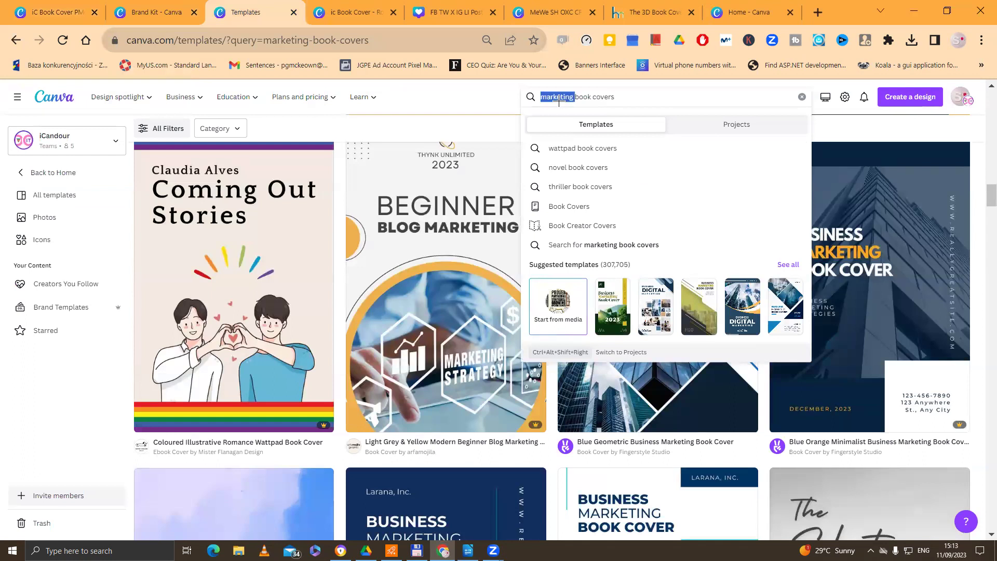
type("coachin g")
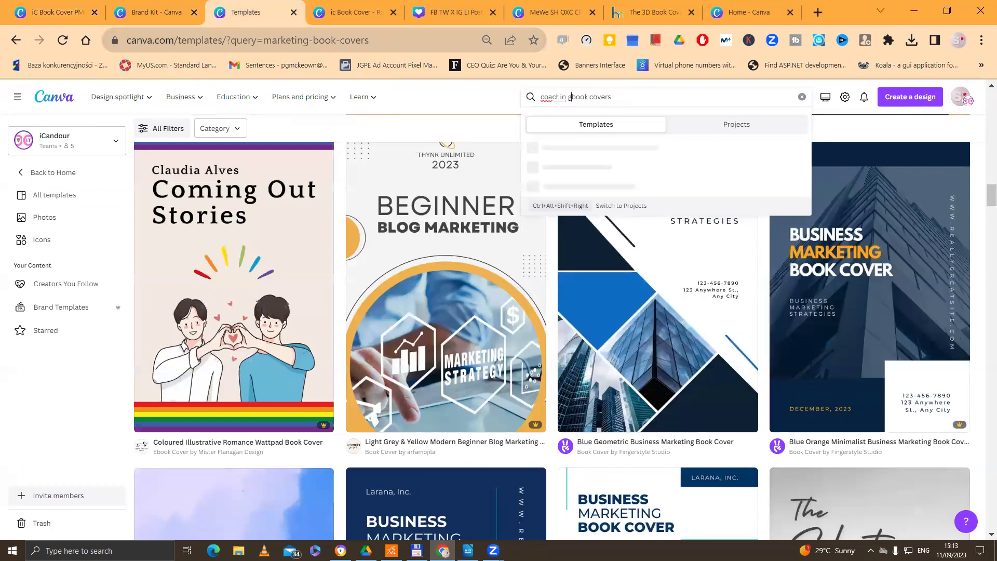
key("BackSpace")
key("BackSpace")
type("g")
key("Return")
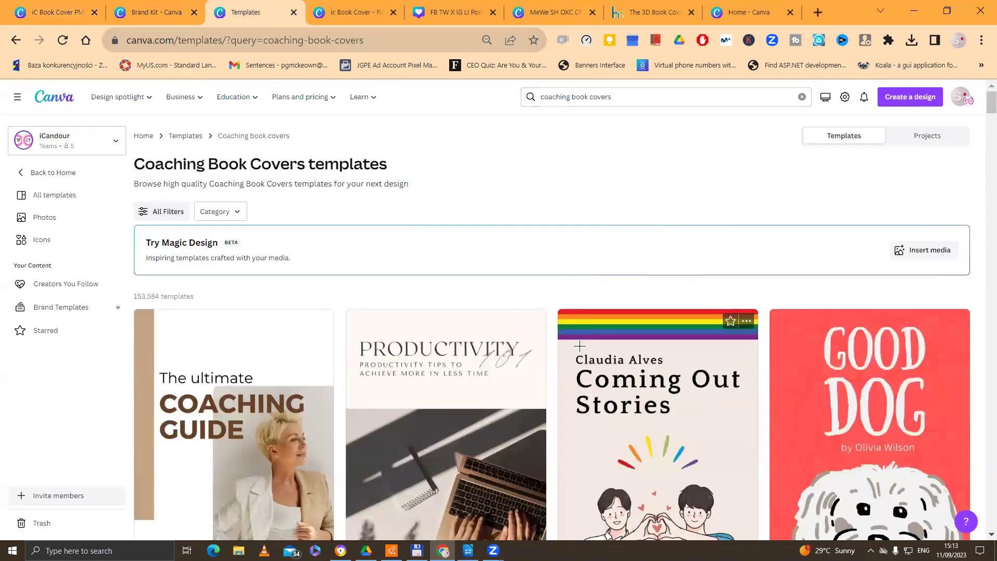
key("ctrl+minus")
key("ctrl+minus")
key("ctrl+minus")
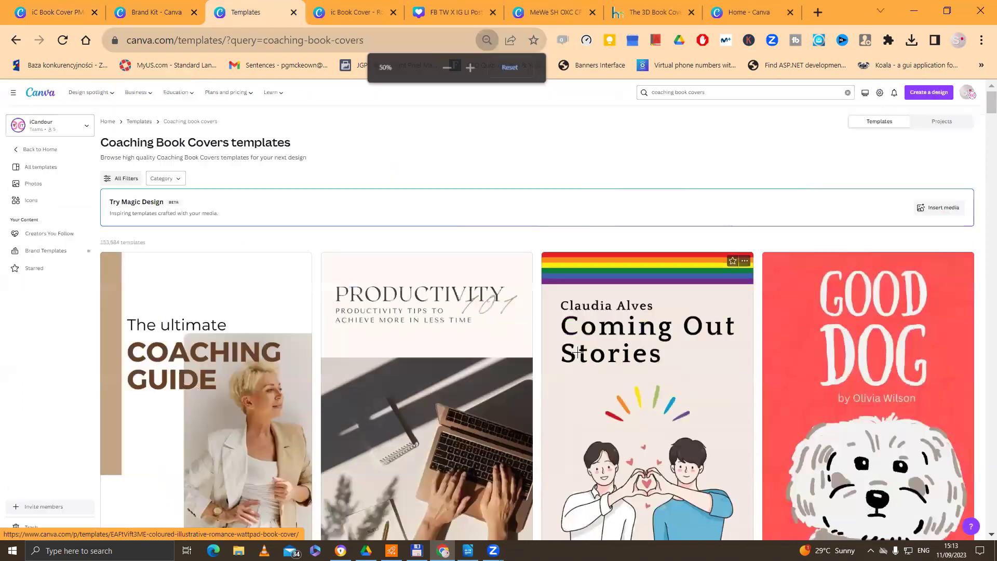
key("ctrl+minus")
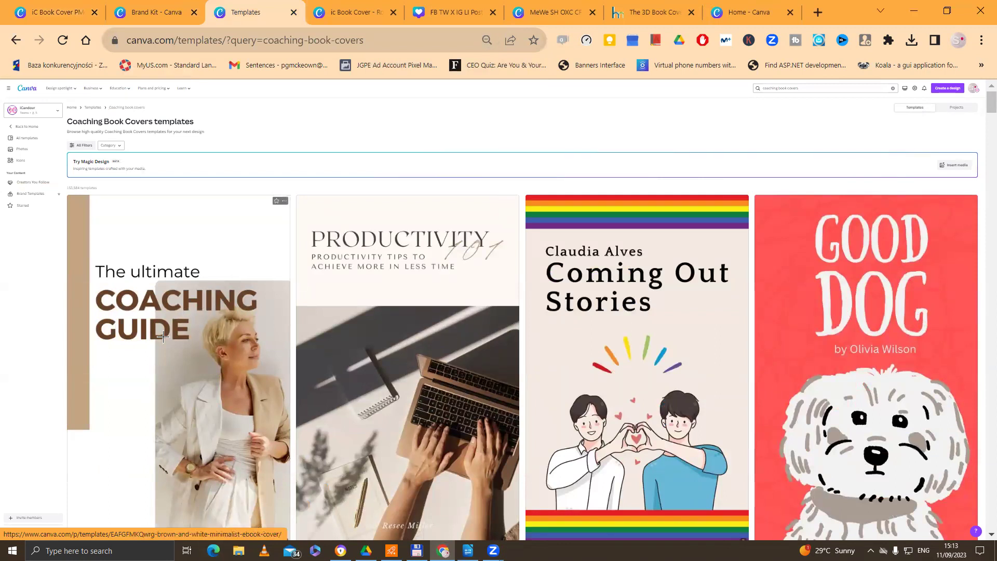
Search for 'life coaching book covers' and scroll through the template results
left_click(831, 88)
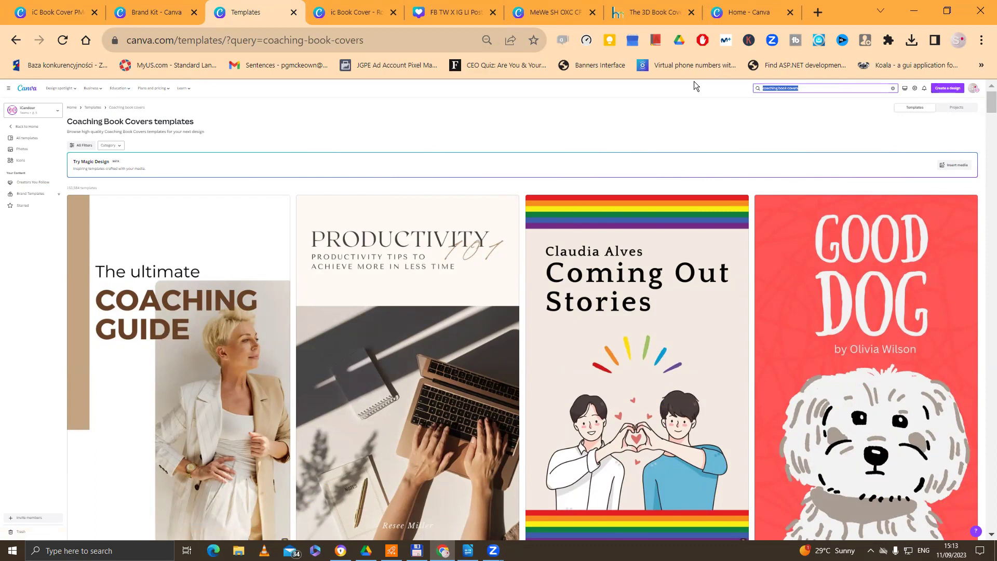
type("life coach")
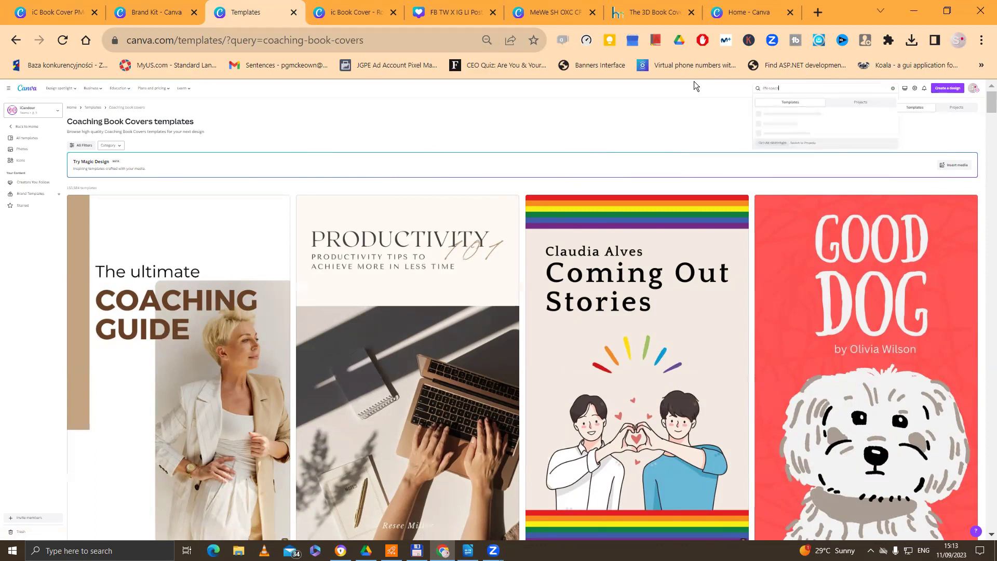
type("ing book covers")
key("Return")
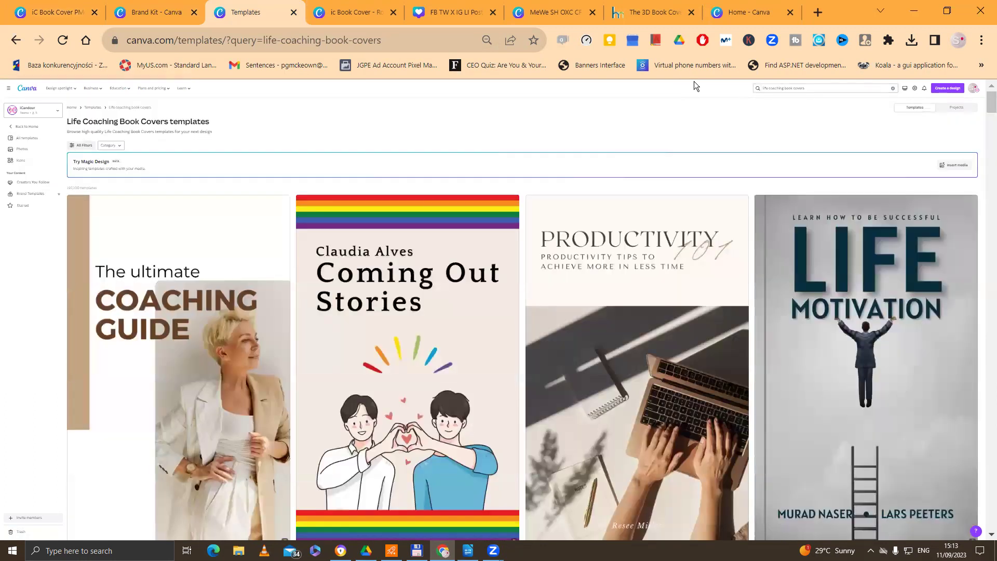
scroll(767, 432, "down", 2)
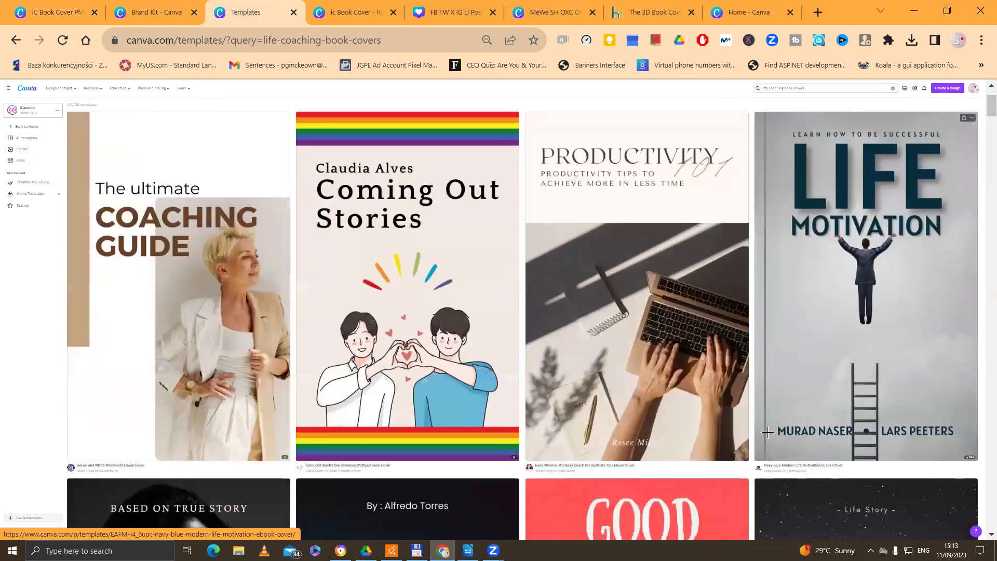
scroll(768, 432, "down", 5)
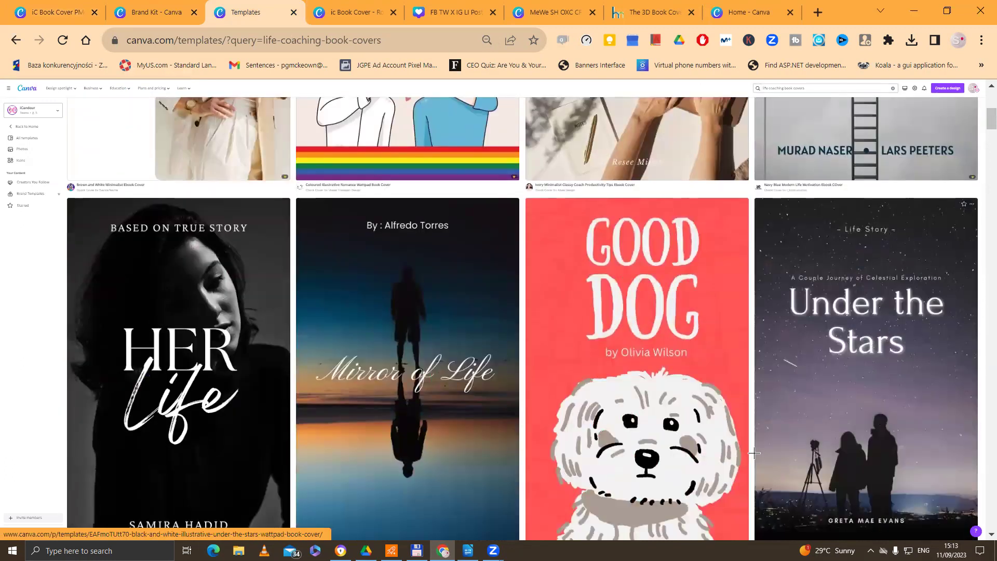
scroll(754, 453, "up", 7)
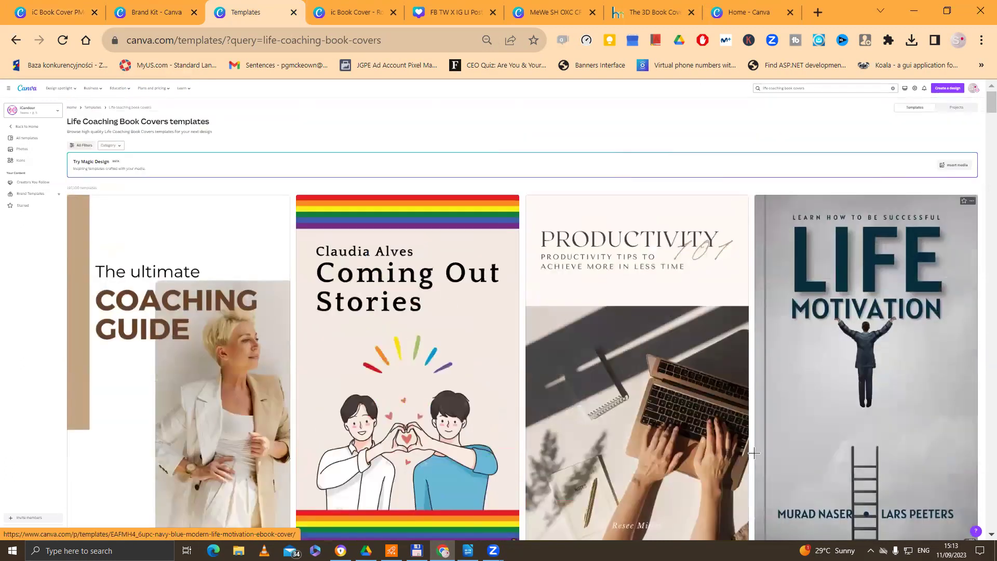
left_click(832, 386)
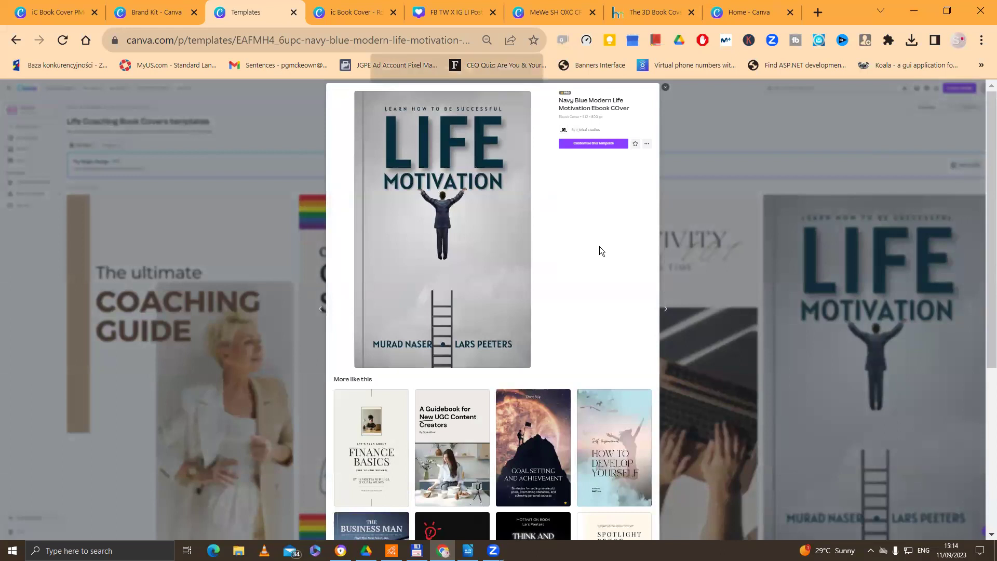
key("ctrl+plus")
key("ctrl+plus")
key("ctrl+plus")
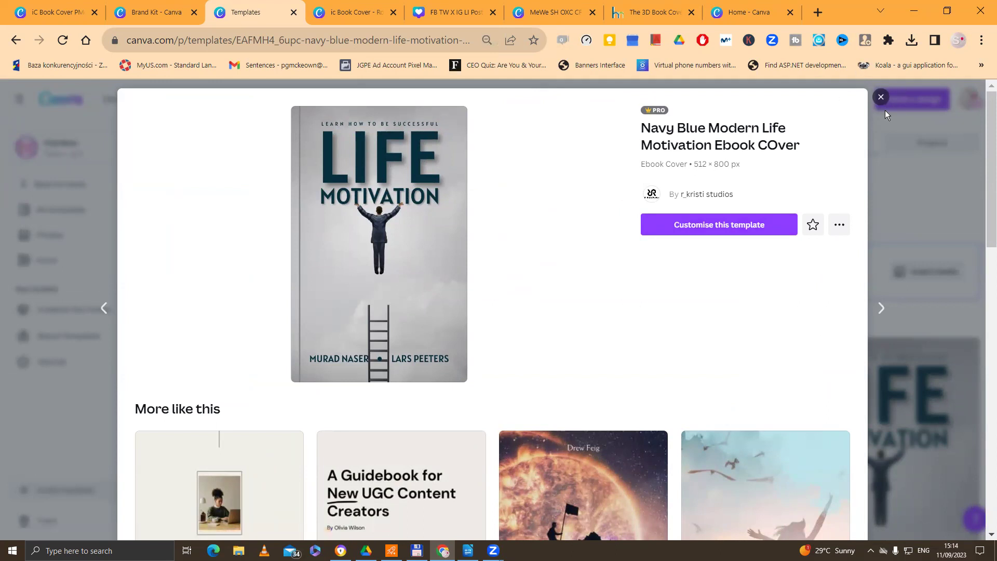
left_click(877, 97)
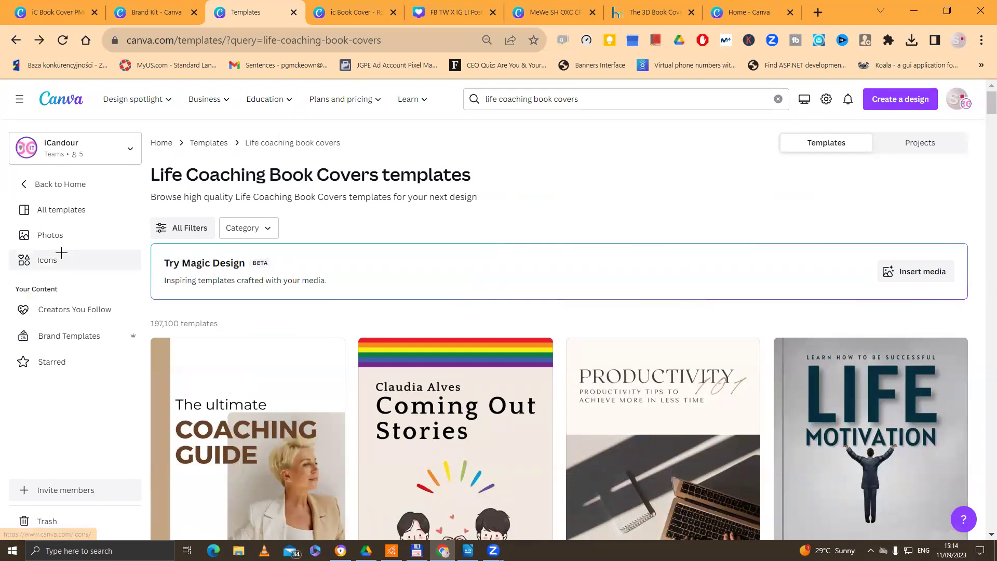
scroll(198, 282, "down", 6)
scroll(198, 283, "down", 5)
scroll(335, 361, "down", 3)
scroll(336, 361, "down", 4)
scroll(335, 360, "up", 2)
scroll(335, 361, "up", 3)
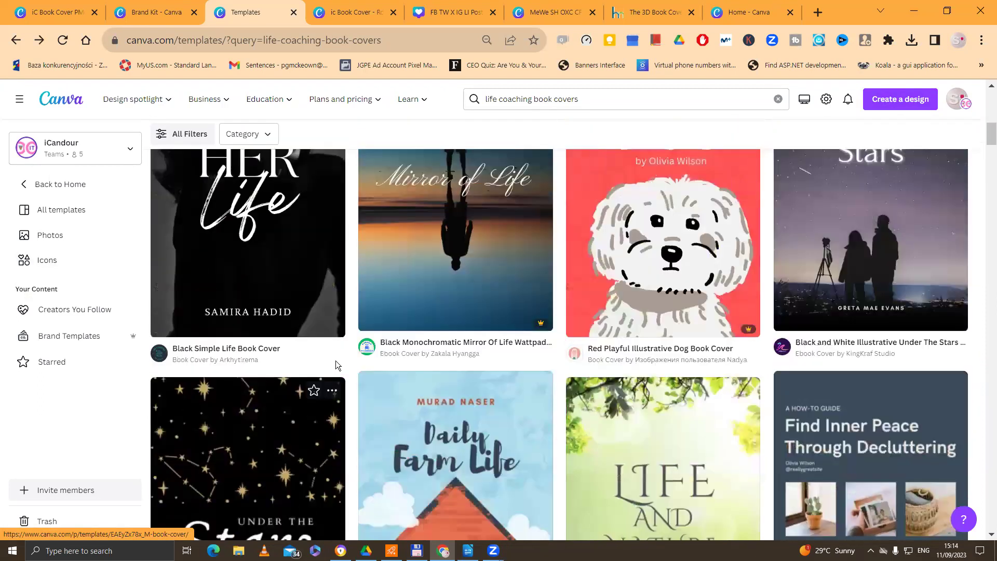
scroll(335, 360, "down", 4)
scroll(335, 361, "down", 4)
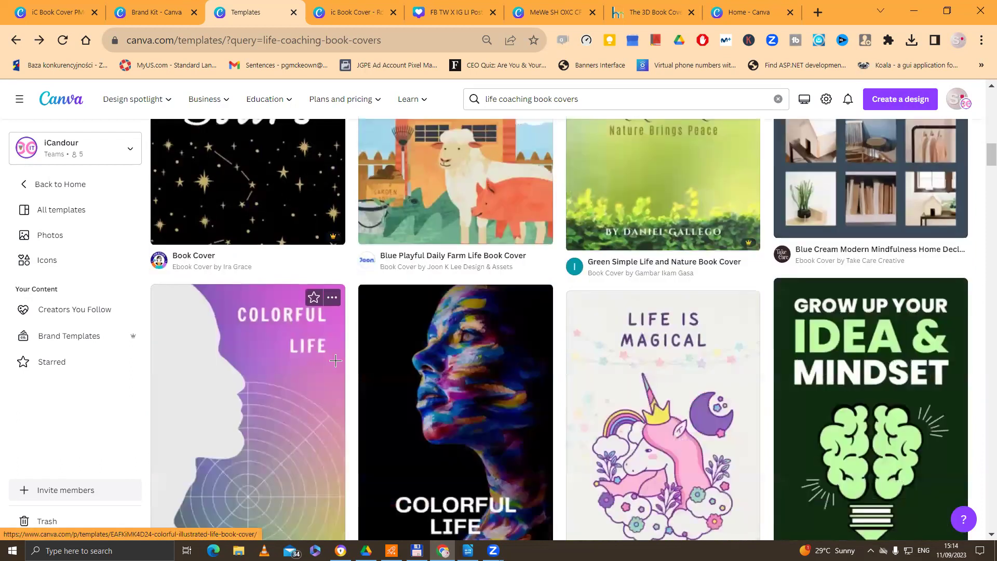
scroll(336, 361, "down", 3)
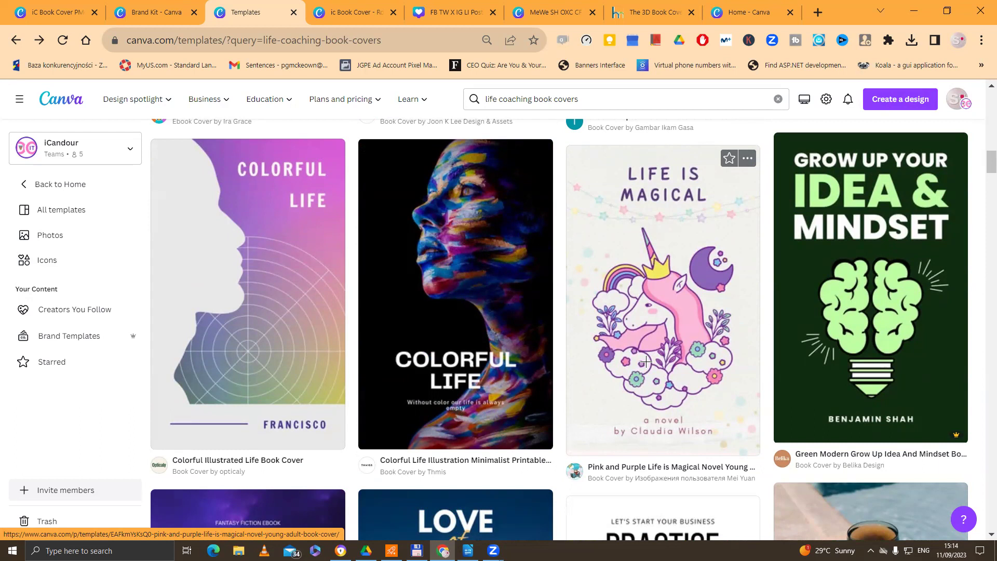
scroll(649, 384, "down", 4)
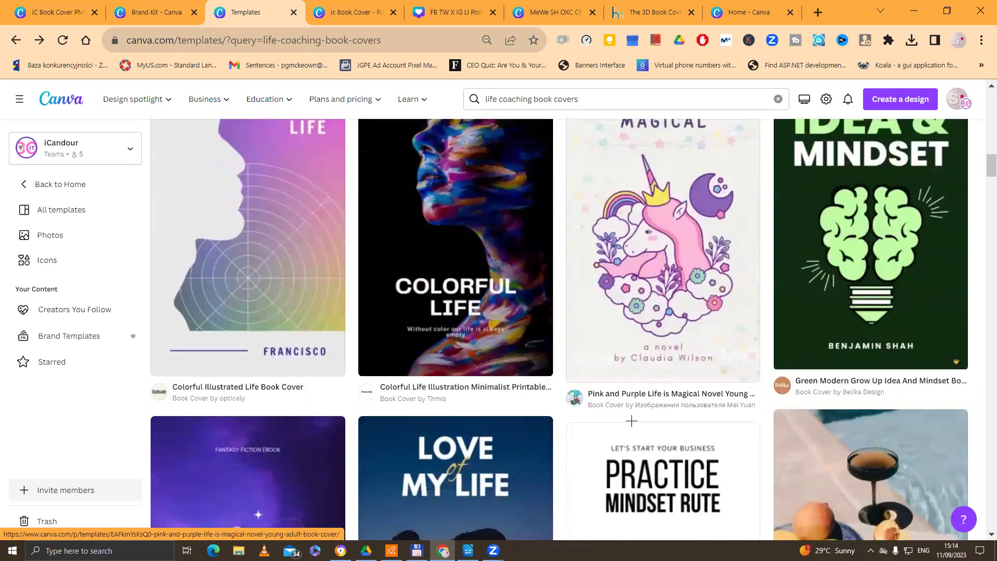
scroll(657, 426, "up", 8)
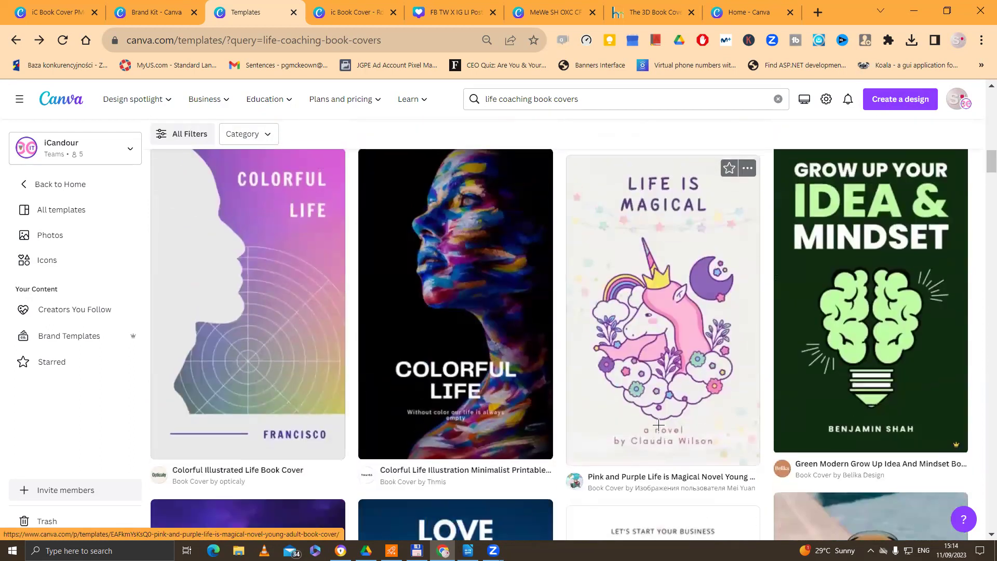
scroll(659, 424, "up", 1)
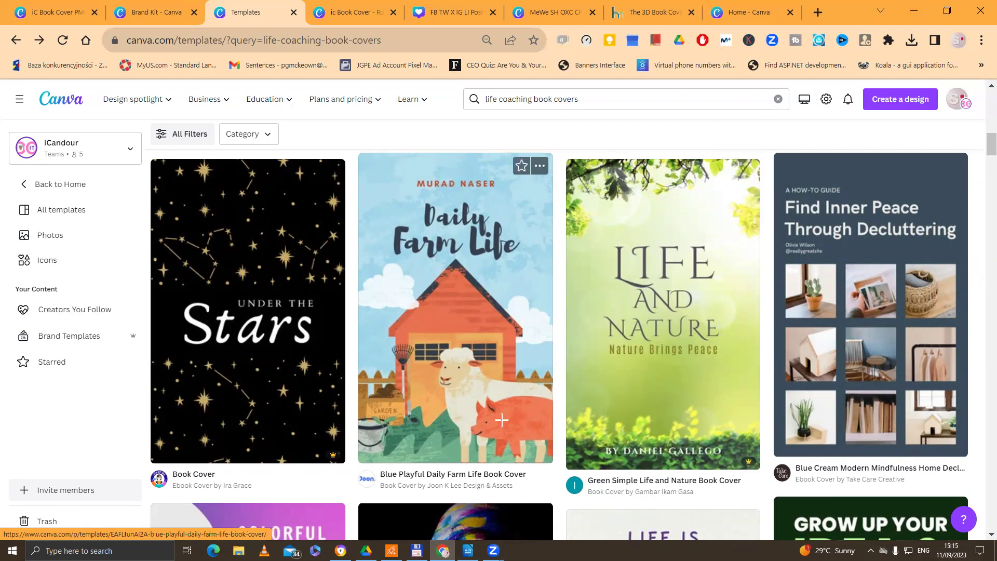
Show the ic Book Cover design with the Uploads panel hidden, scrolled to page 5
left_click(342, 17)
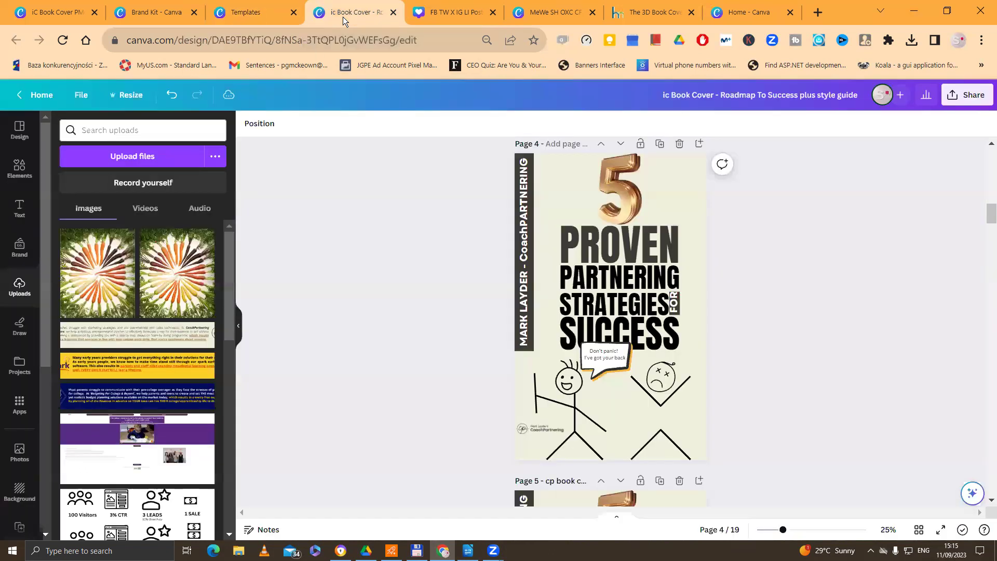
left_click(238, 328)
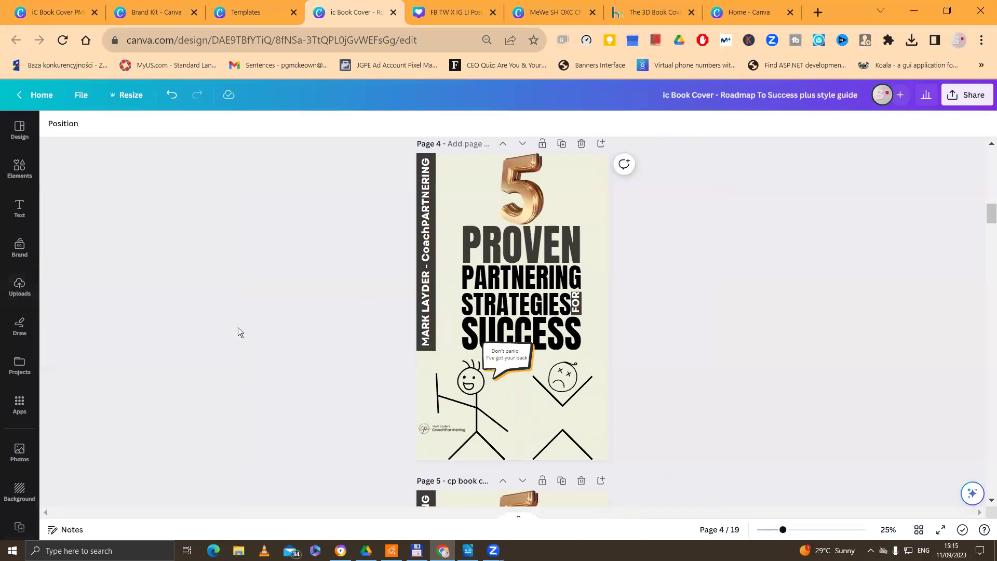
scroll(343, 423, "up", 5)
scroll(352, 425, "down", 2)
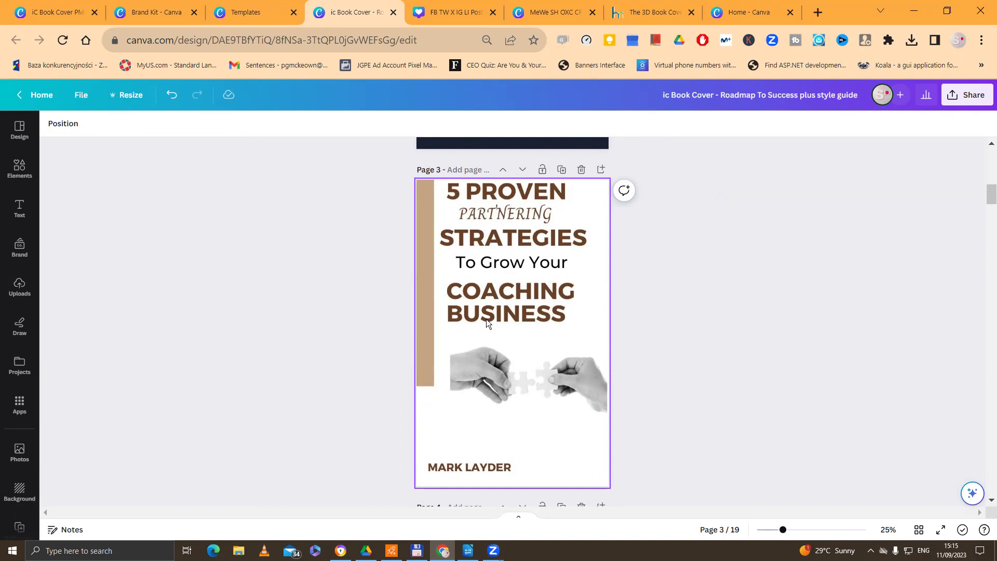
scroll(510, 421, "down", 5)
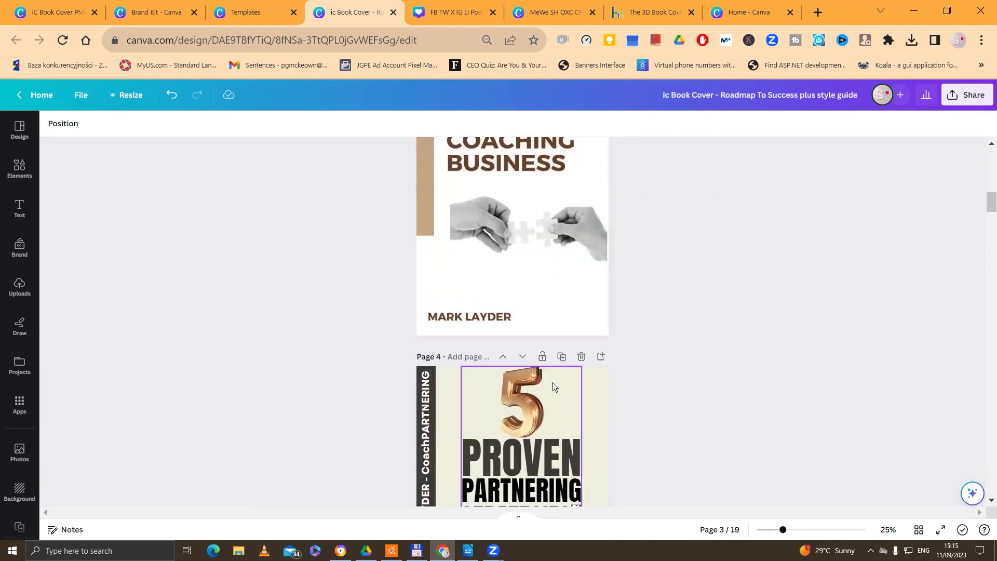
scroll(538, 388, "down", 3)
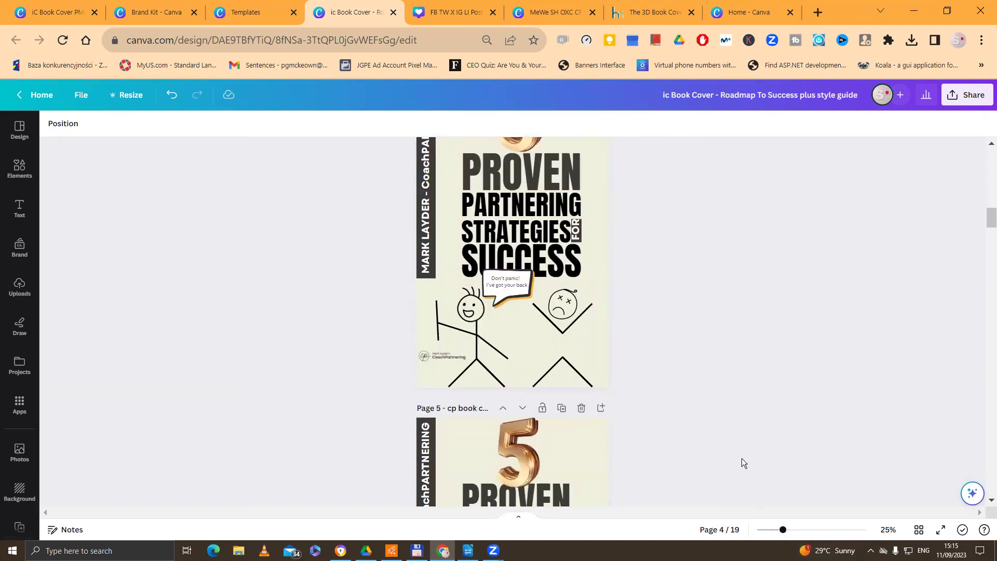
scroll(742, 458, "down", 4)
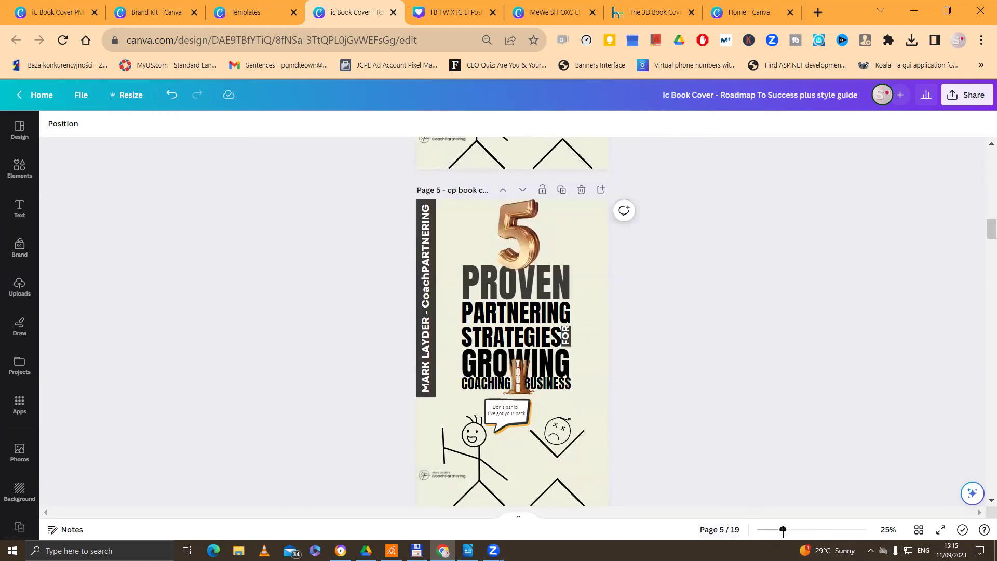
Zoom the covers to about 55% and compare the page 5 and page 6 covers
left_click_drag(782, 529, 805, 529)
scroll(752, 457, "down", 5)
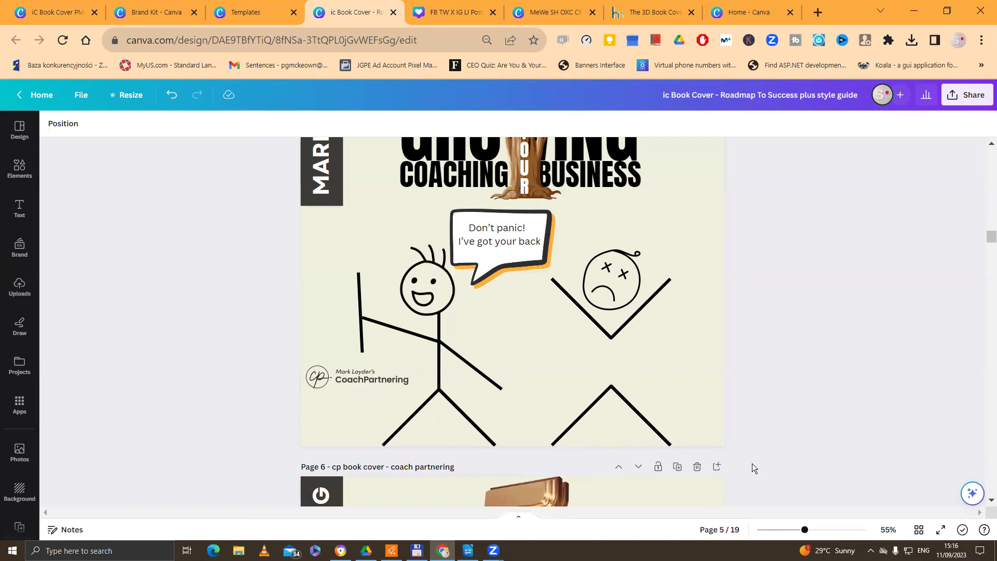
scroll(752, 463, "up", 2)
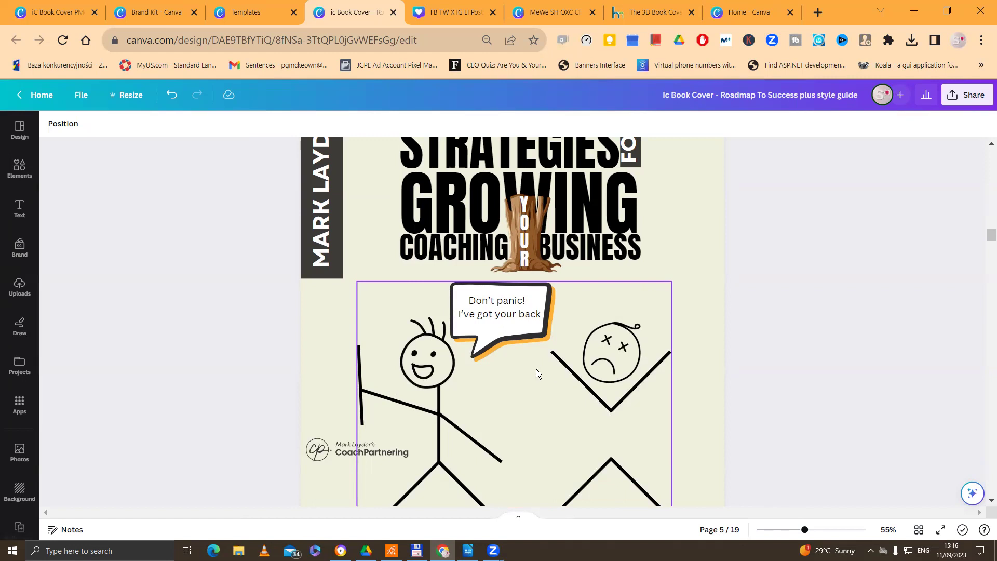
scroll(537, 372, "down", 10)
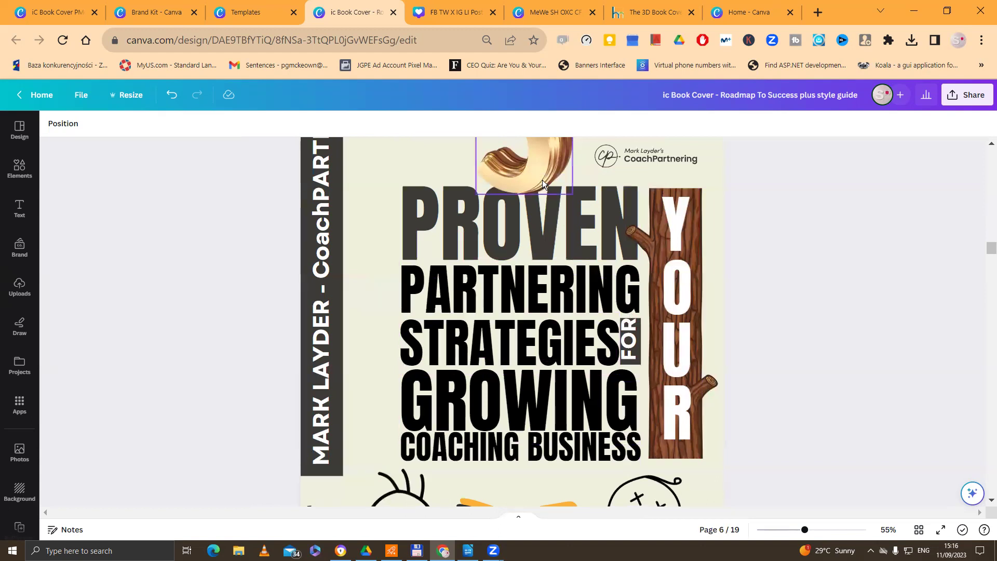
scroll(572, 322, "up", 2)
scroll(573, 335, "down", 2)
scroll(599, 421, "down", 5)
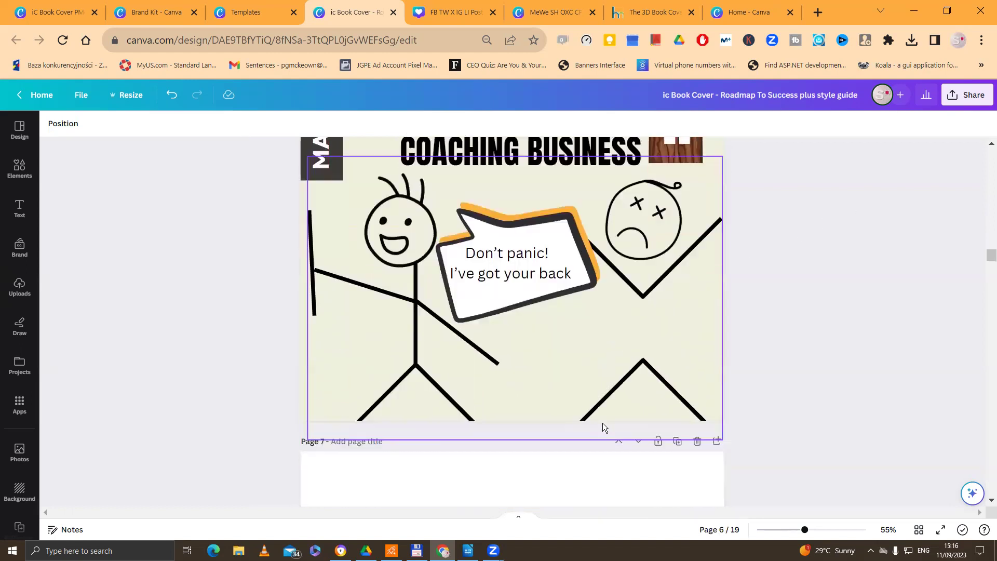
scroll(602, 422, "up", 5)
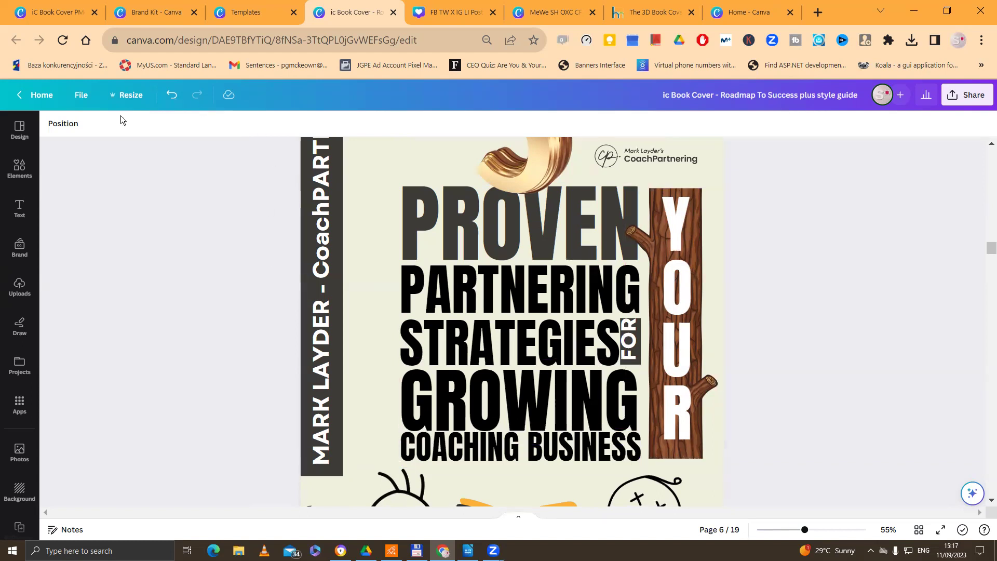
Check the cover's custom size of 1410 × 2250 px in the Resize settings
left_click(131, 94)
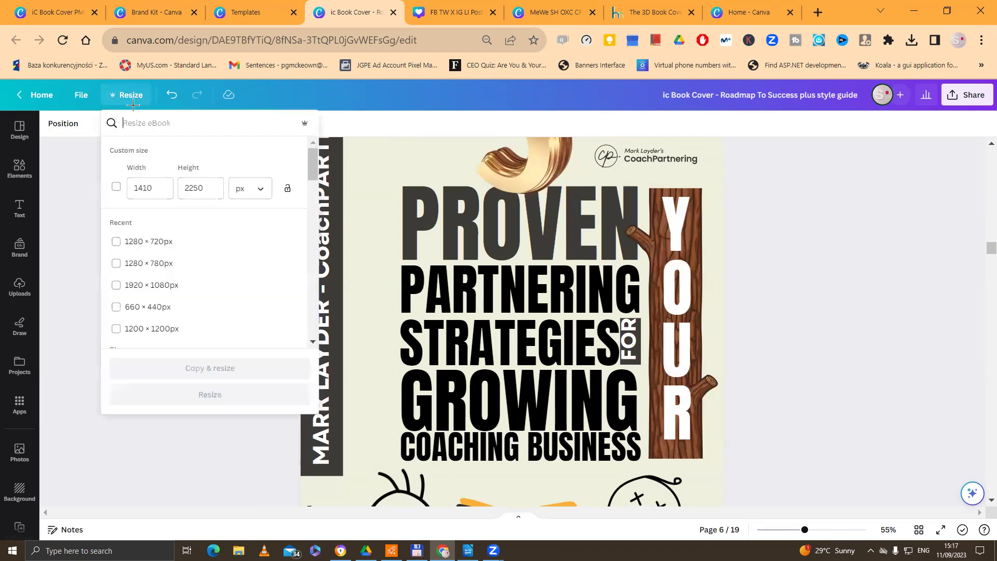
left_click(210, 192)
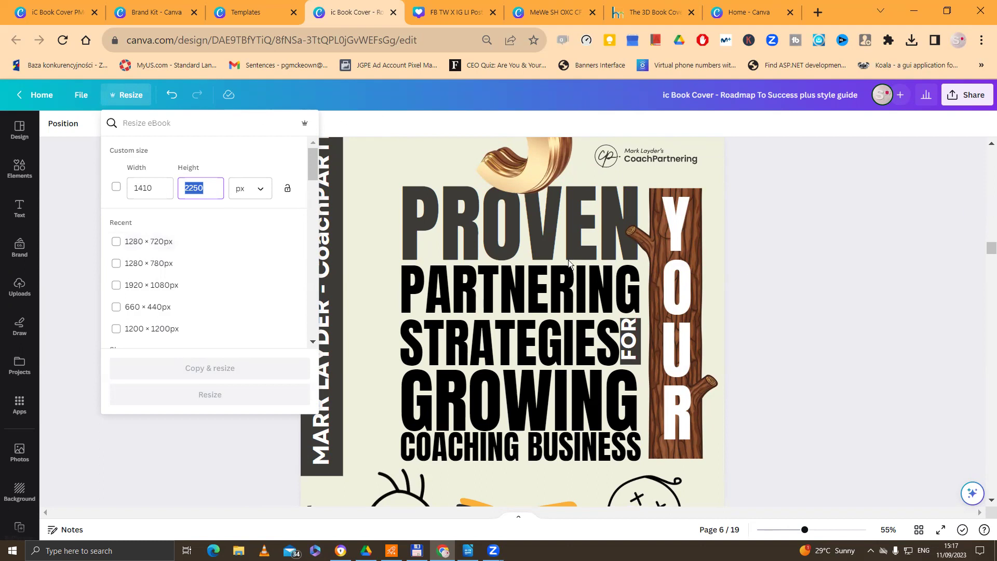
scroll(790, 353, "down", 1)
scroll(790, 351, "down", 3)
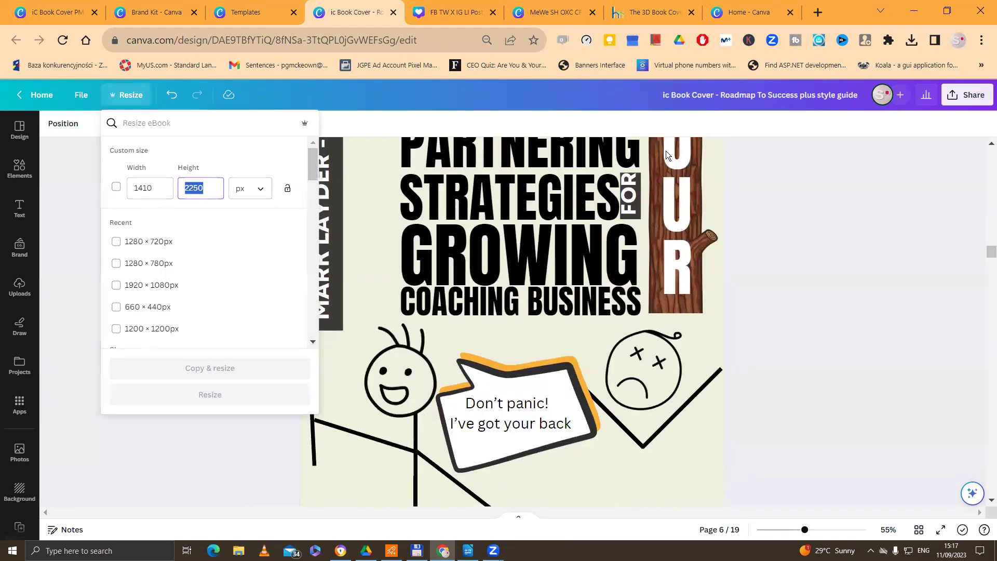
View page 28's three-cover comparison at 62% zoom with the Text panel hidden, in full screen
mouse_move(442, 15)
left_click(445, 15)
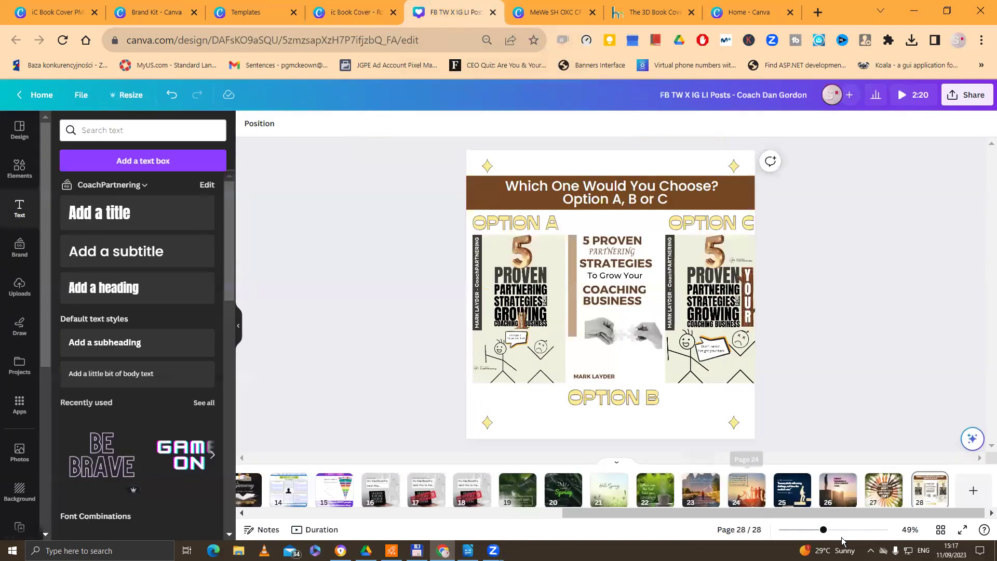
left_click_drag(823, 529, 826, 529)
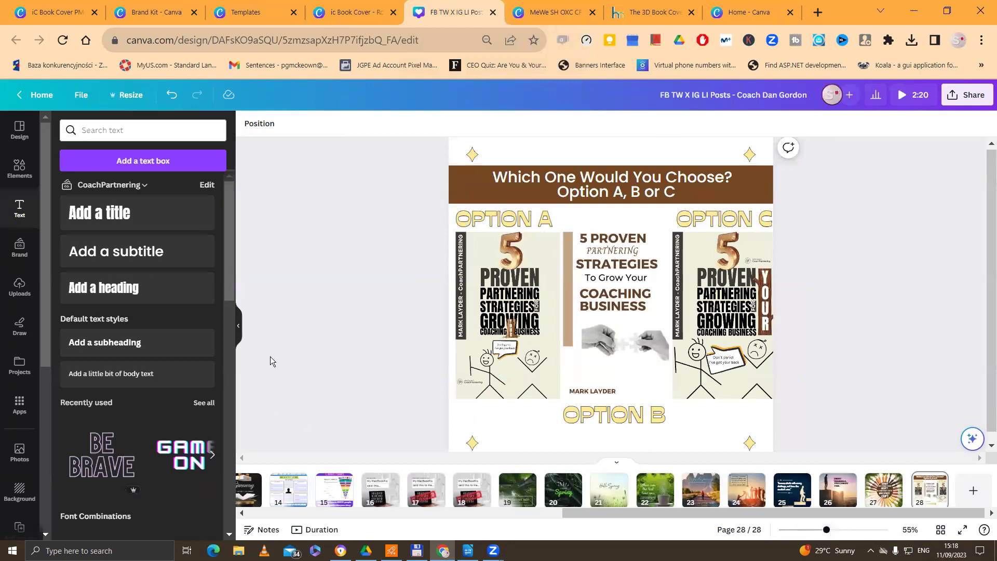
left_click(239, 324)
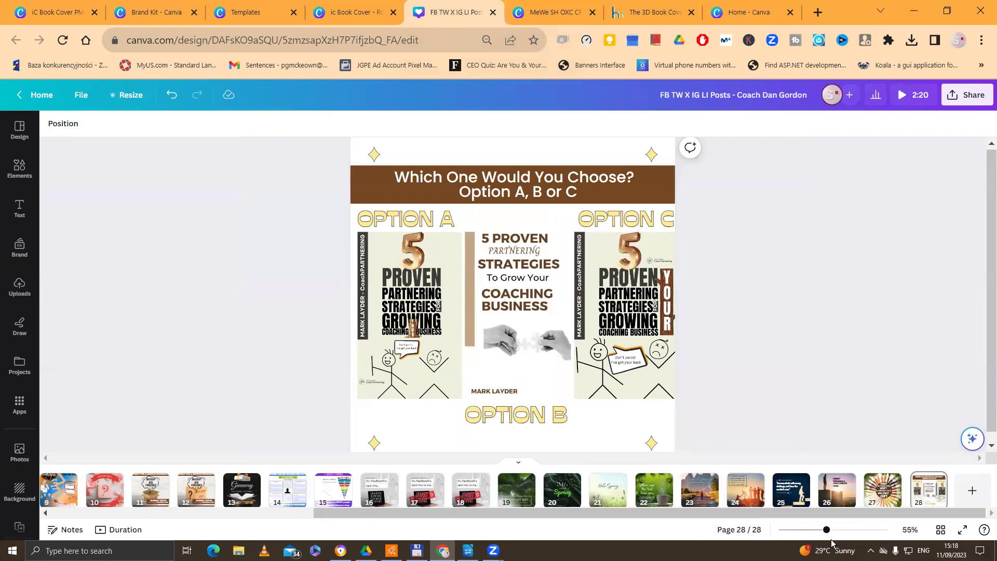
left_click_drag(826, 529, 829, 529)
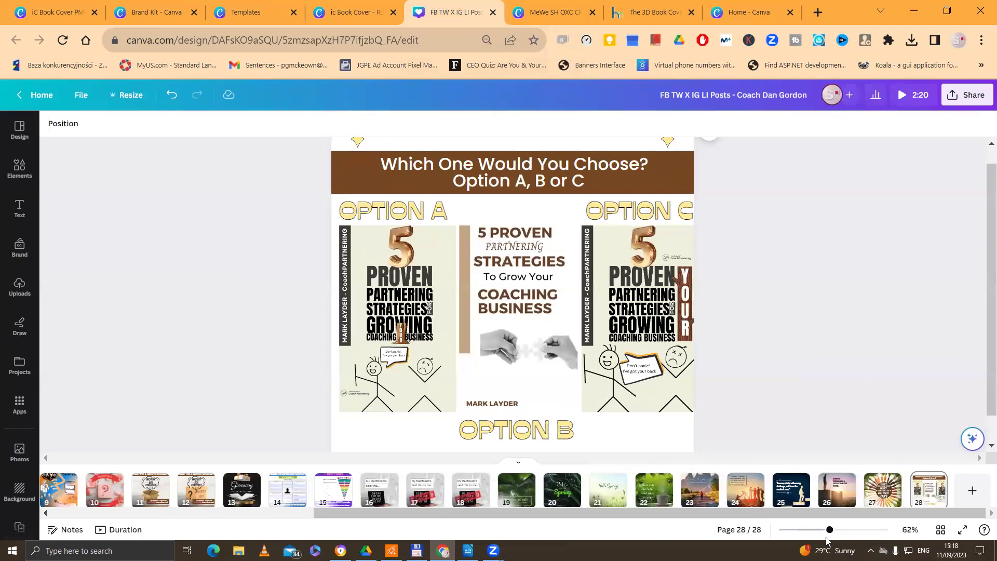
key("F11")
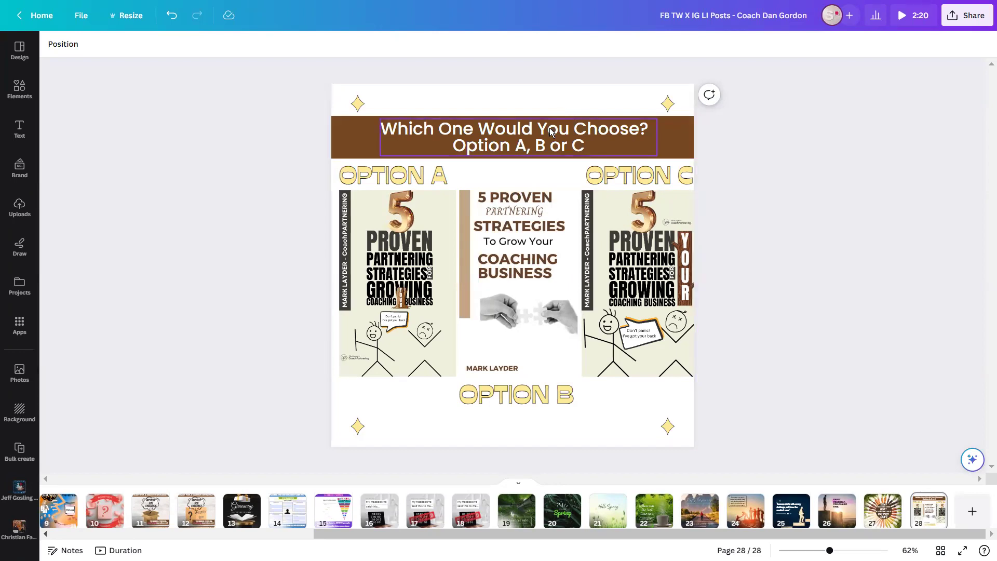
key("F11")
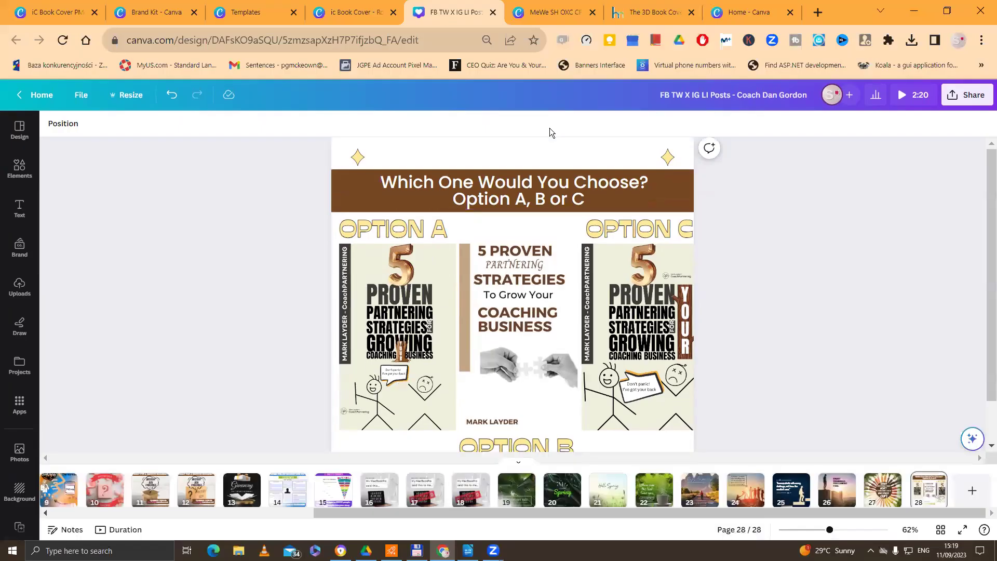
Go to blank page 13 of the spine design and check its brand-kit colour choices
left_click(541, 15)
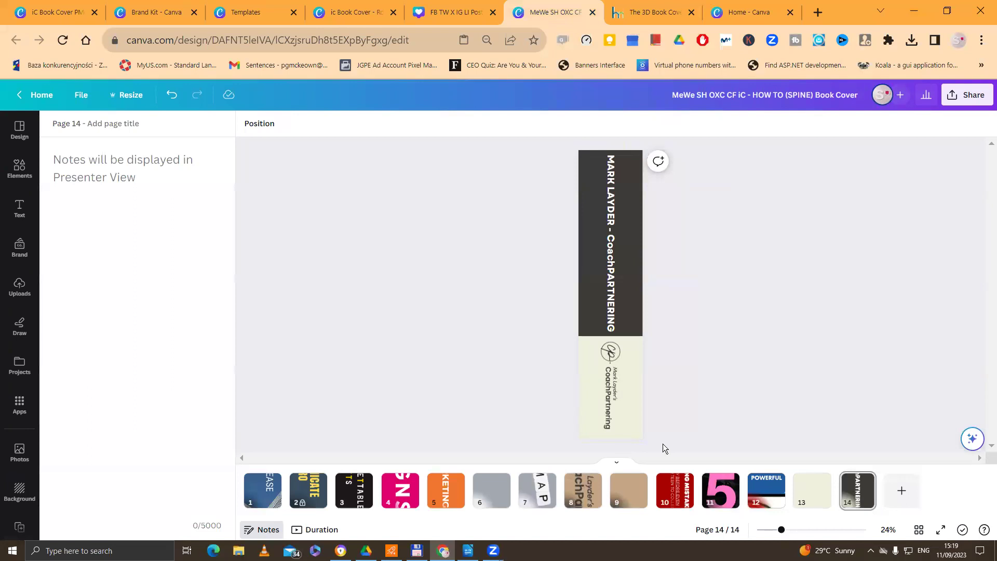
left_click(815, 500)
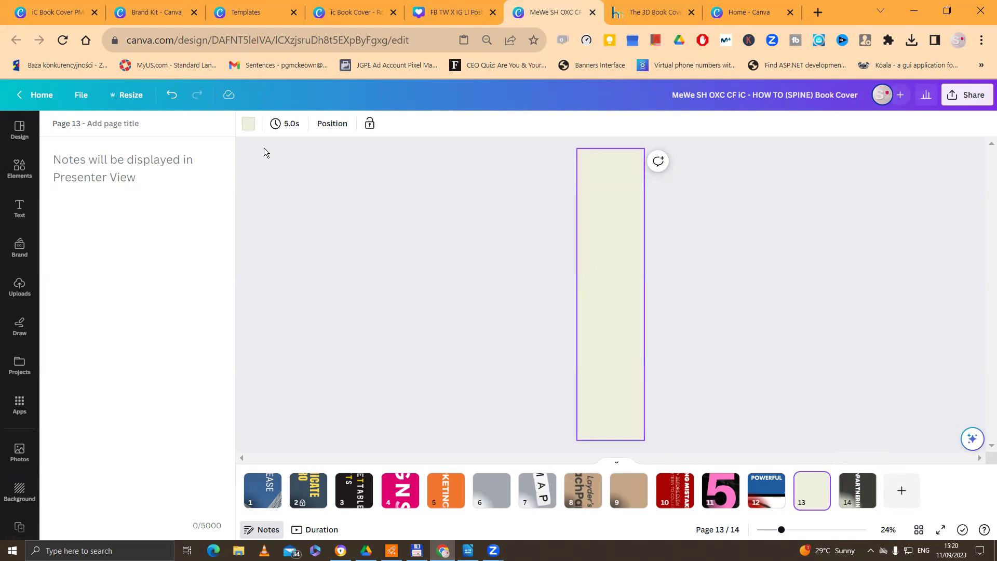
left_click(248, 123)
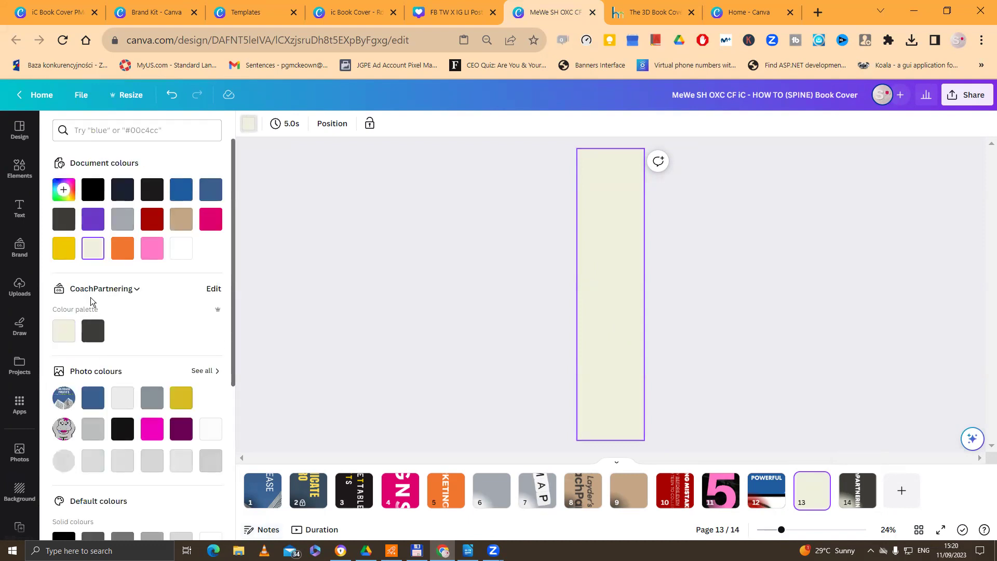
left_click(134, 291)
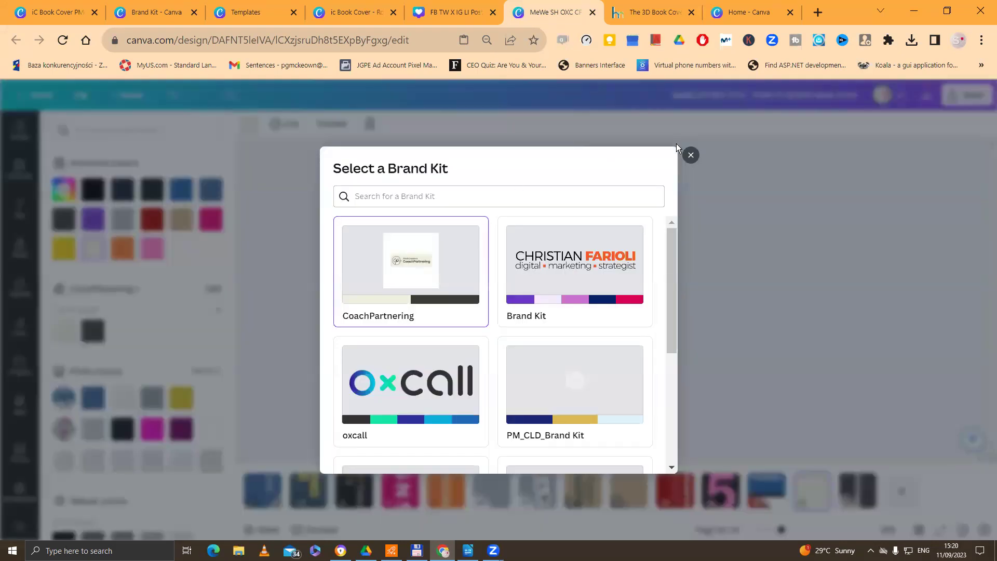
left_click(691, 155)
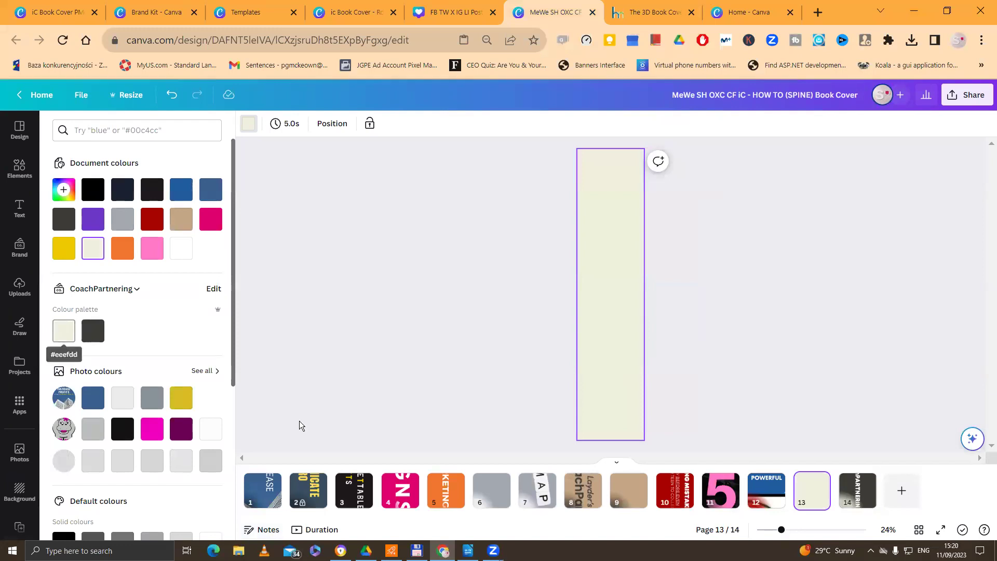
Look through spine pages 4, 3, 2 and 1, then return to blank page 13
left_click(398, 494)
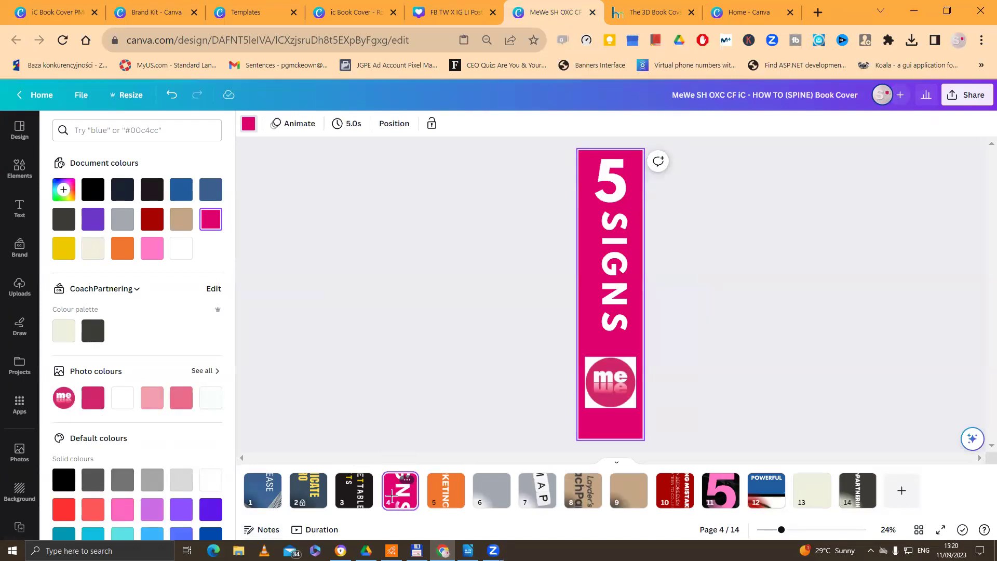
left_click(356, 493)
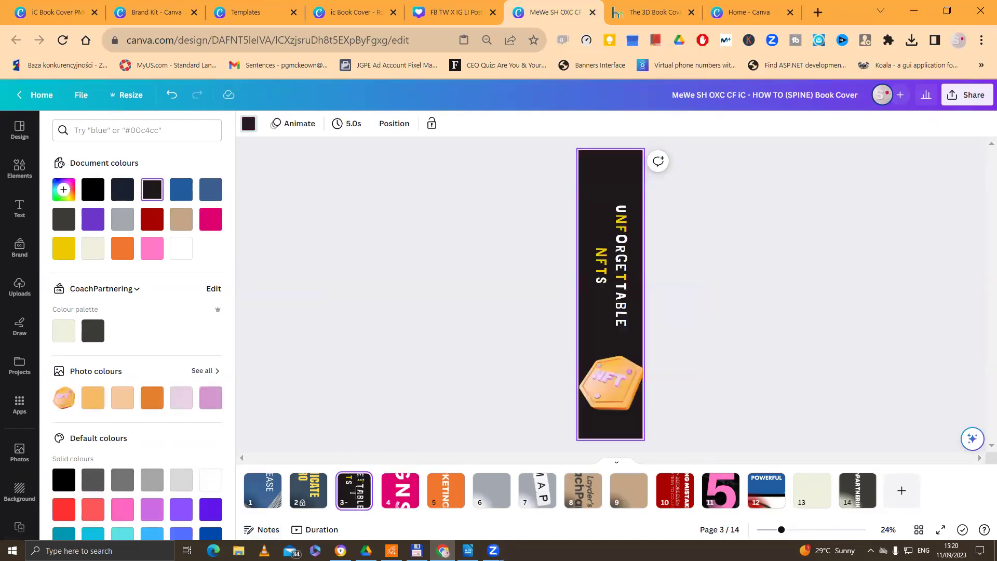
left_click(314, 489)
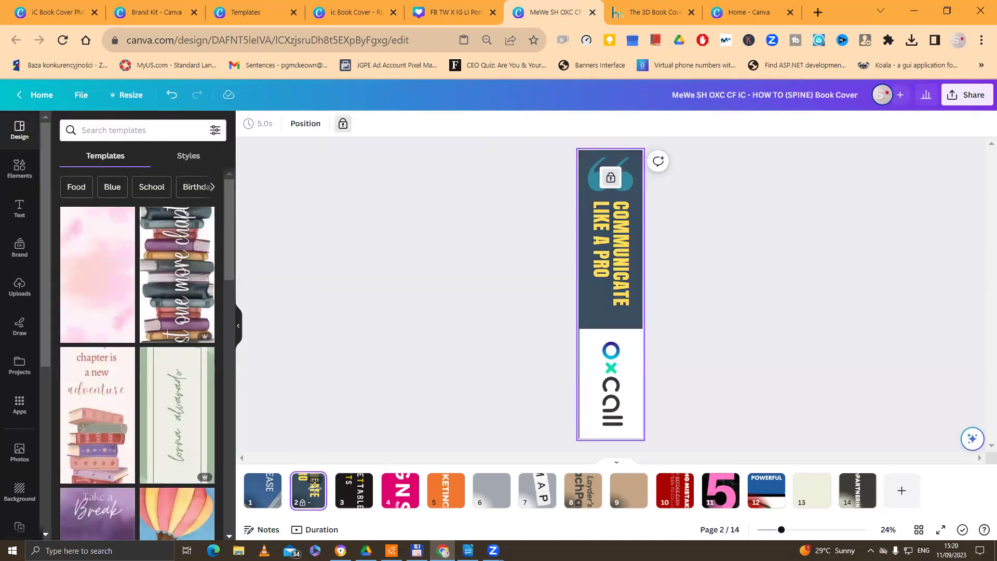
left_click(256, 498)
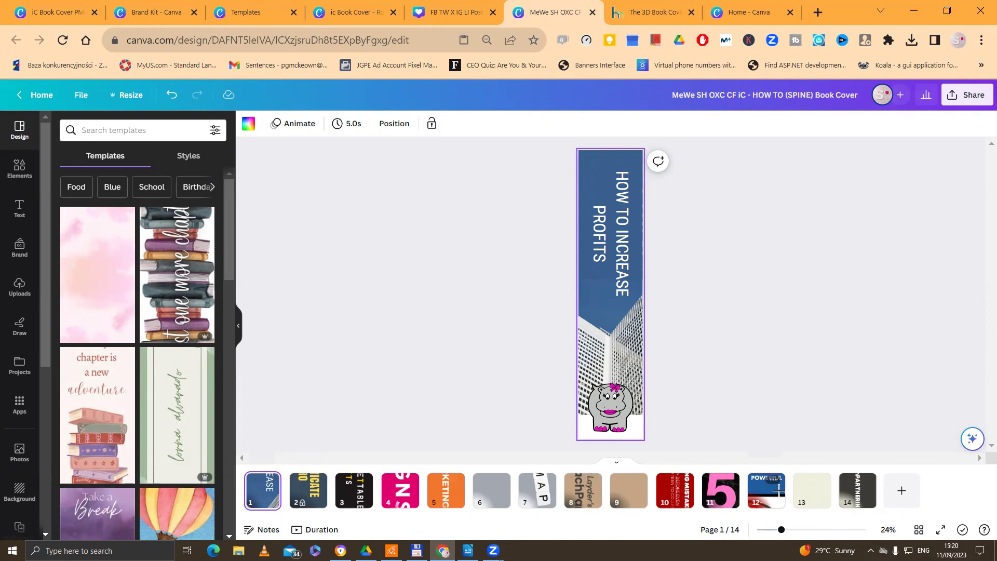
left_click(814, 492)
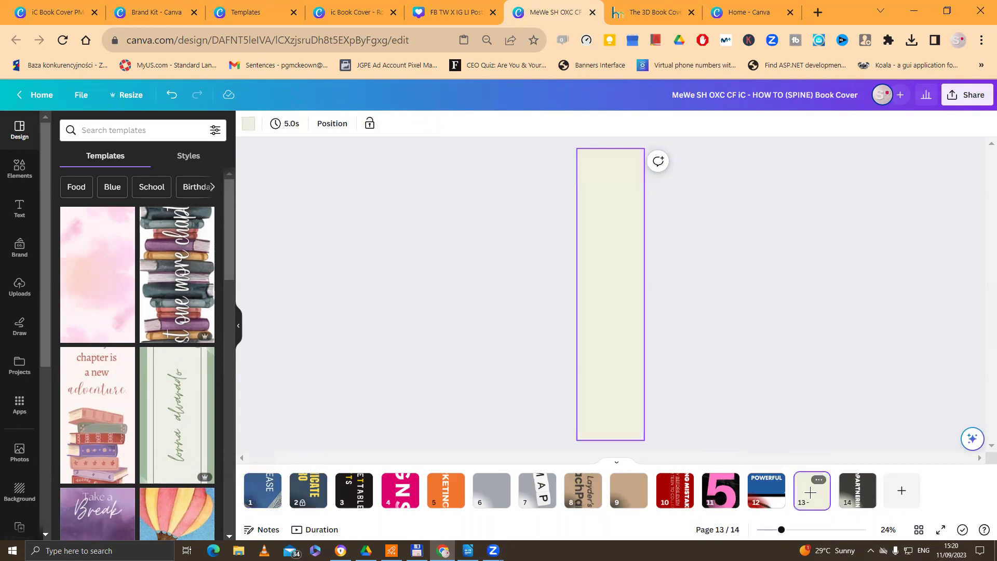
On the ic Book Cover, close Resize and group the author-name text with its dark bar
left_click(343, 15)
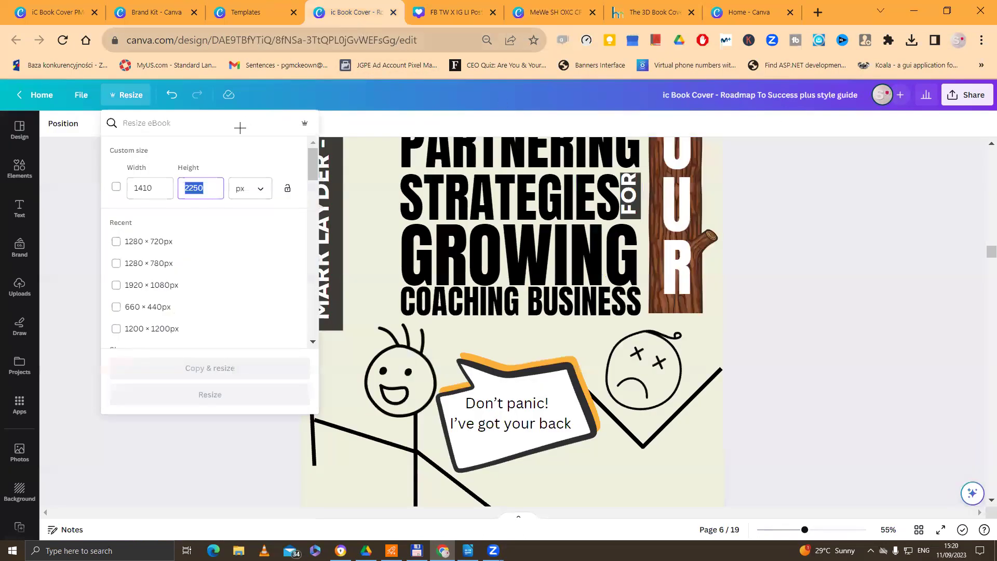
left_click(220, 461)
scroll(223, 458, "up", 4)
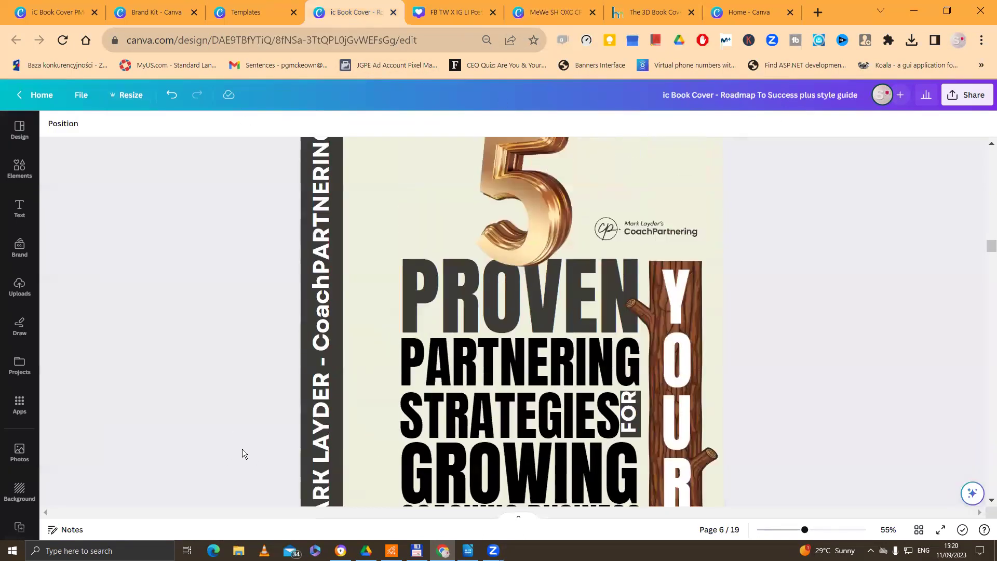
scroll(253, 471, "down", 1)
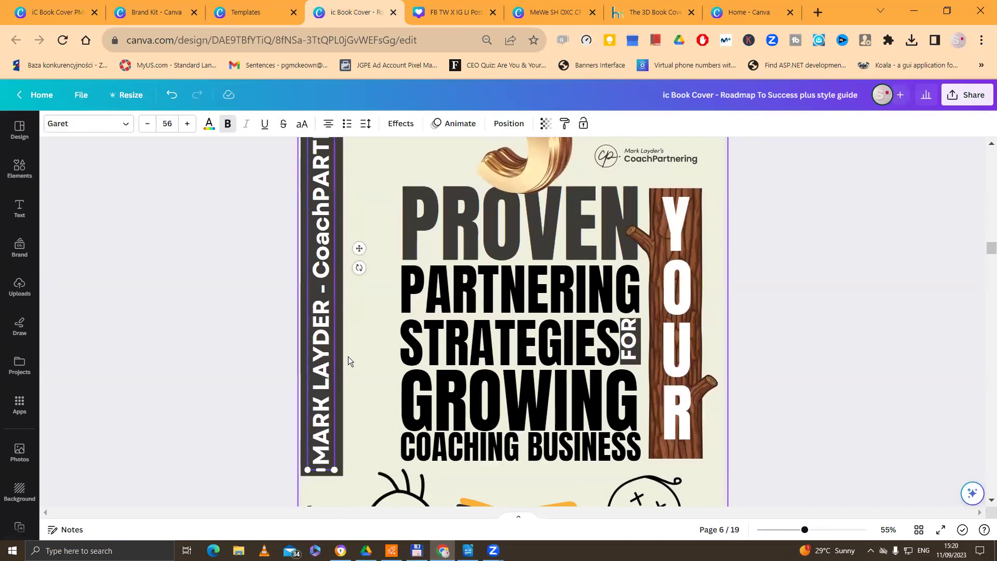
left_click(339, 358, "shift")
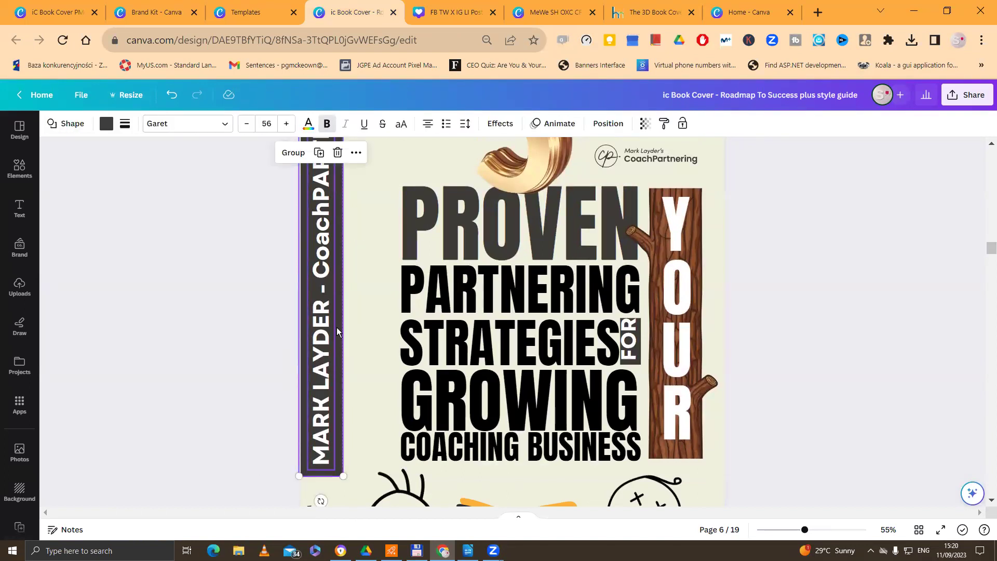
left_click(290, 152)
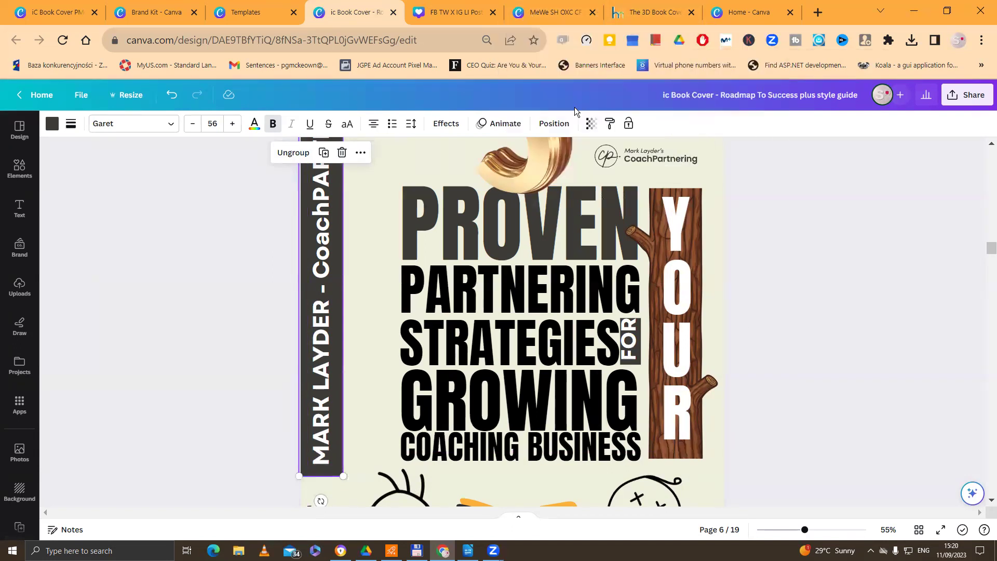
left_click(563, 15)
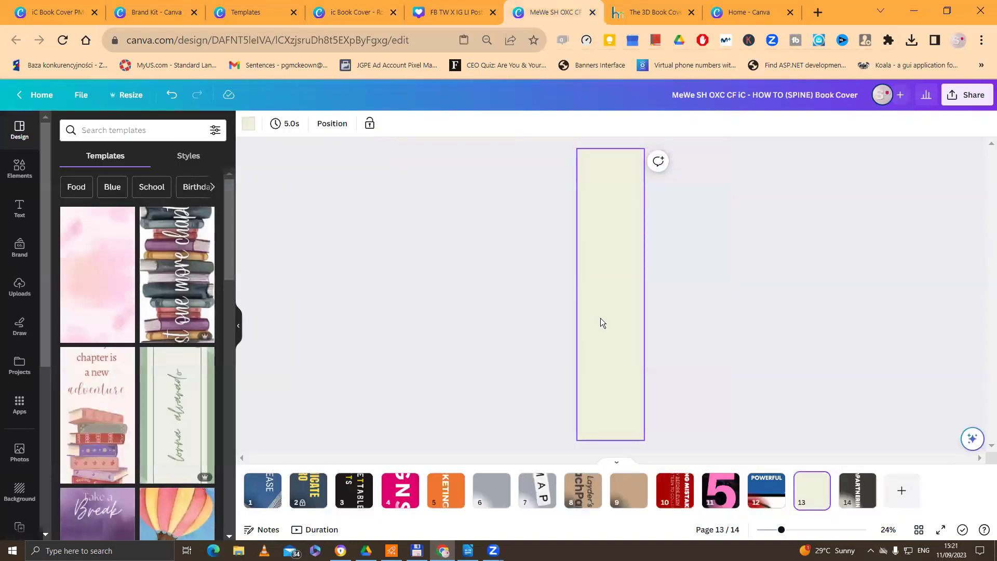
Paste the author-name group onto spine page 13 and ungroup the text from its dark bar
key("ctrl+v")
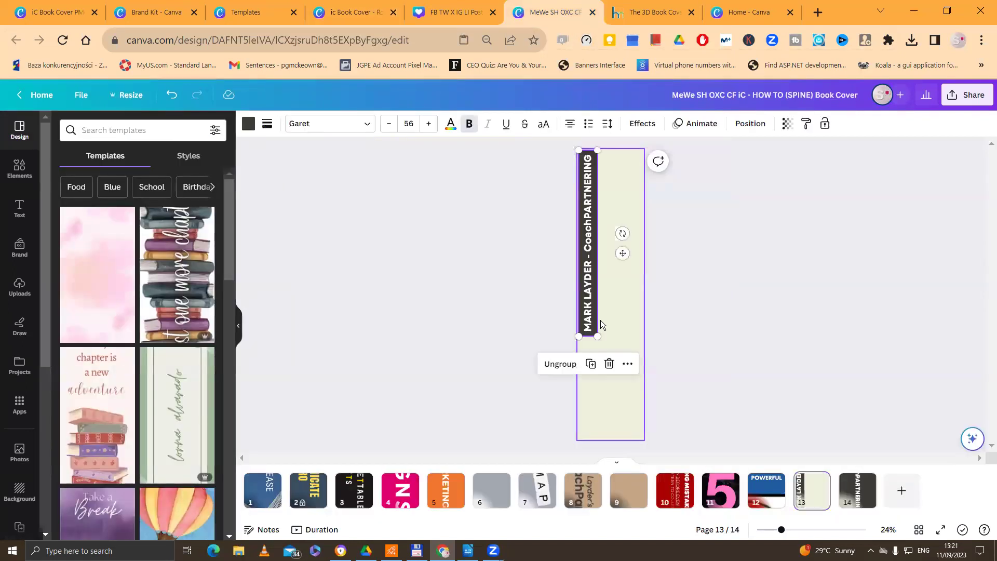
left_click(536, 349)
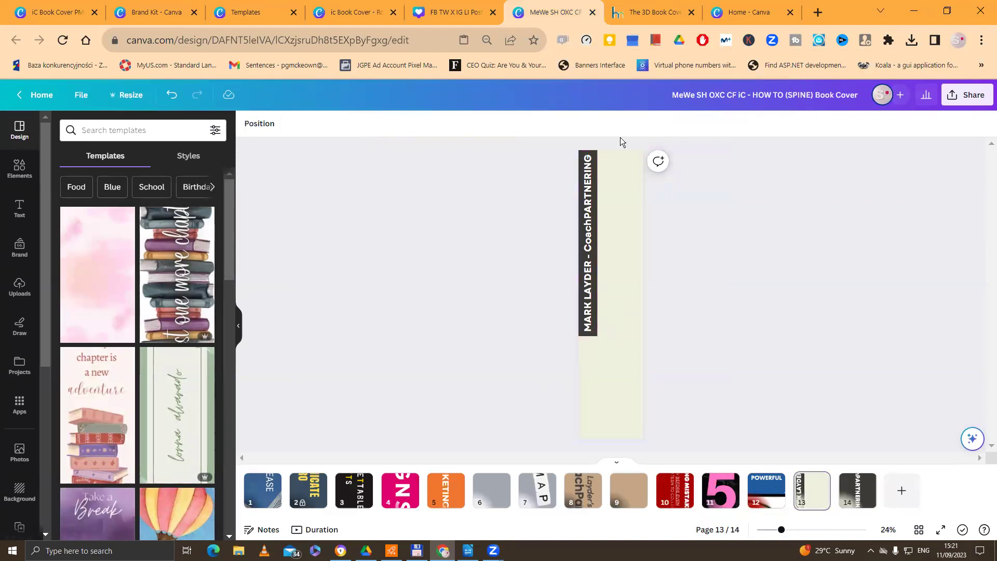
left_click(590, 260)
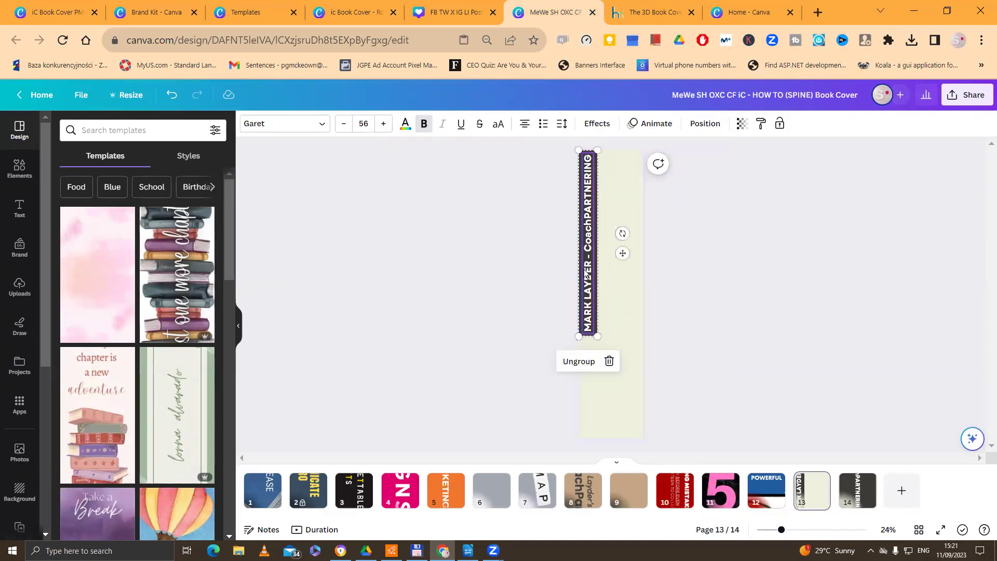
left_click(523, 296)
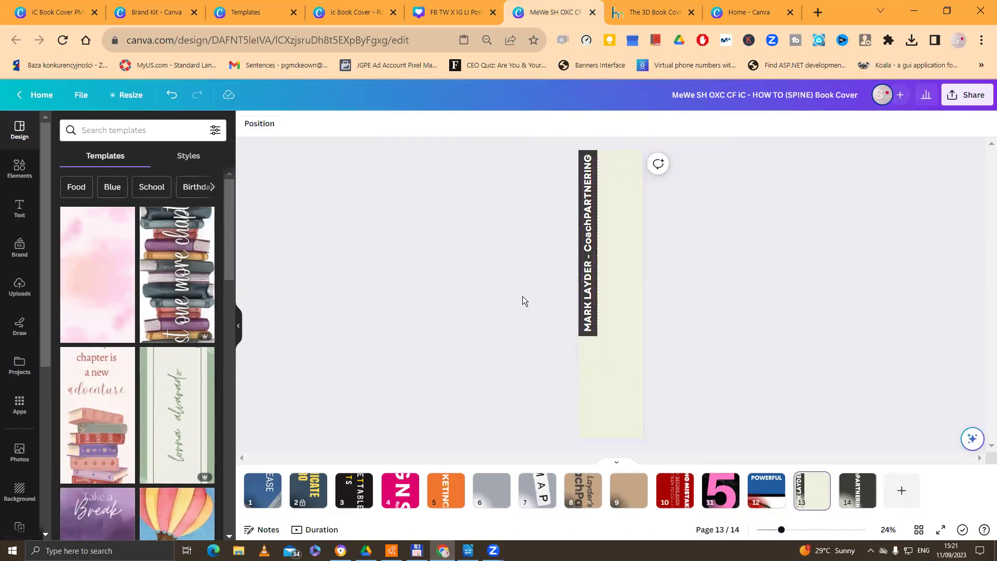
left_click(596, 258)
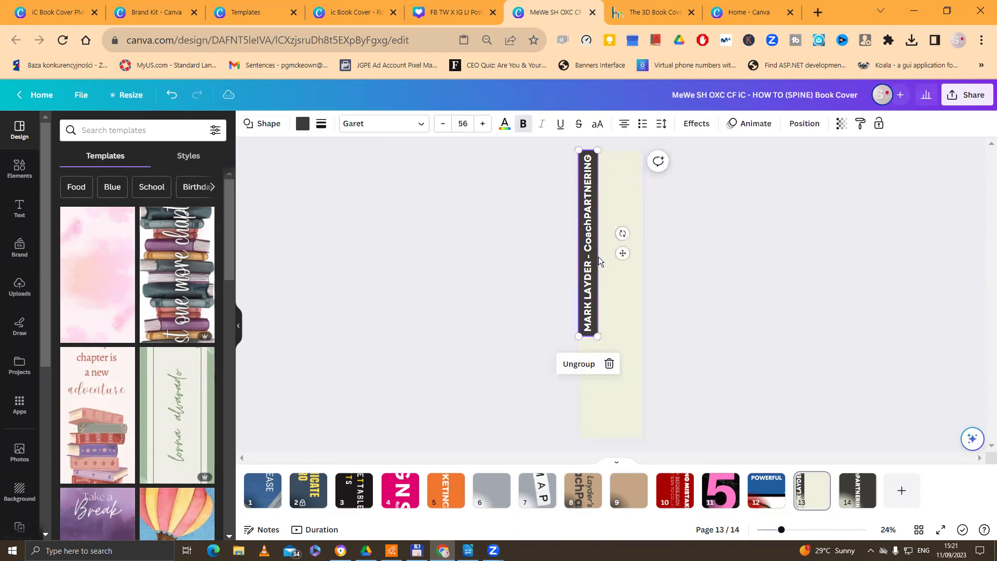
left_click(579, 364)
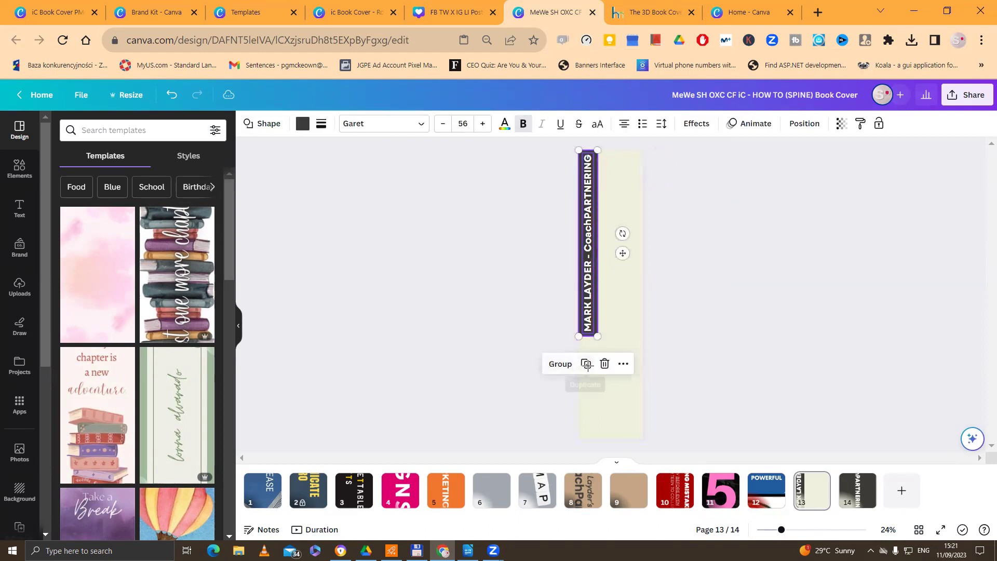
left_click(508, 318)
left_click(596, 268)
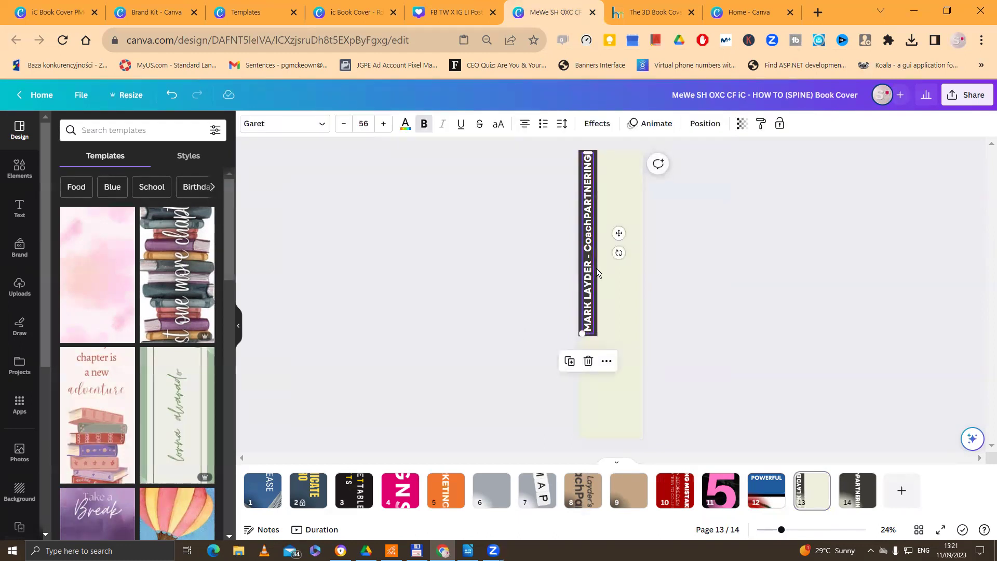
scroll(594, 270, "down", 5)
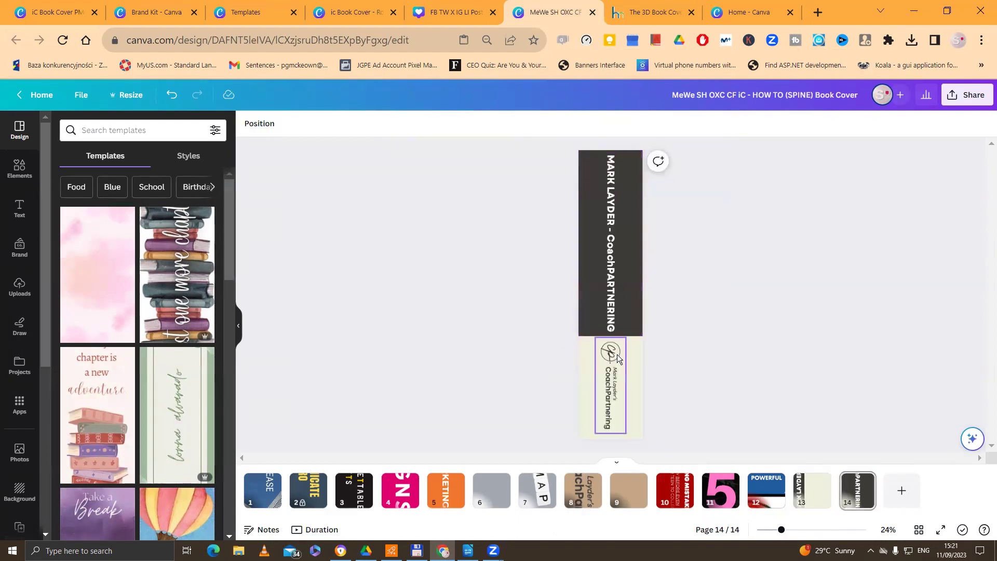
left_click(812, 491)
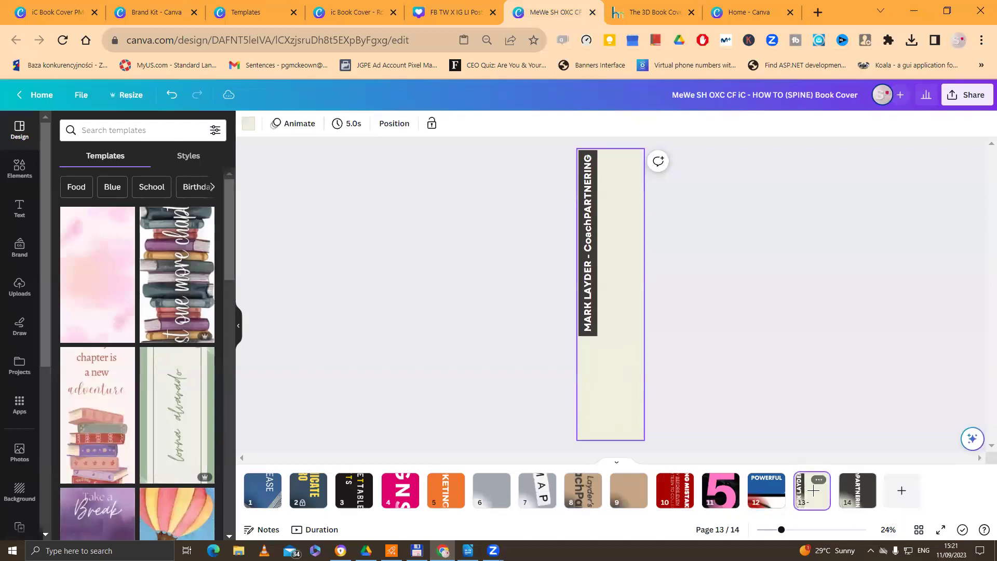
Centre the spine text on the dark block and rotate it 90°
left_click(590, 300)
left_click_drag(591, 300, 611, 298)
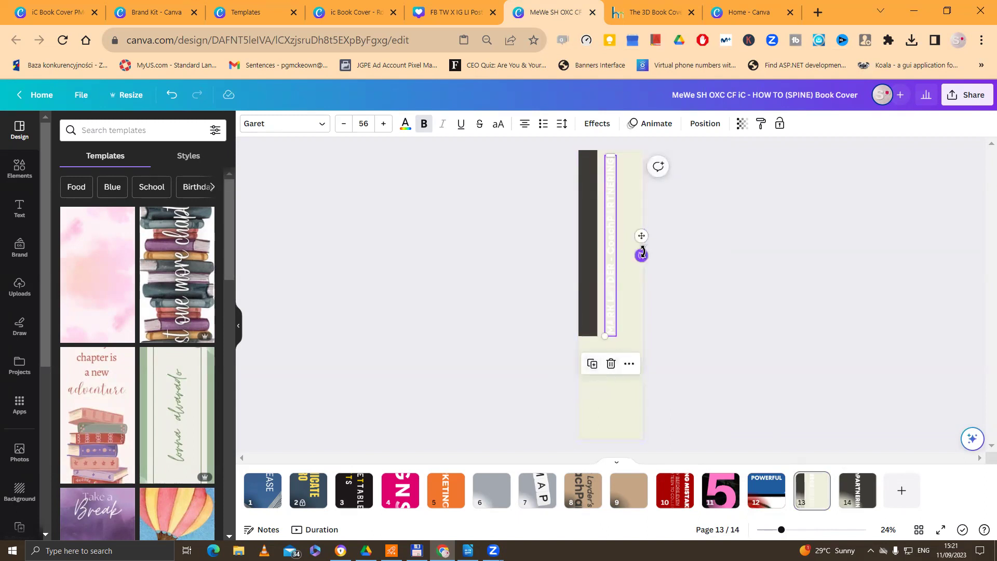
mouse_move(641, 254)
left_mouse_down()
mouse_move(591, 262)
mouse_move(570, 236)
mouse_move(563, 244)
mouse_move(643, 242)
left_mouse_up()
left_click(591, 271)
left_click(770, 405)
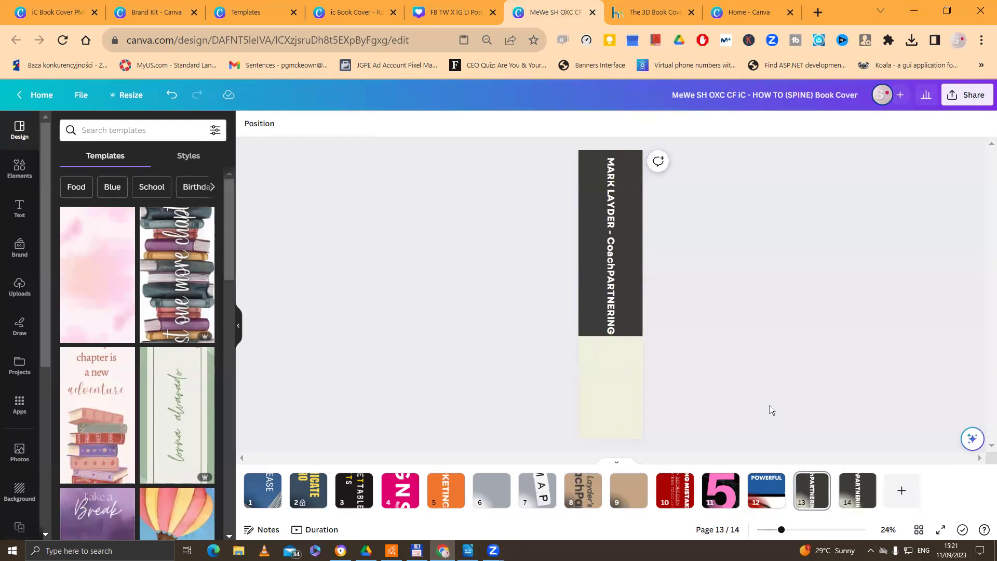
left_click(348, 19)
Copy the CoachPartnering logo from the cover and paste it onto spine page 13
left_click(631, 156)
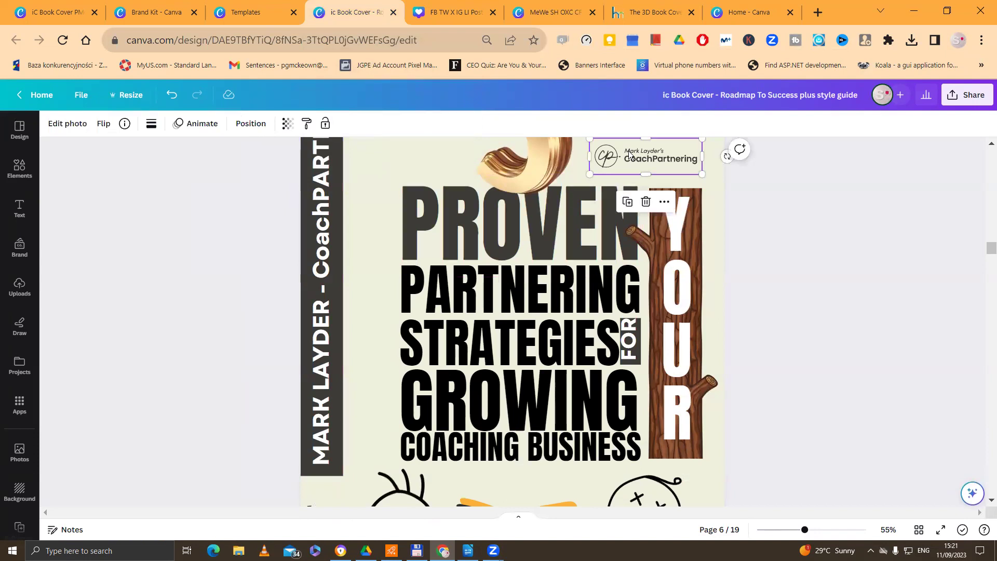
left_click(477, 12)
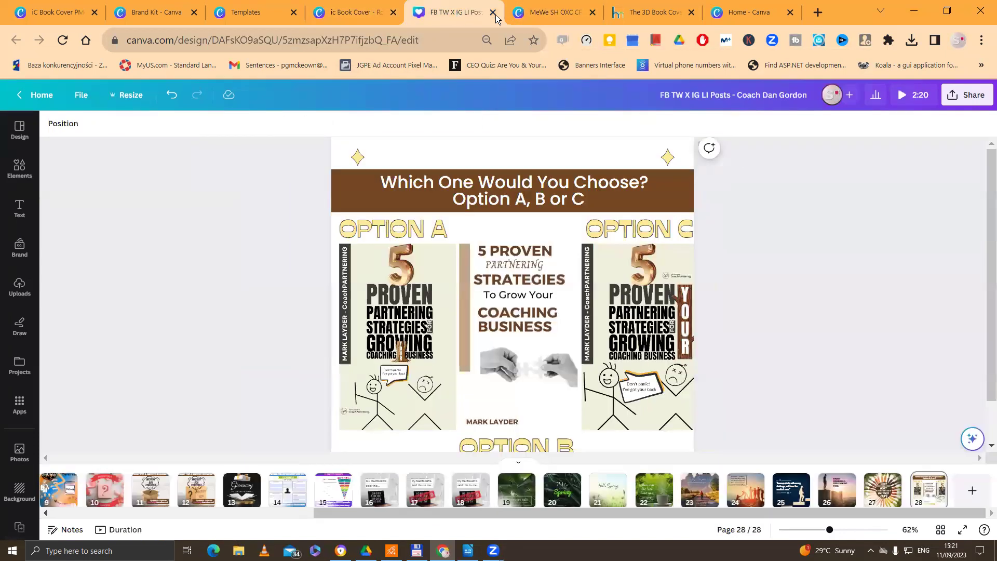
left_click(540, 14)
right_click(613, 354)
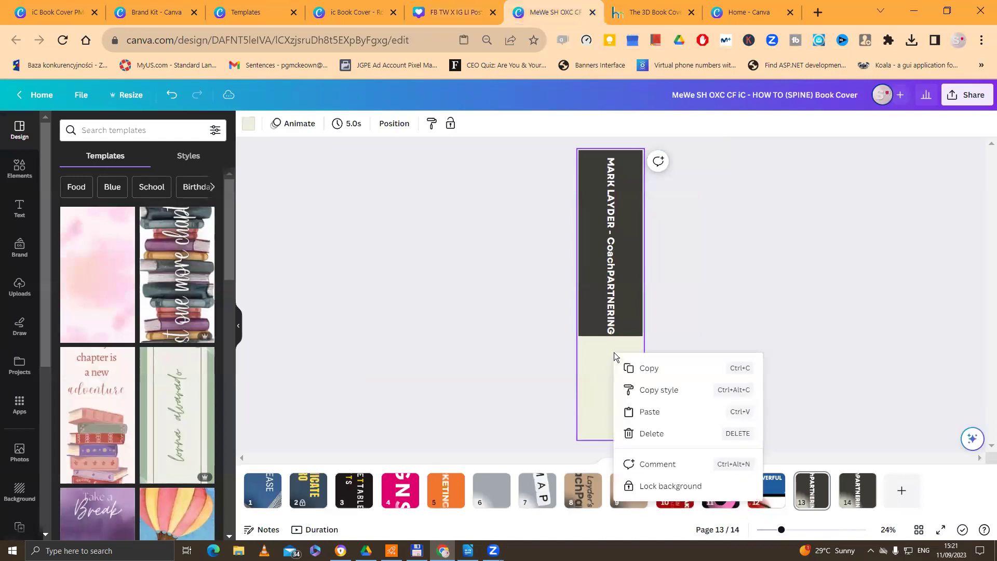
left_click(634, 407)
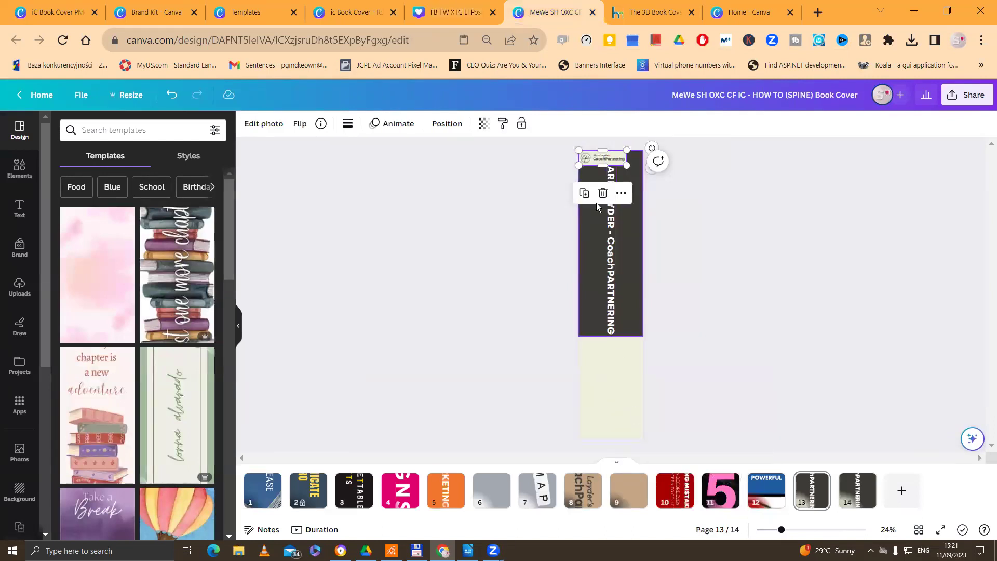
Move the logo into the light lower section, rotate it about 87° and enlarge it, then show page 14
left_click_drag(593, 160, 600, 369)
left_click_drag(603, 403, 561, 360)
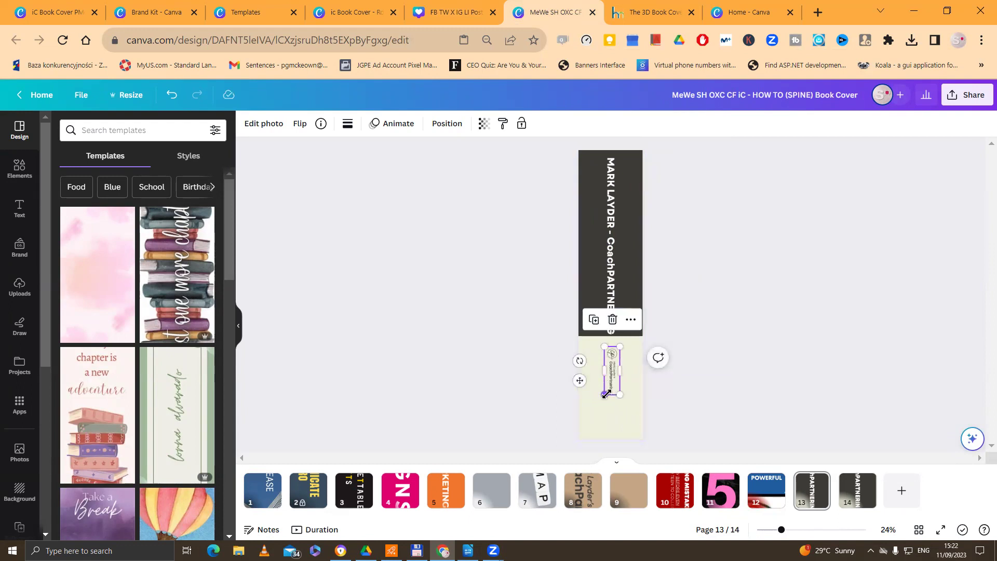
left_click_drag(606, 394, 610, 416)
left_click(758, 385)
left_click(602, 408)
left_click(748, 392)
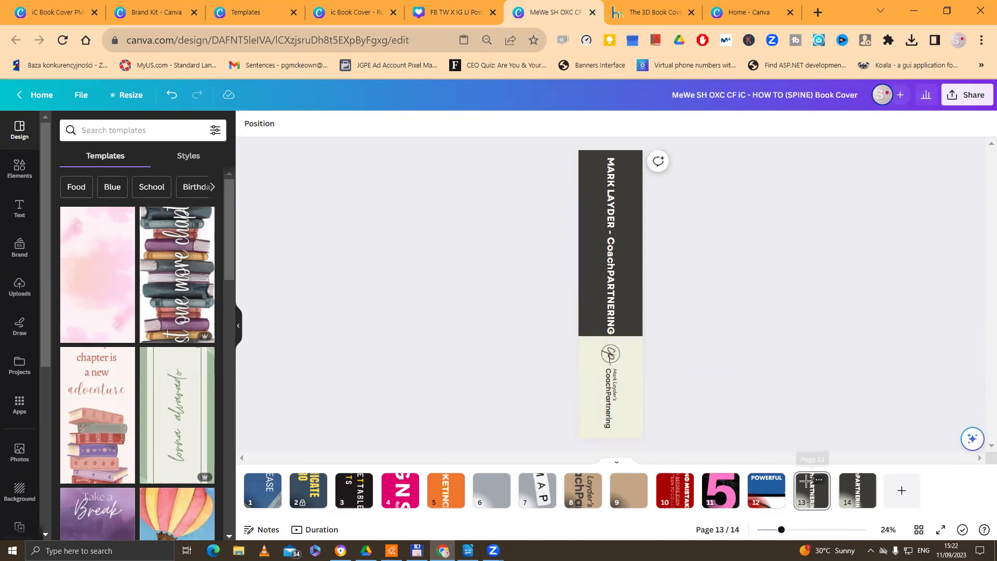
left_click(850, 489)
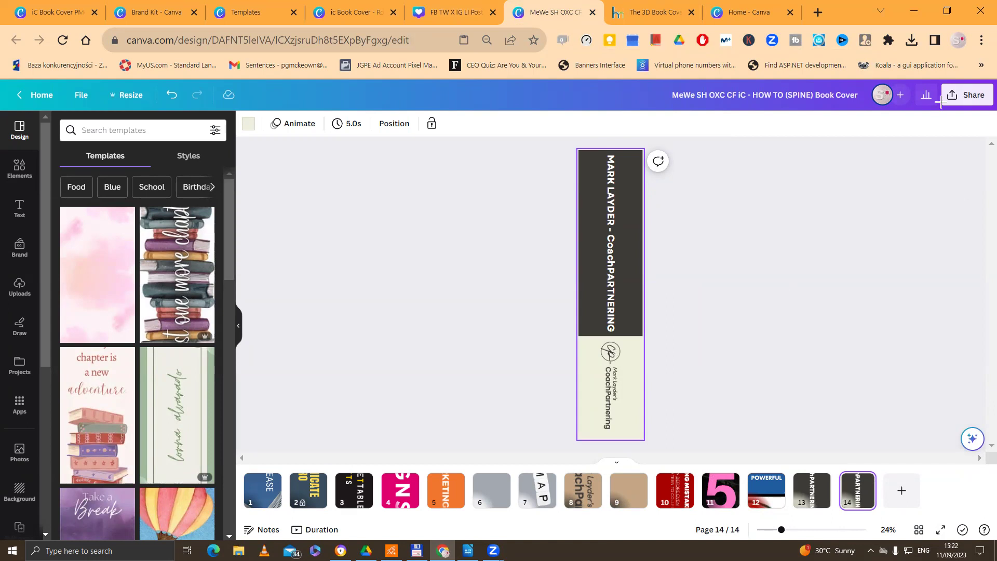
left_click(902, 96)
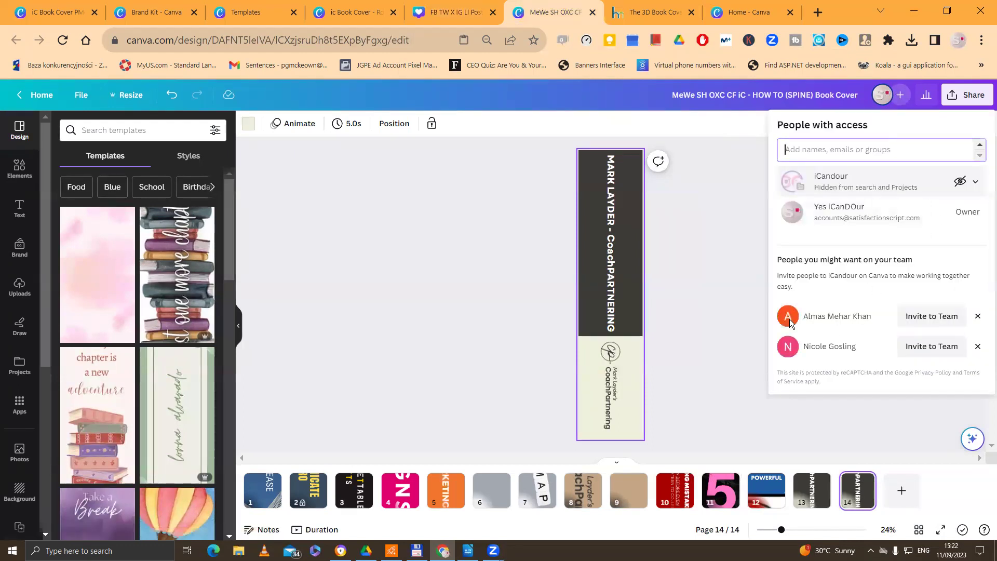
left_click(747, 322)
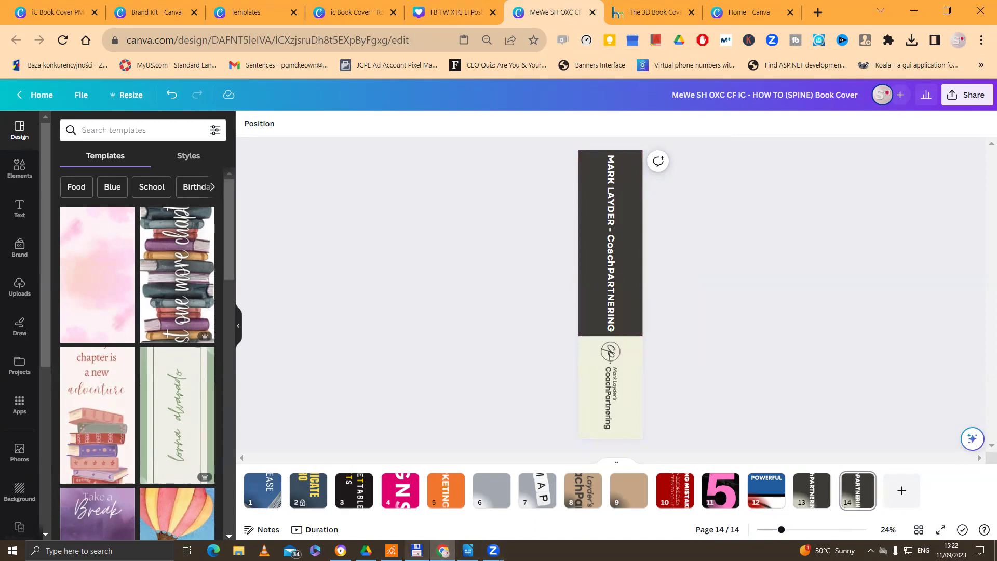
In Total Commander, check the exported cp book spine_final and cp book cover - coach partnering_final PNGs
left_click(416, 551)
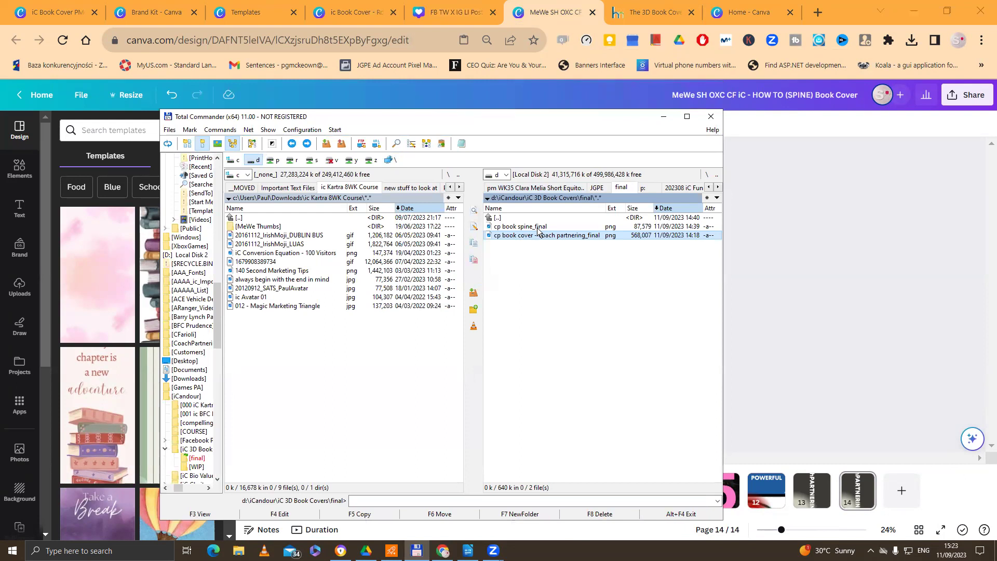
left_click(539, 229)
left_click(536, 239)
left_click(538, 229)
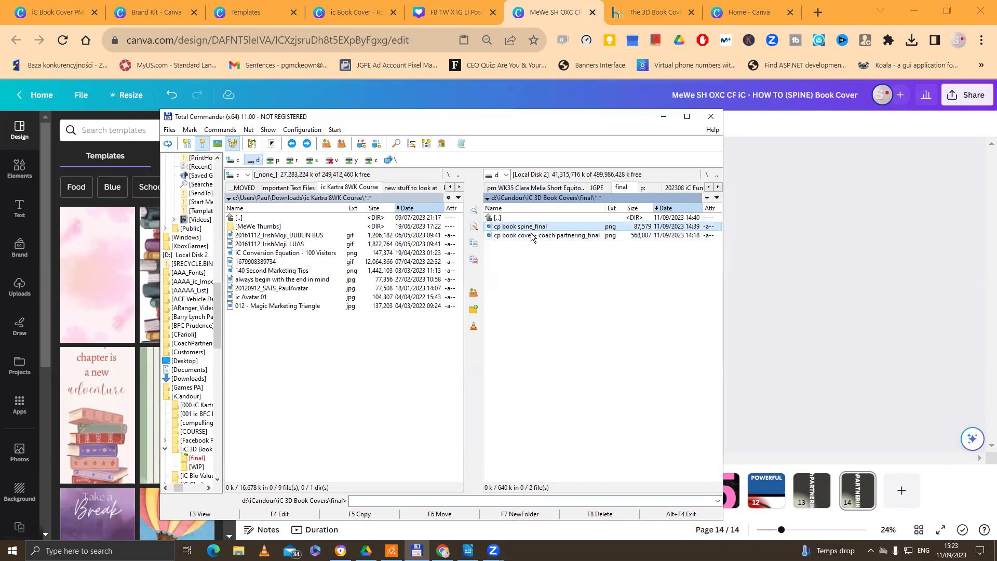
left_click(562, 238)
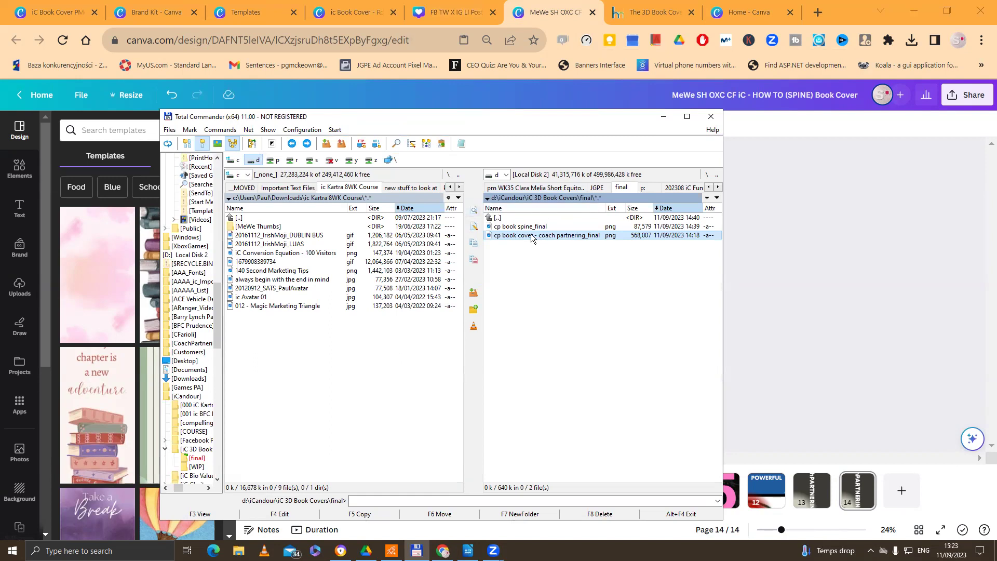
Go up to iC 3D Book Covers, look inside [WIP], then open the [final] folder
left_click(520, 220)
double_click(520, 220)
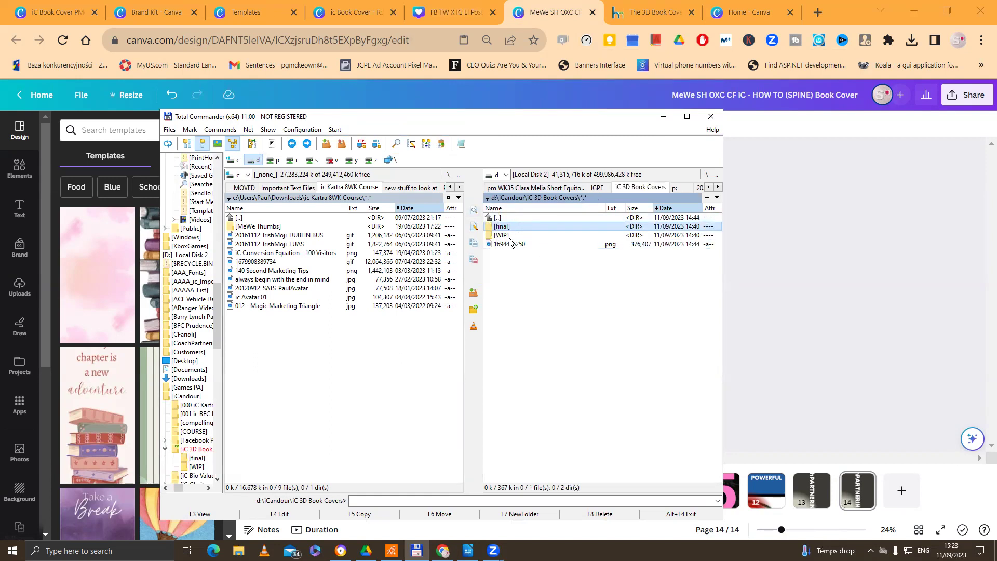
left_click(508, 242)
left_click(506, 236)
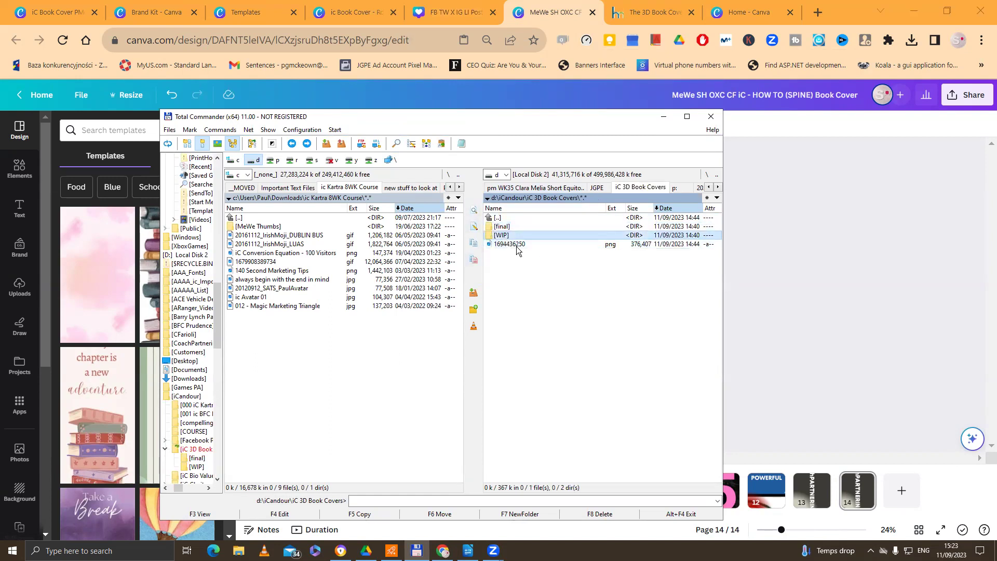
double_click(506, 238)
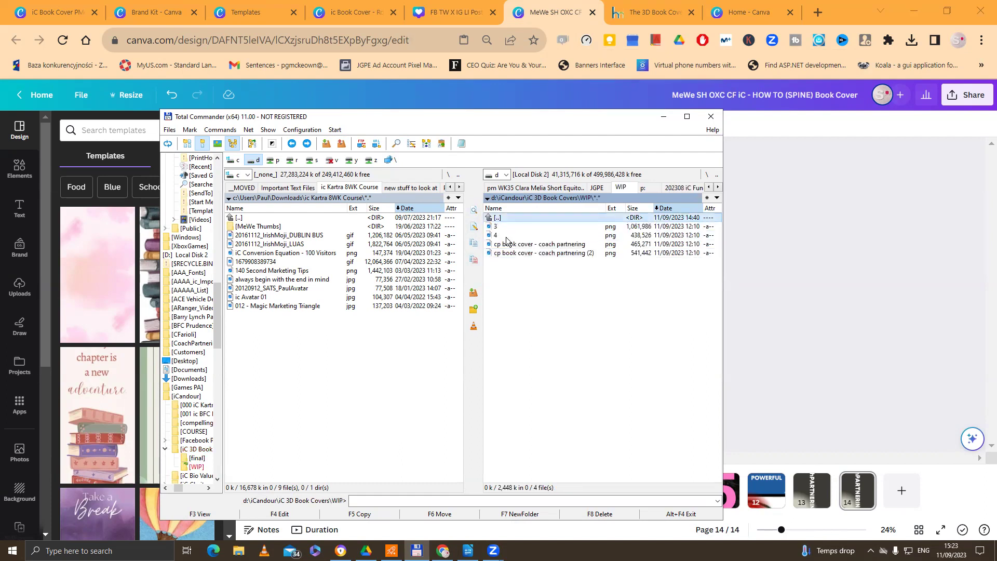
double_click(507, 221)
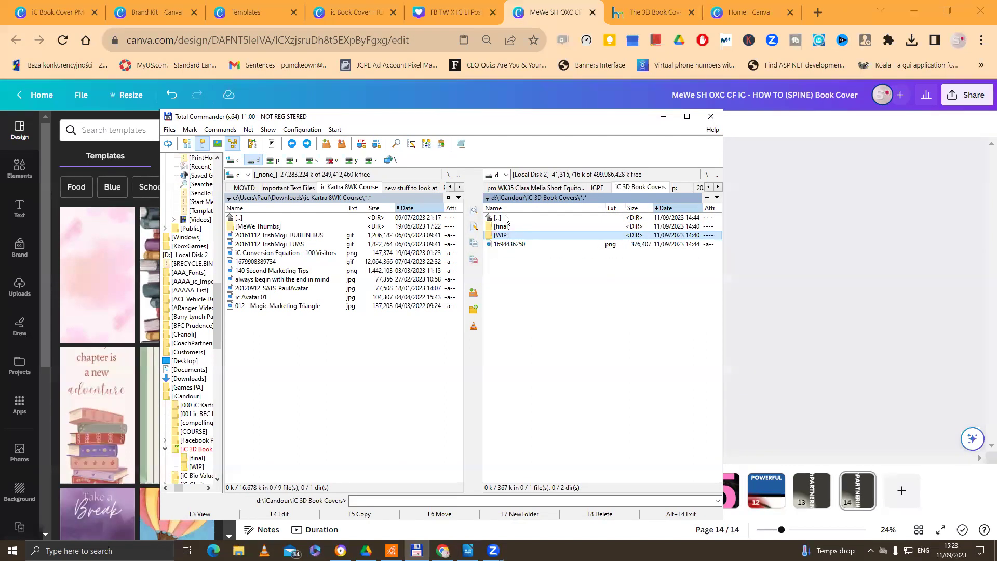
double_click(508, 227)
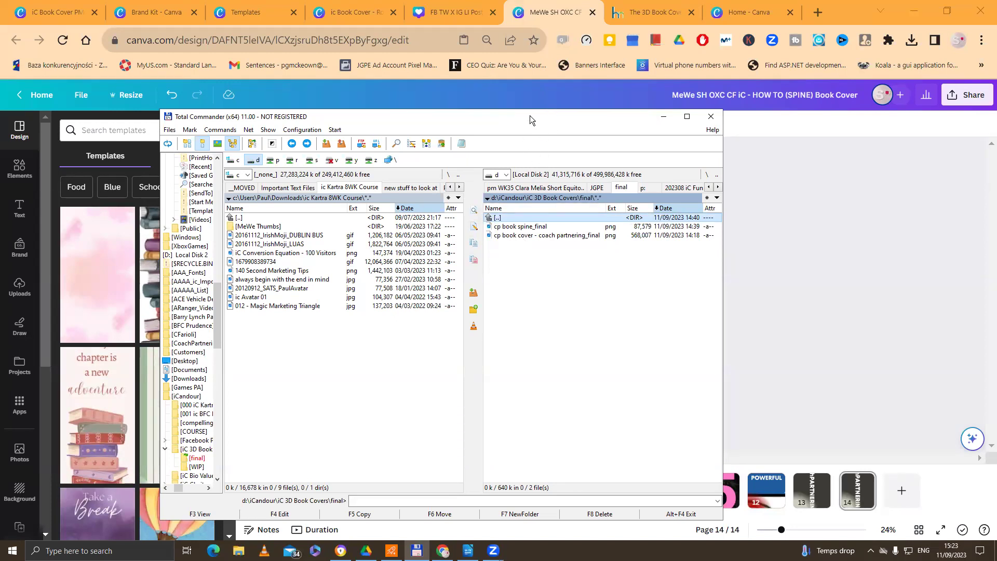
Open Resize for the spine design and confirm its Width 500 × Height 2250 px custom size
left_click(663, 117)
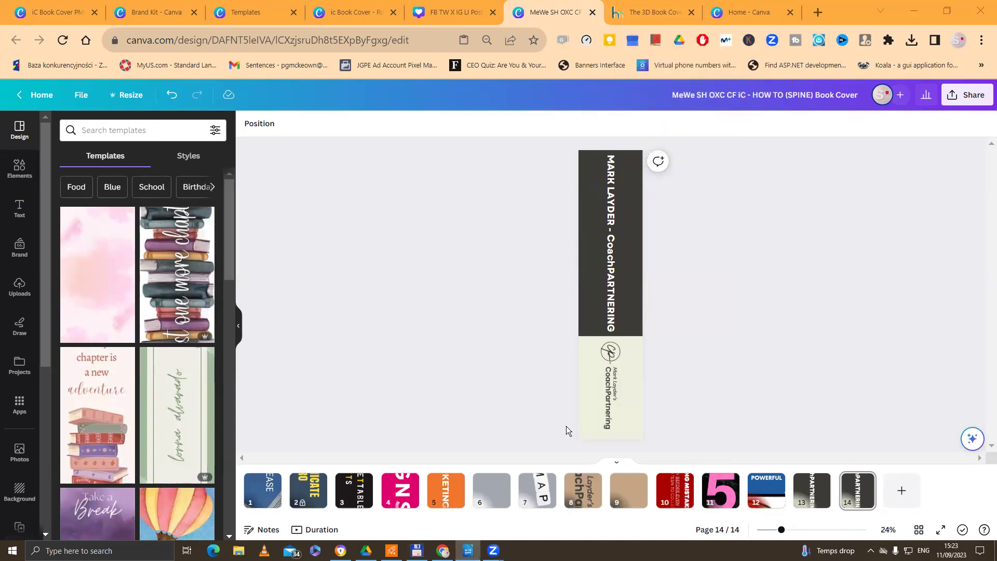
left_click(636, 329)
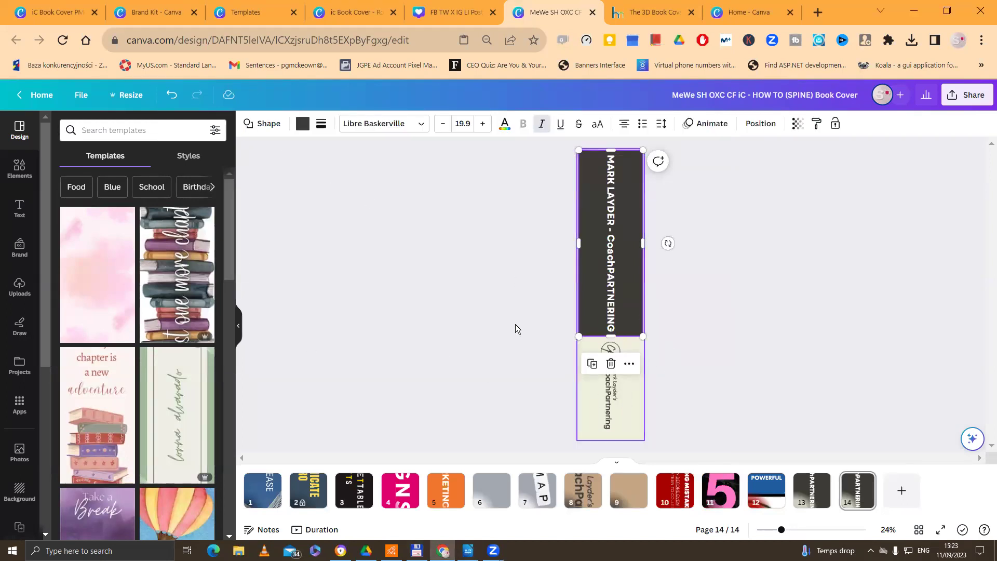
left_click(125, 94)
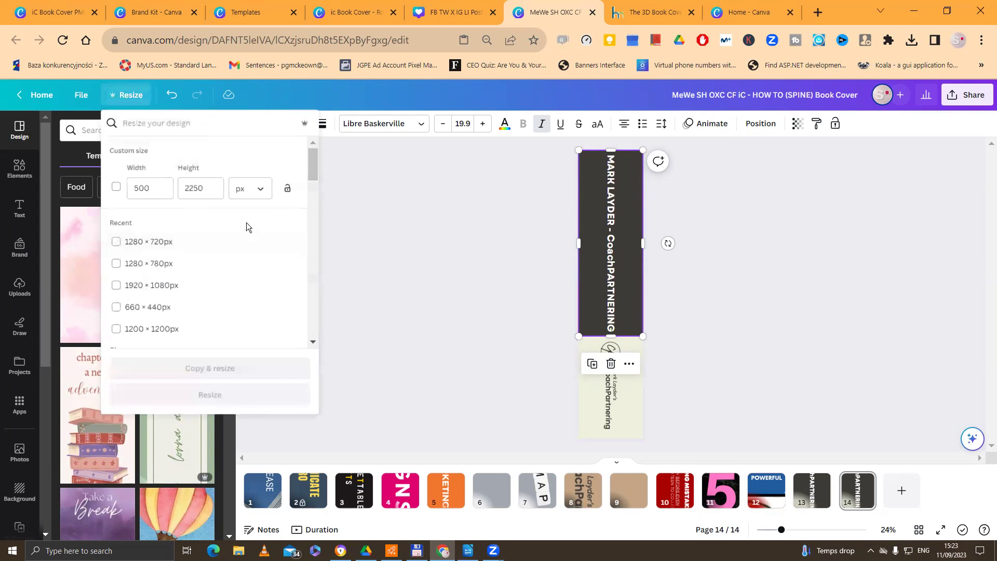
left_click_drag(207, 188, 171, 188)
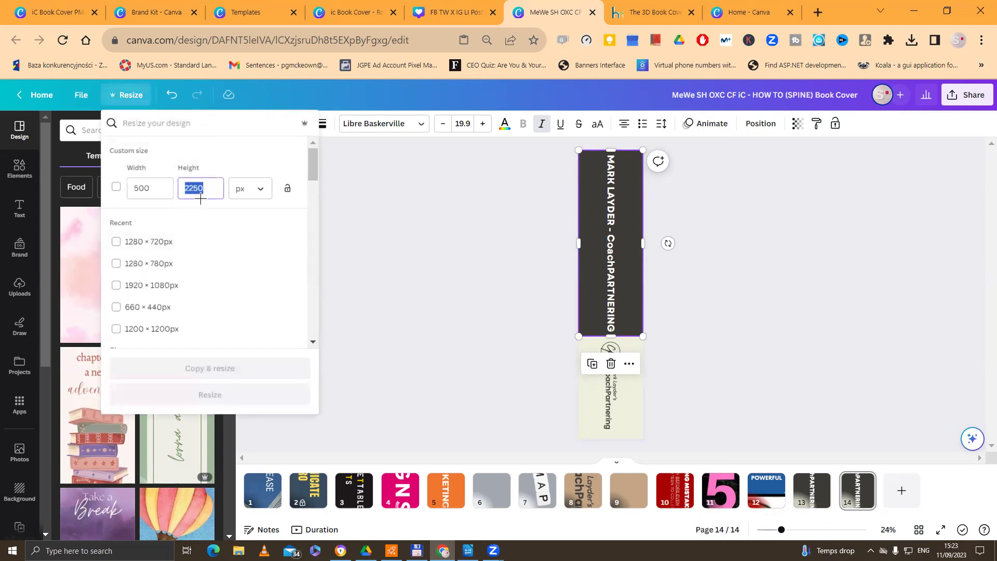
left_click(242, 188)
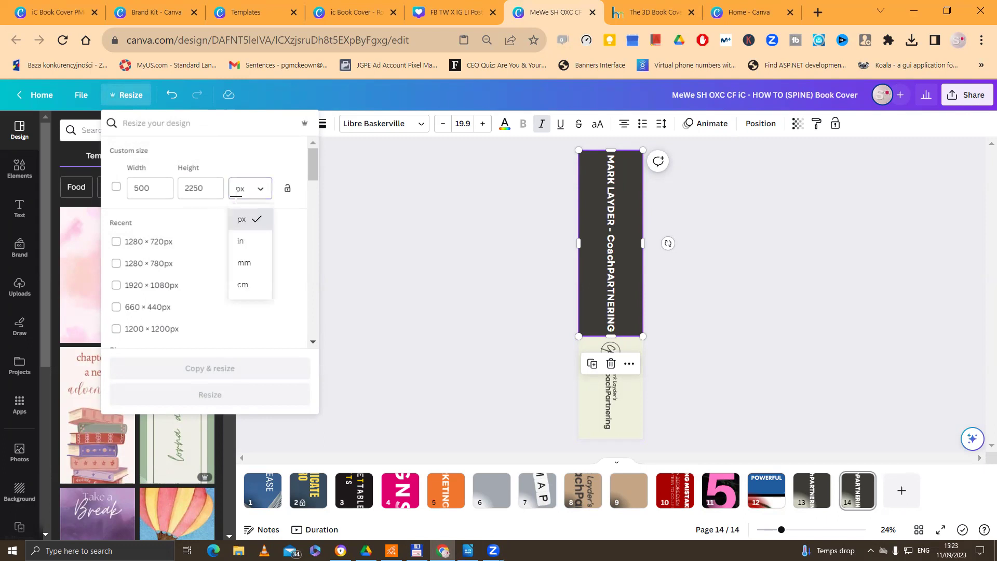
left_click(234, 220)
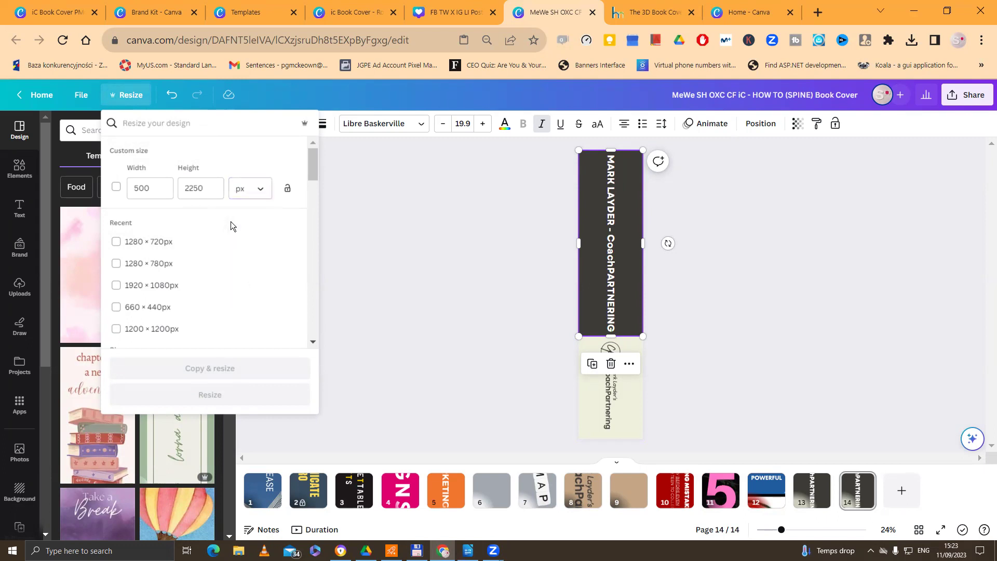
left_click(145, 188)
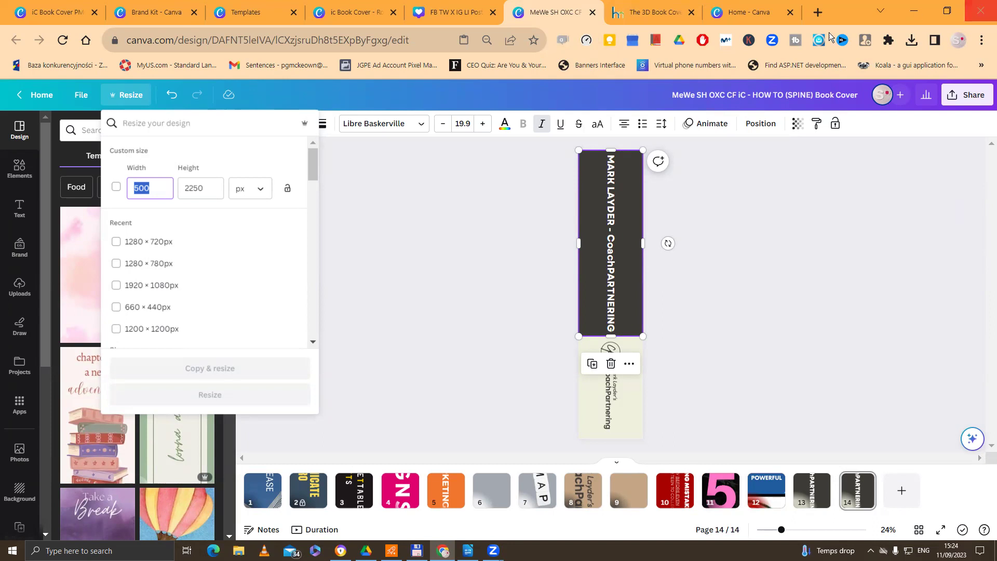
Open the DIY Book Covers 3D mockups page in a new tab by searching 'diy boo'
left_click(638, 14)
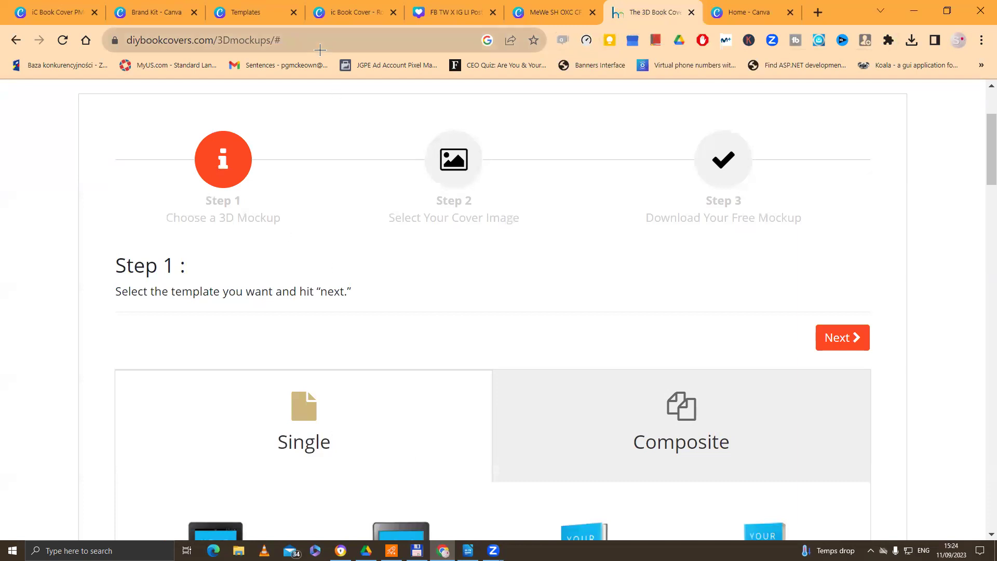
left_click(302, 43)
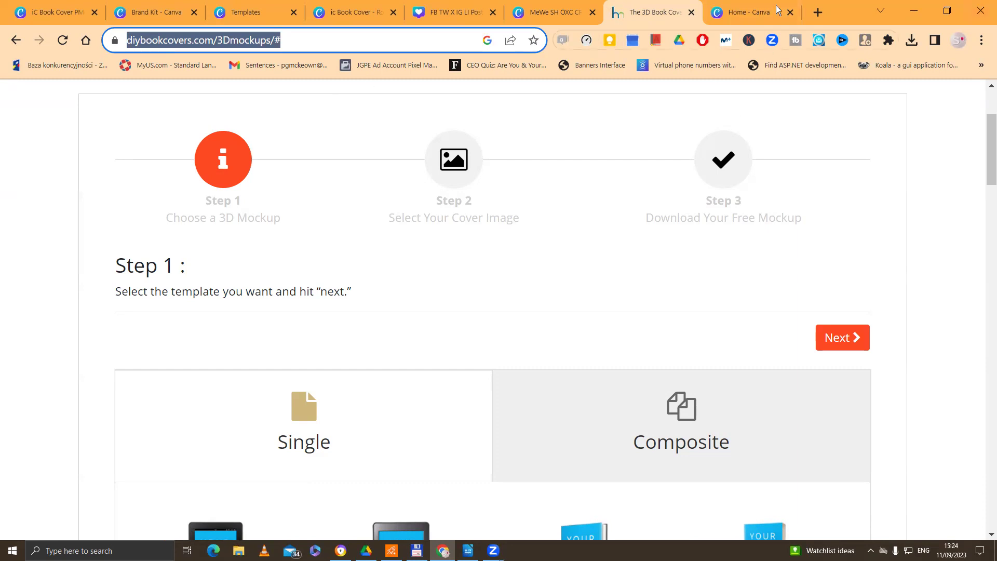
left_click(815, 12)
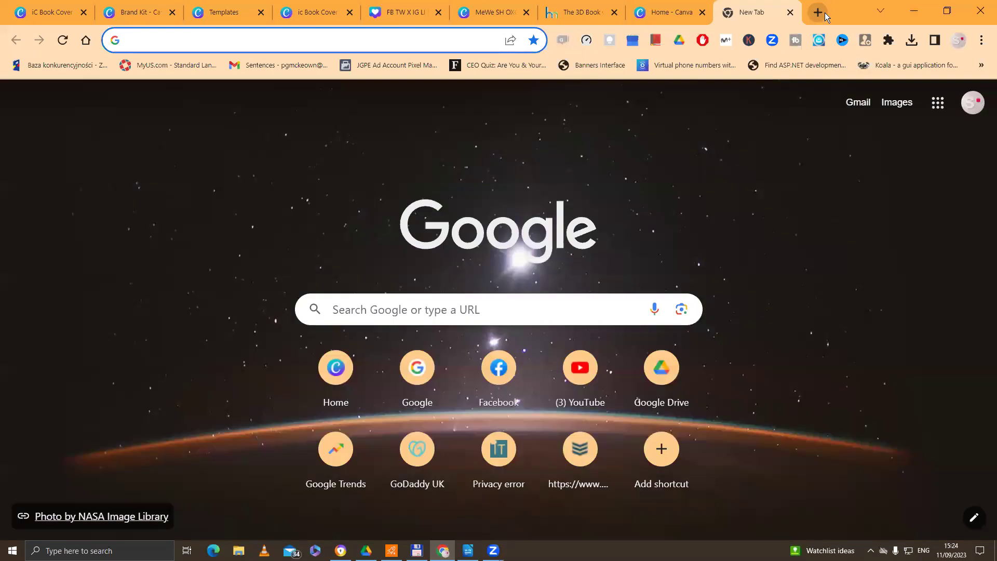
type("diy book cover")
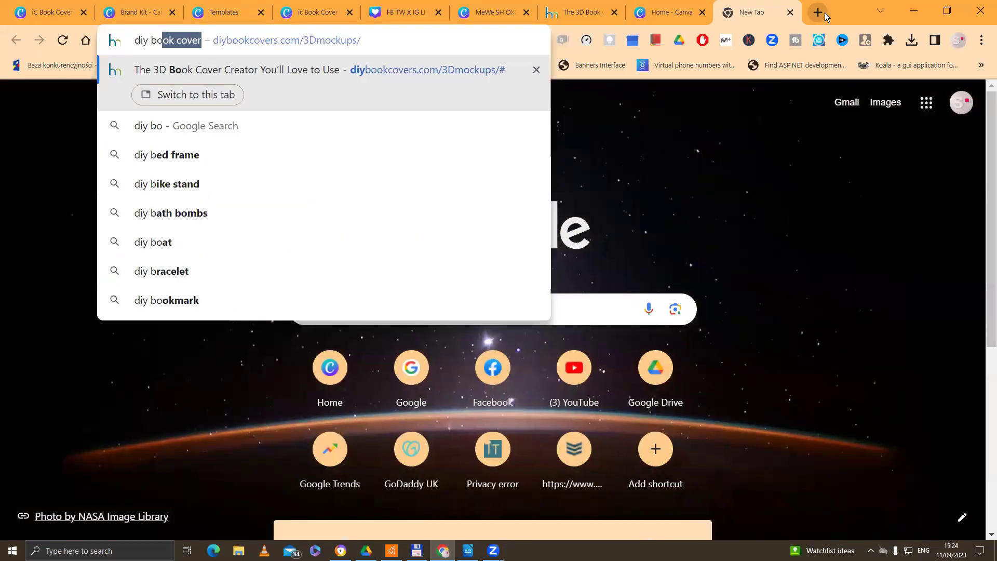
key("Return")
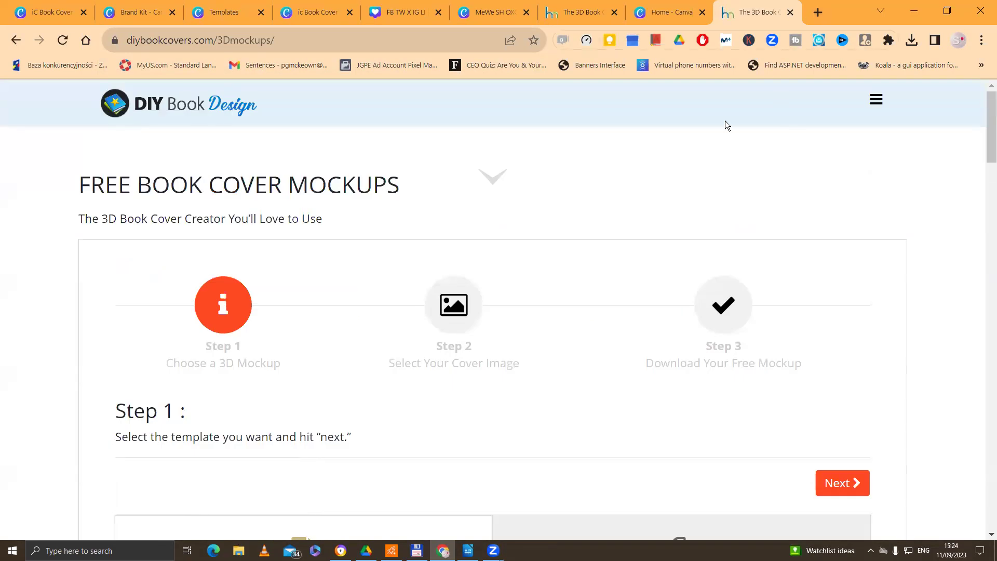
Back on the 3D Book Cover tab, scroll to the Step 1 Single mockup templates
left_click(581, 13)
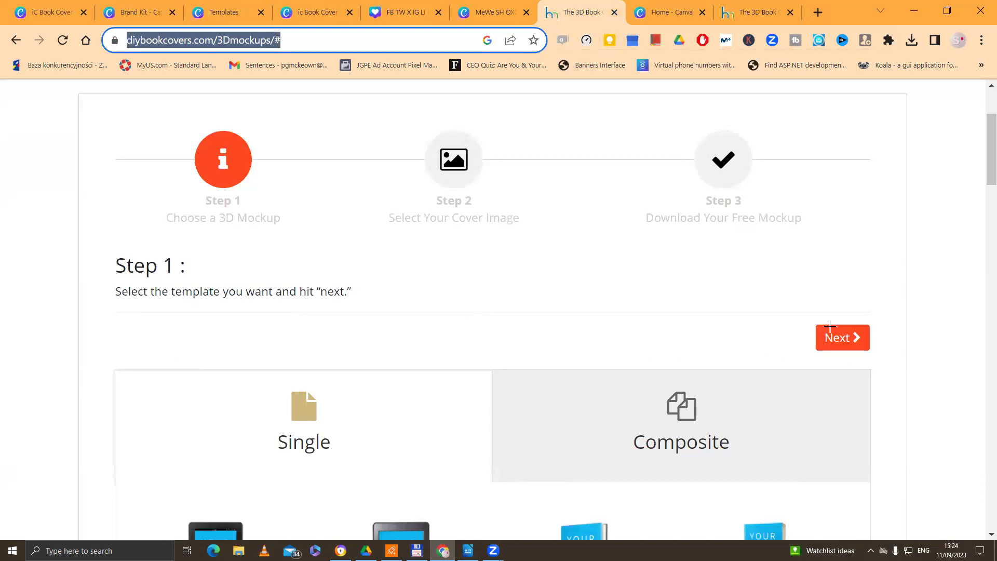
scroll(526, 340, "down", 2)
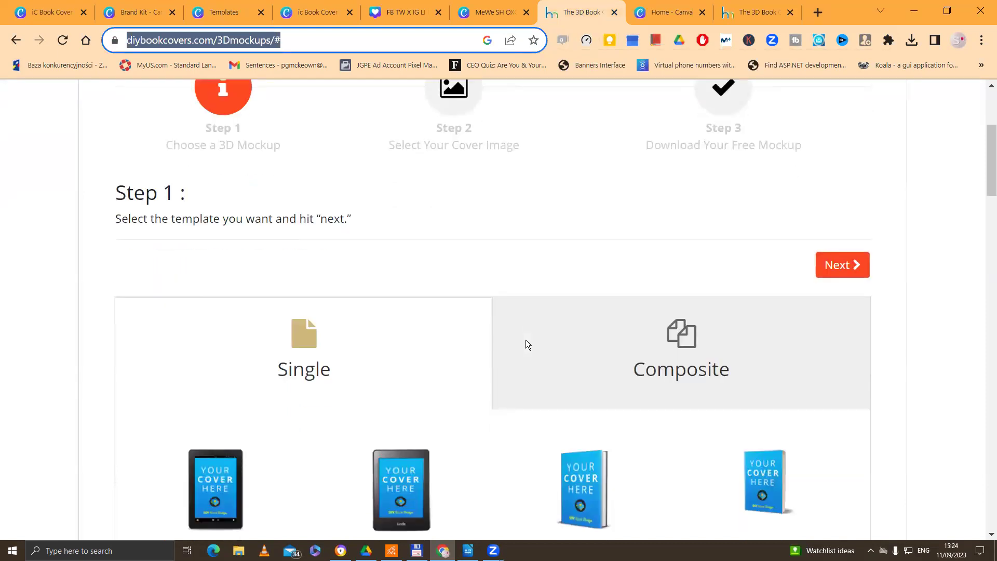
scroll(525, 340, "down", 5)
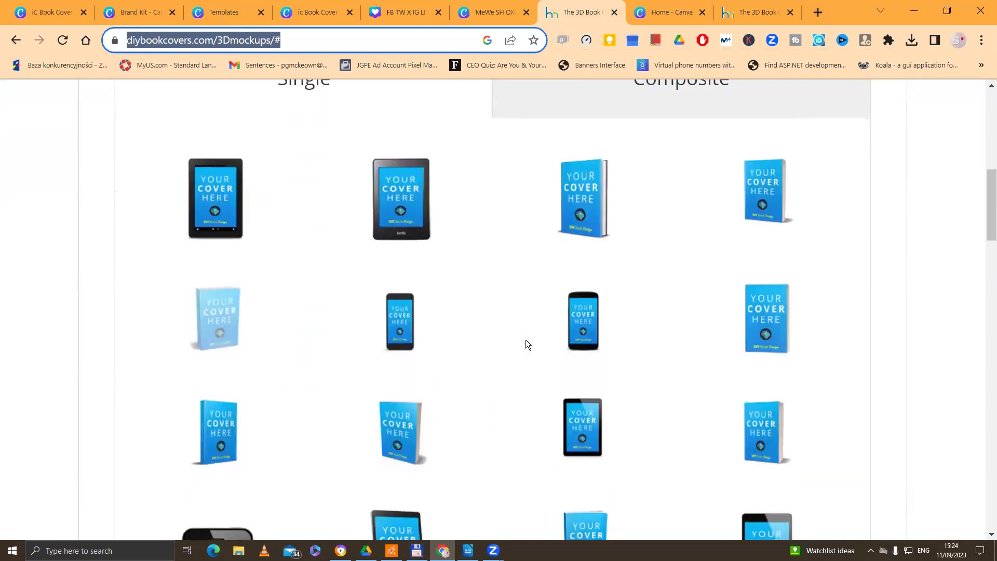
scroll(526, 339, "up", 4)
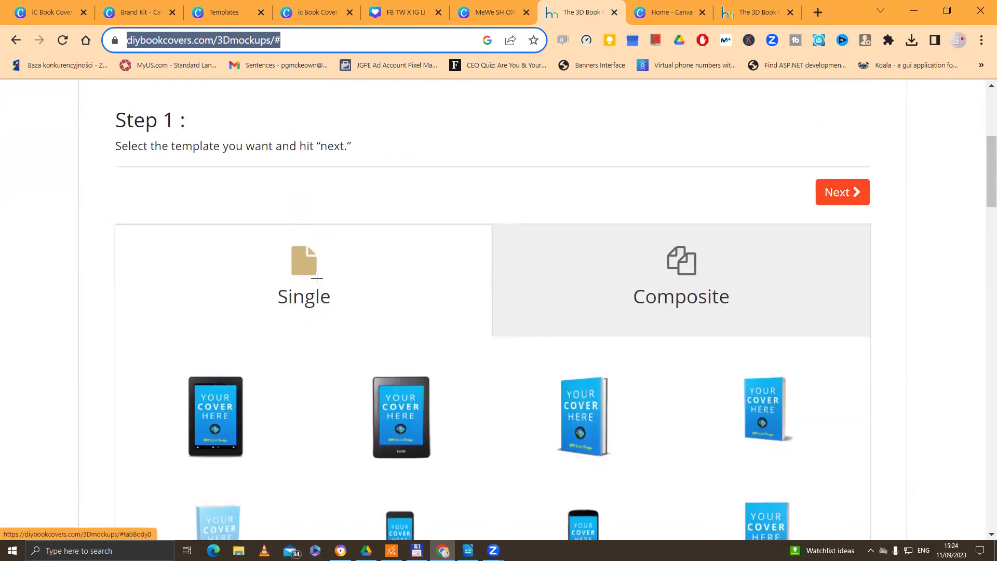
scroll(317, 278, "down", 1)
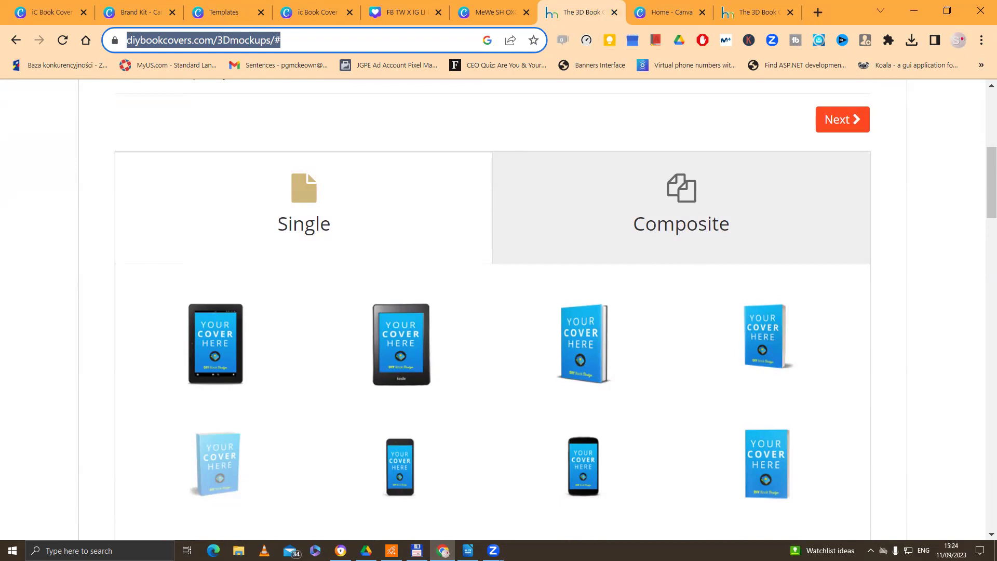
key("alt+Tab")
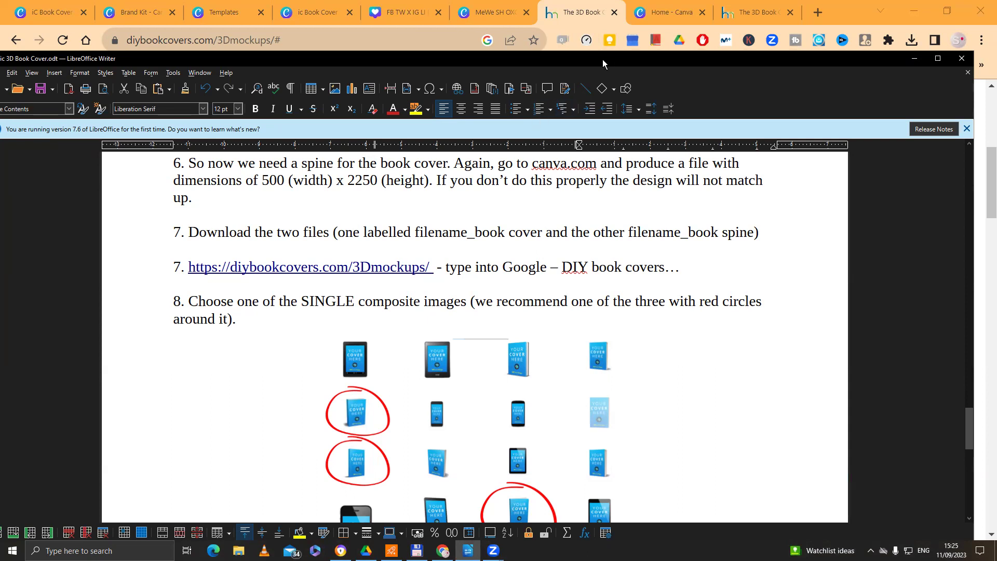
key("alt+Tab")
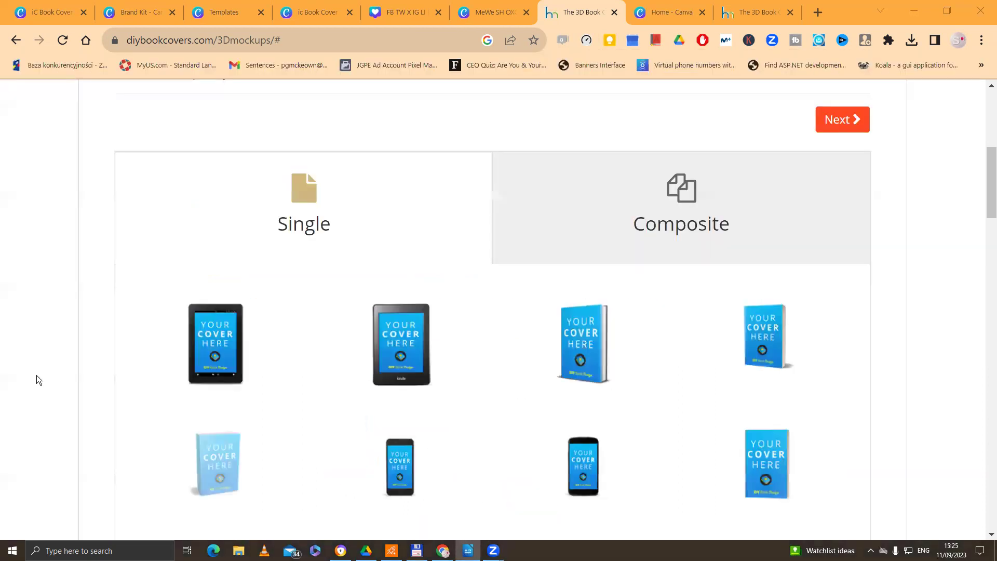
Advance to the cover image step and upload cp book cover - coach partnering_final.png
left_click(830, 119)
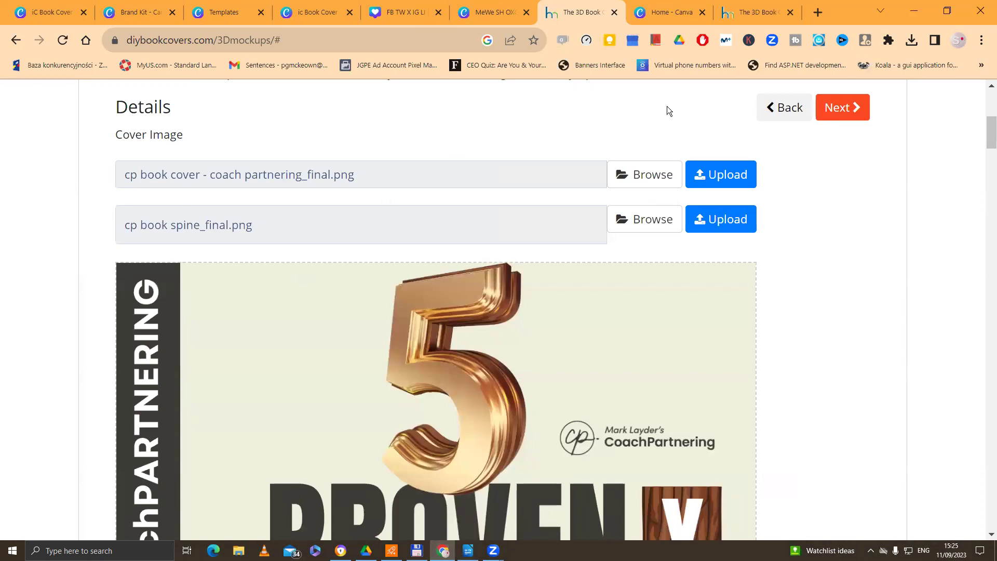
left_click(658, 180)
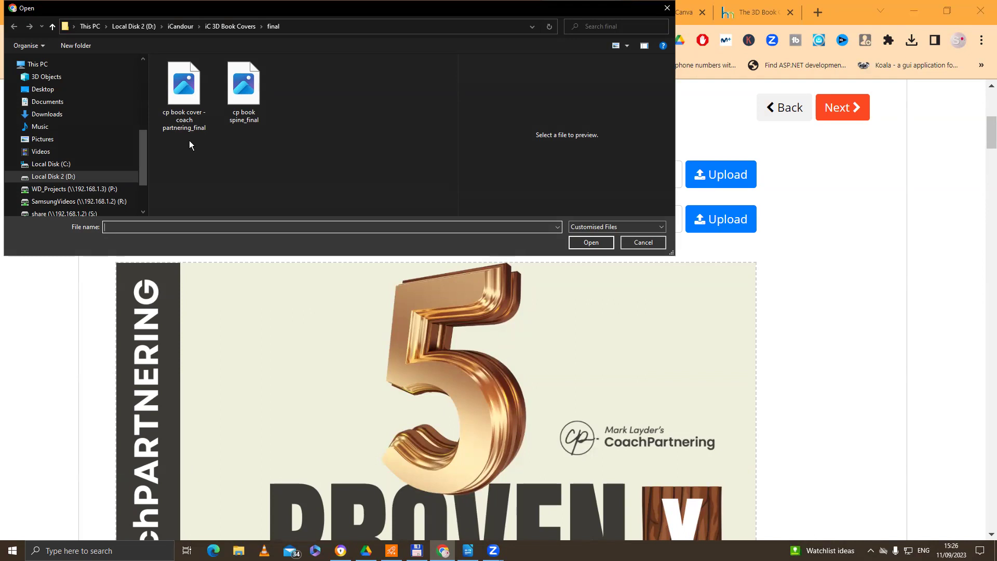
left_click(180, 88)
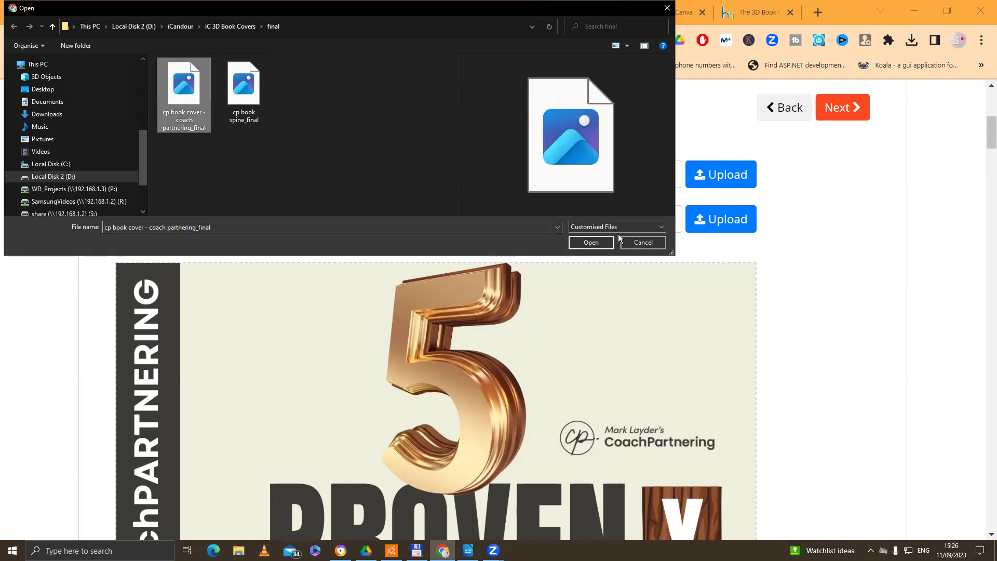
left_click(594, 245)
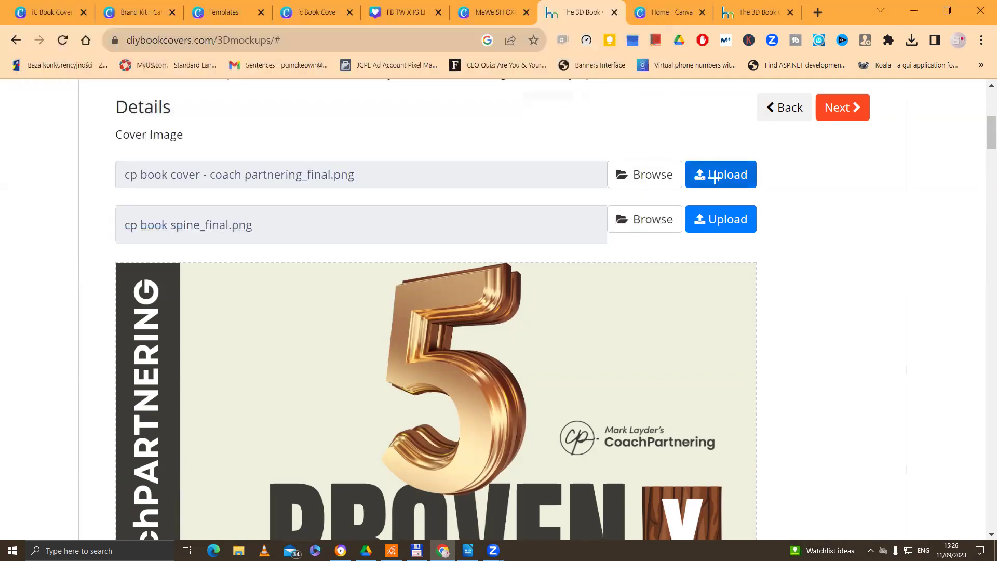
left_click(712, 176)
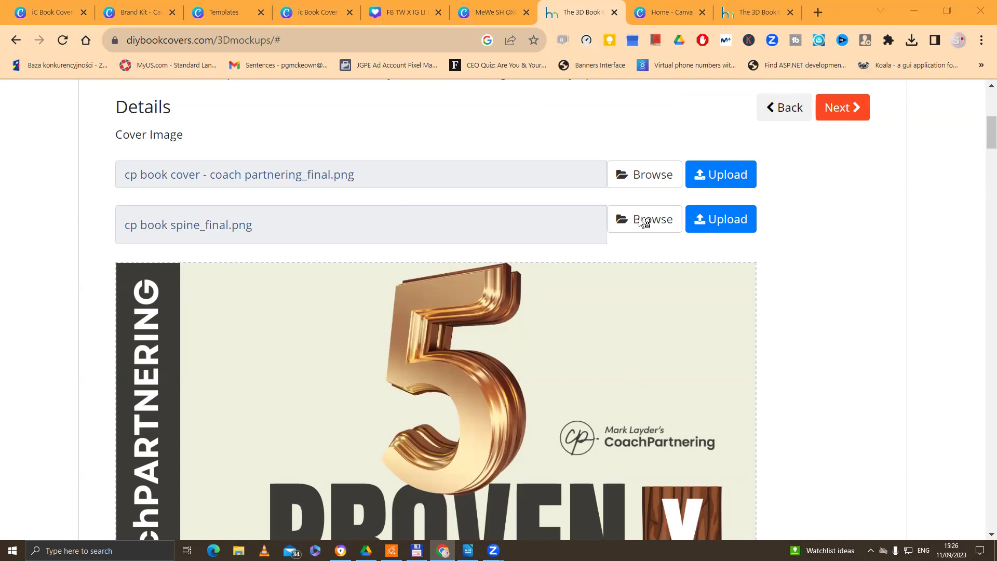
Choose cp book spine_final.png as the spine image
left_click(639, 219)
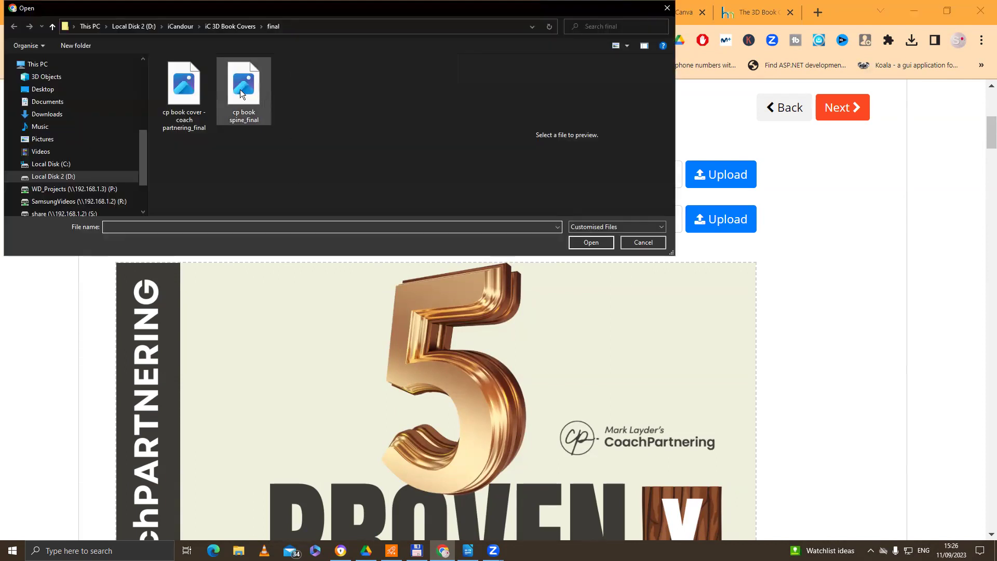
left_click(240, 89)
left_click(596, 247)
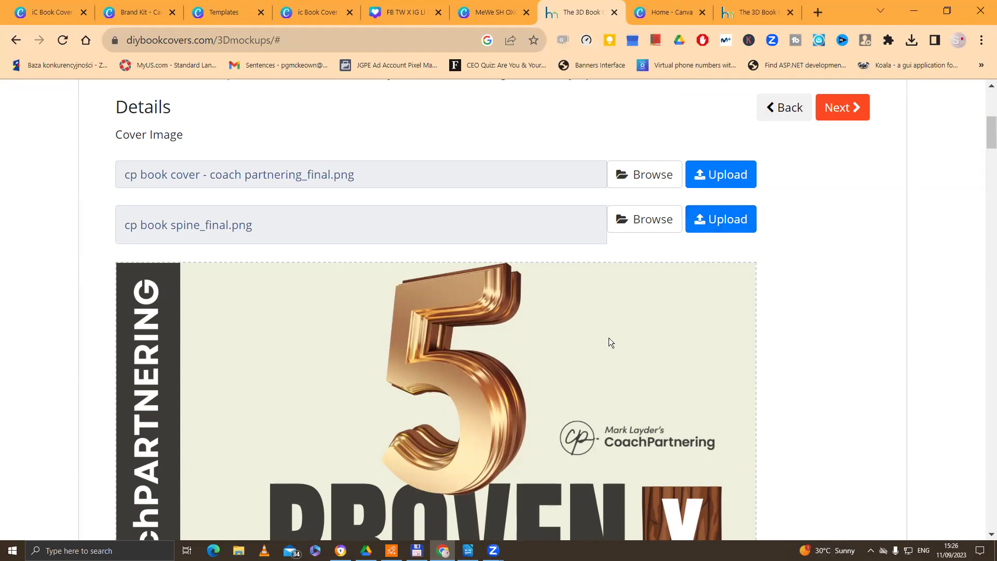
scroll(610, 324, "down", 7)
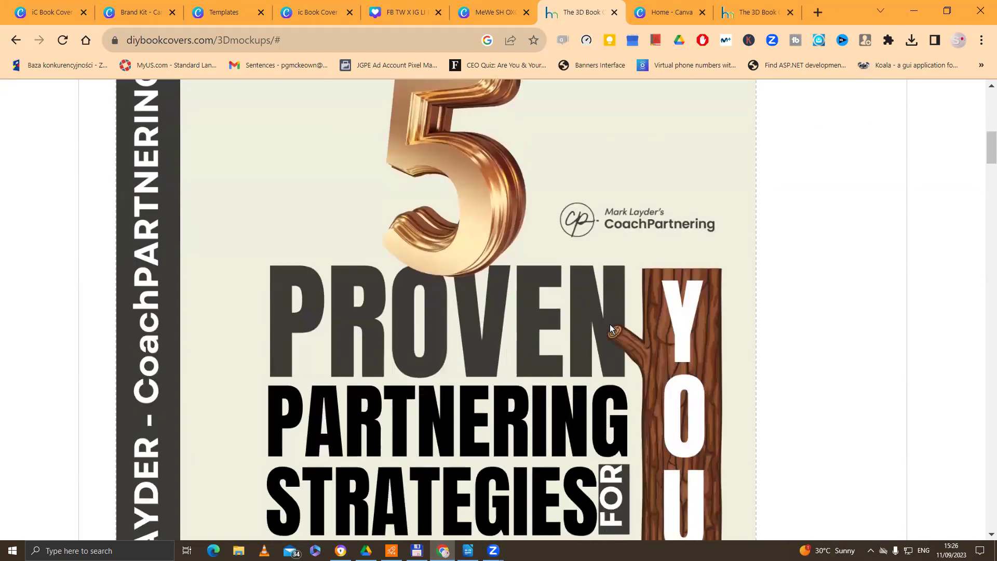
scroll(610, 324, "down", 5)
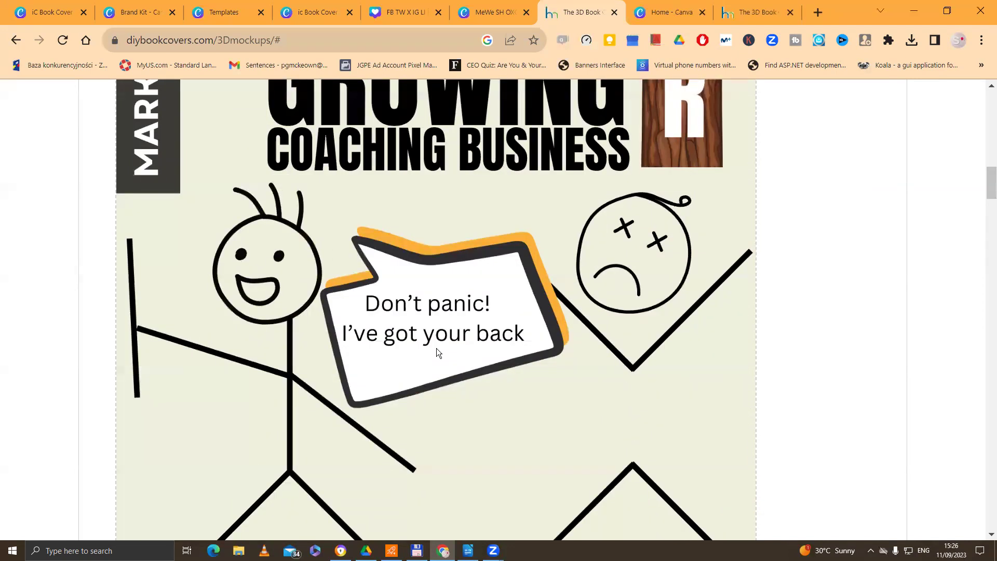
scroll(436, 351, "down", 11)
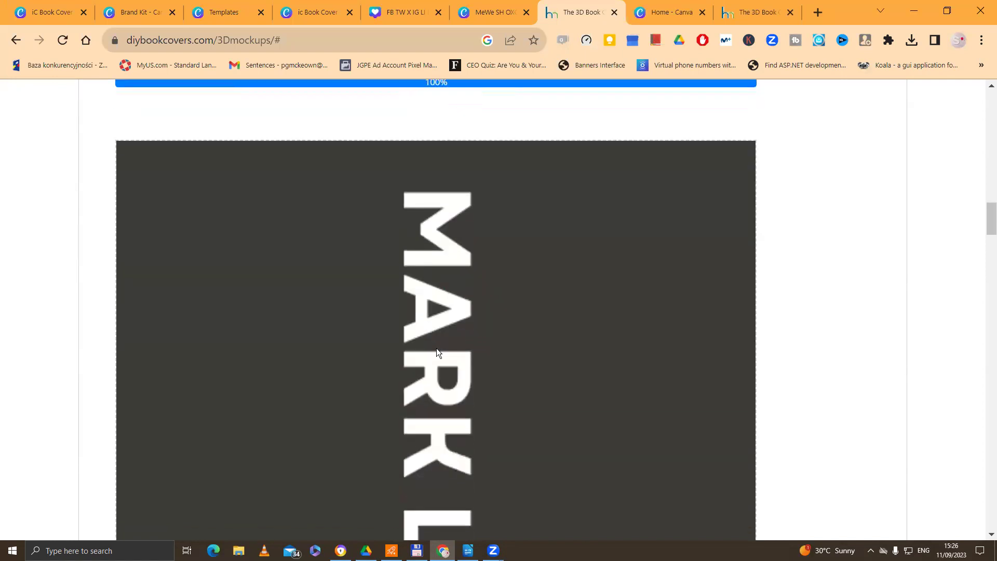
scroll(436, 352, "down", 20)
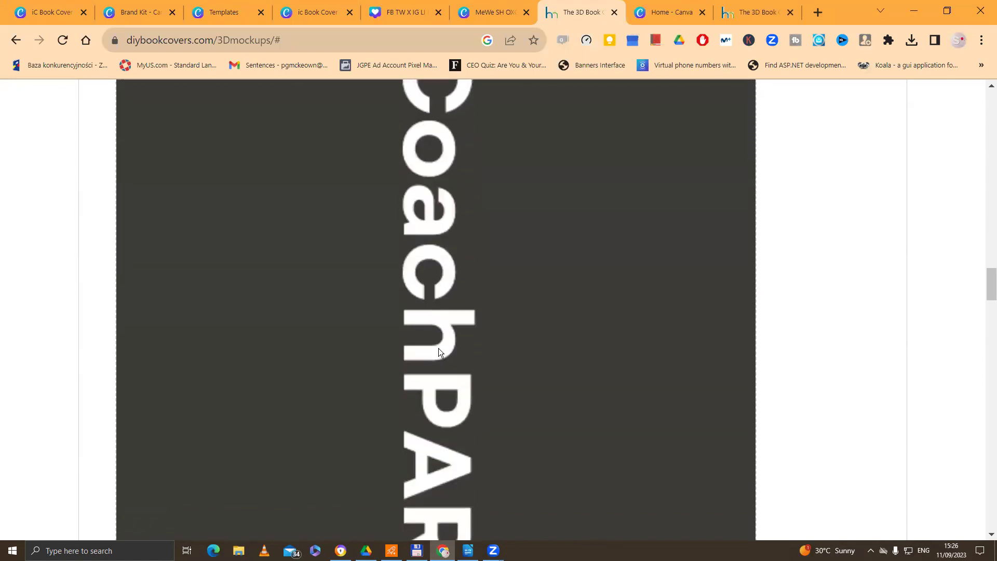
scroll(438, 351, "down", 6)
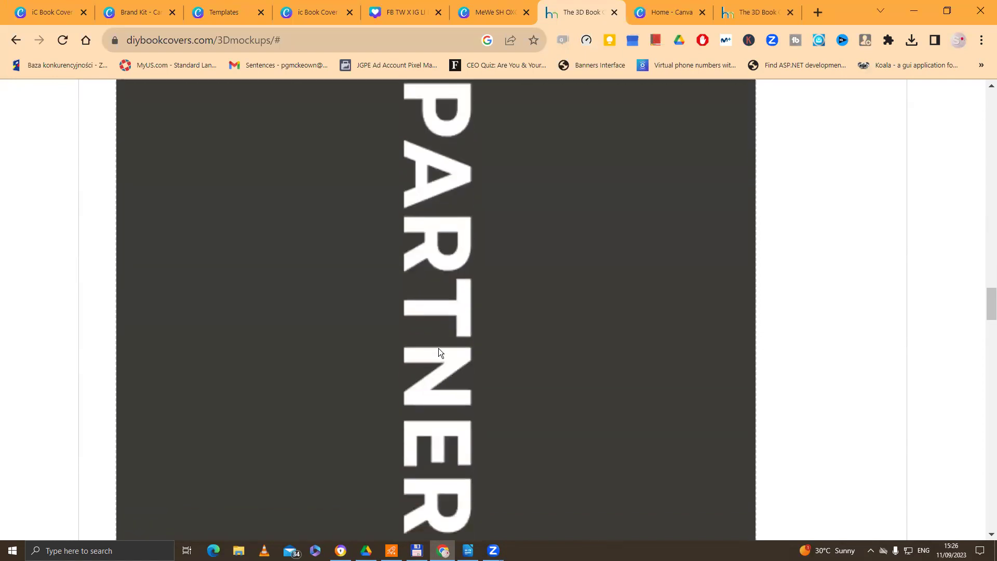
scroll(438, 352, "down", 10)
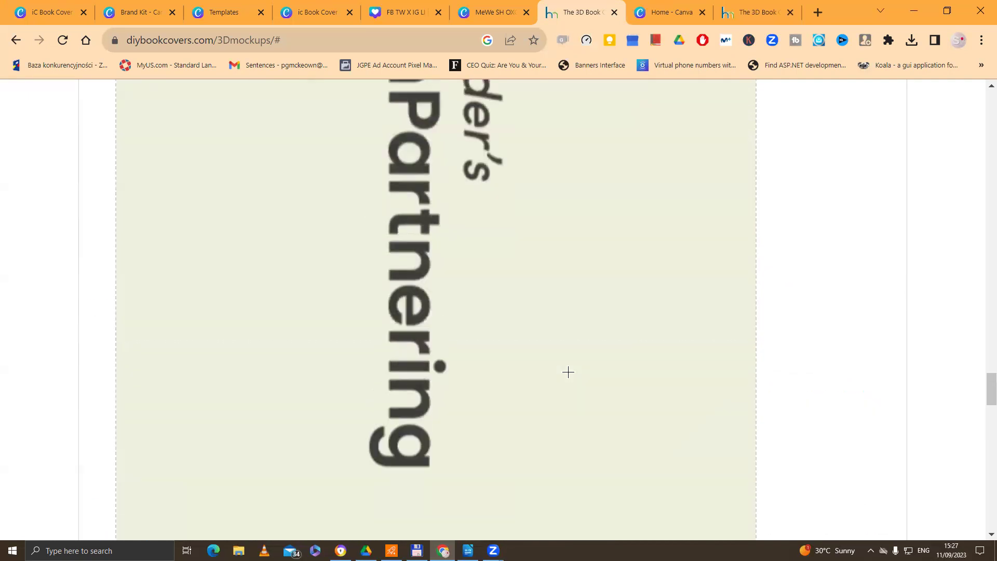
Go to Step 3 and scroll through the rendered 3D mockup to the PNG and JPG download buttons
scroll(568, 372, "up", 20)
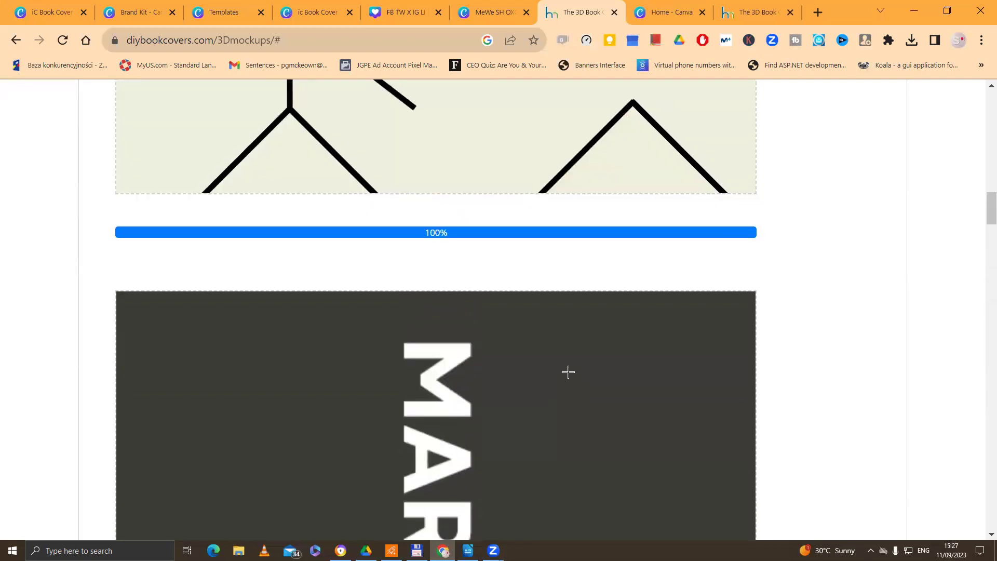
scroll(569, 372, "up", 15)
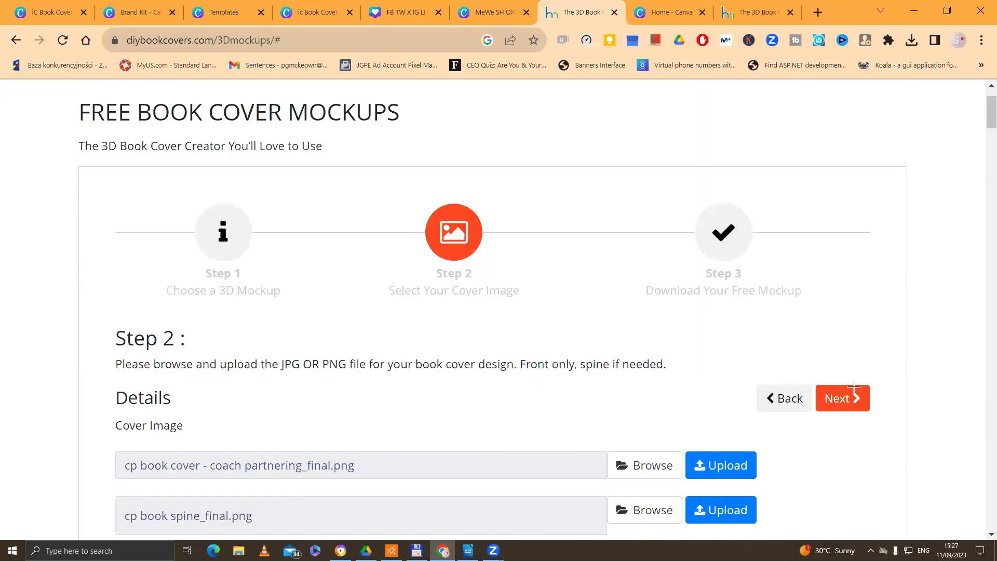
left_click(852, 390)
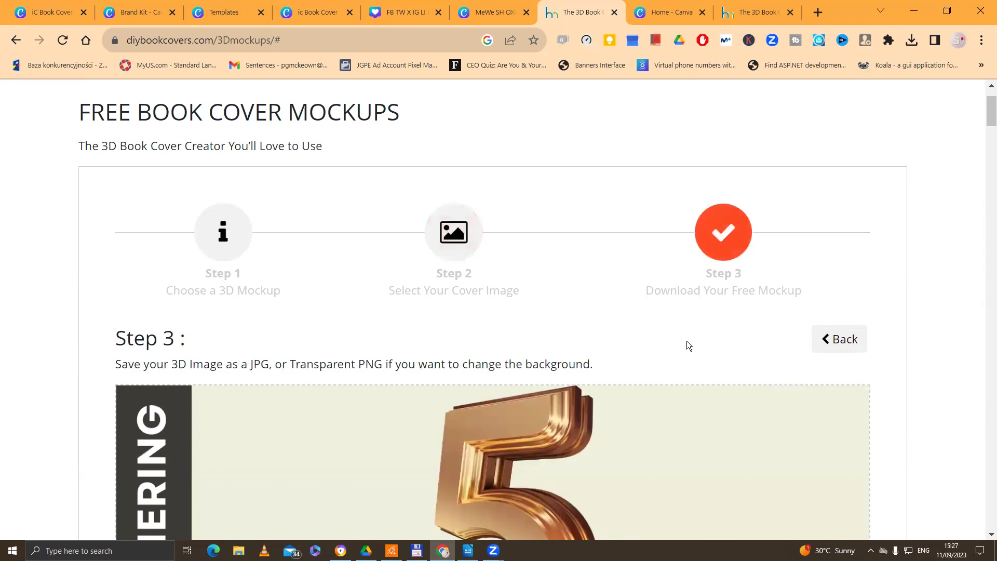
scroll(688, 346, "down", 3)
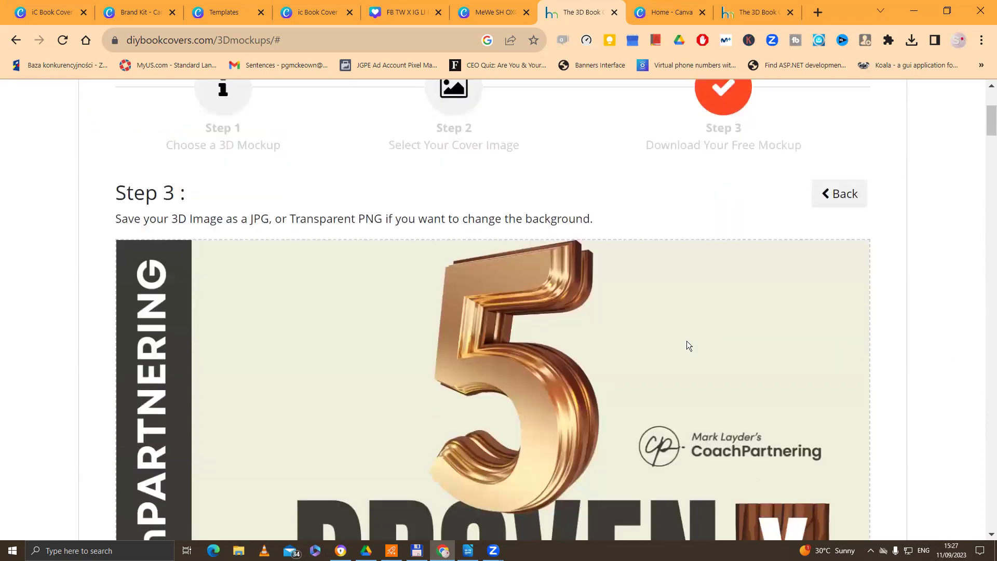
scroll(687, 345, "down", 7)
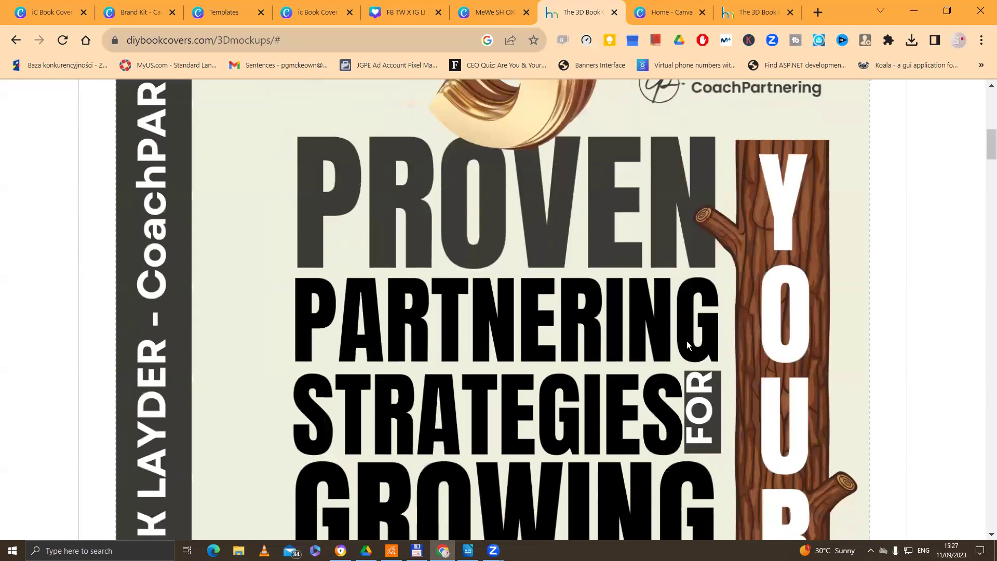
scroll(686, 341, "down", 13)
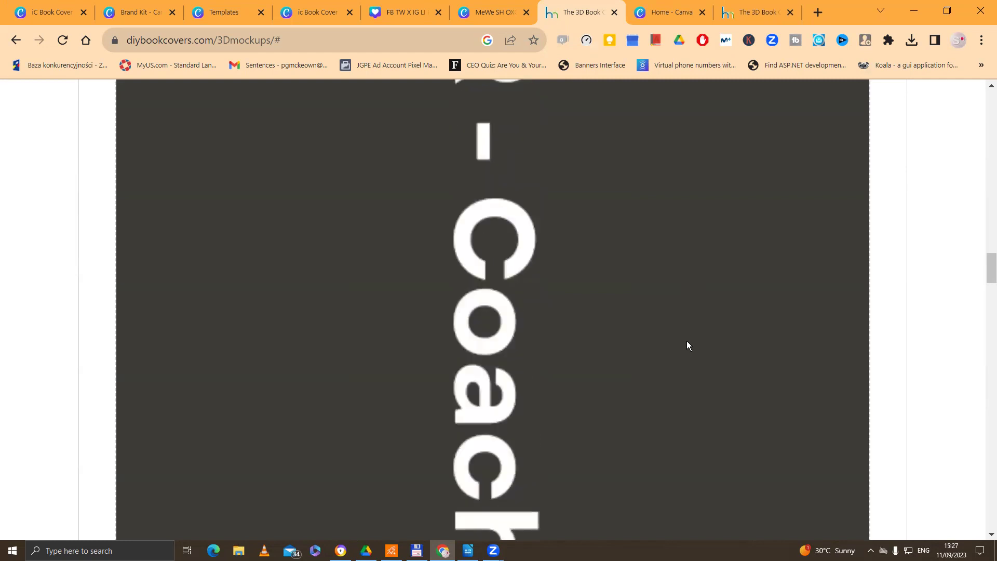
scroll(686, 341, "down", 15)
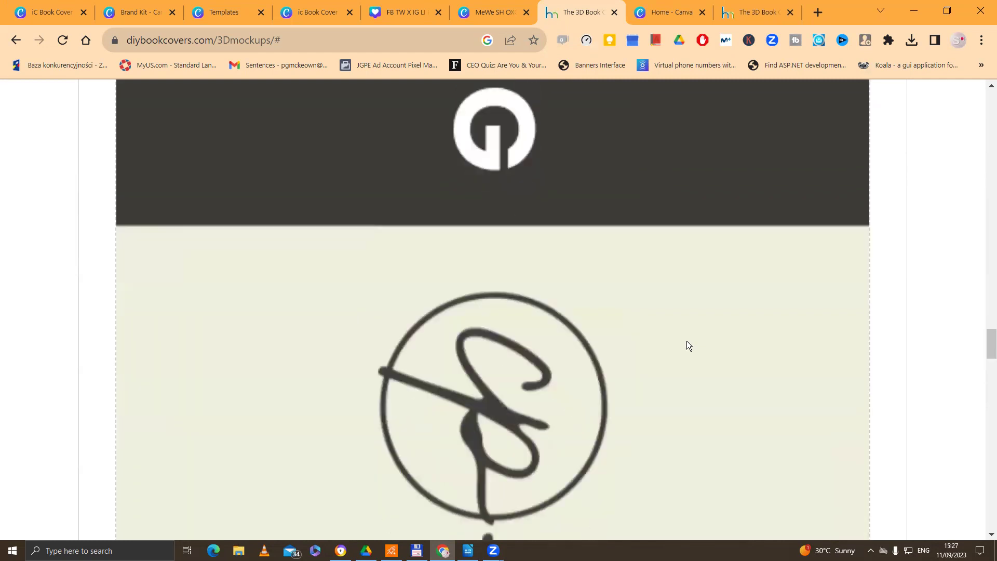
scroll(687, 343, "down", 15)
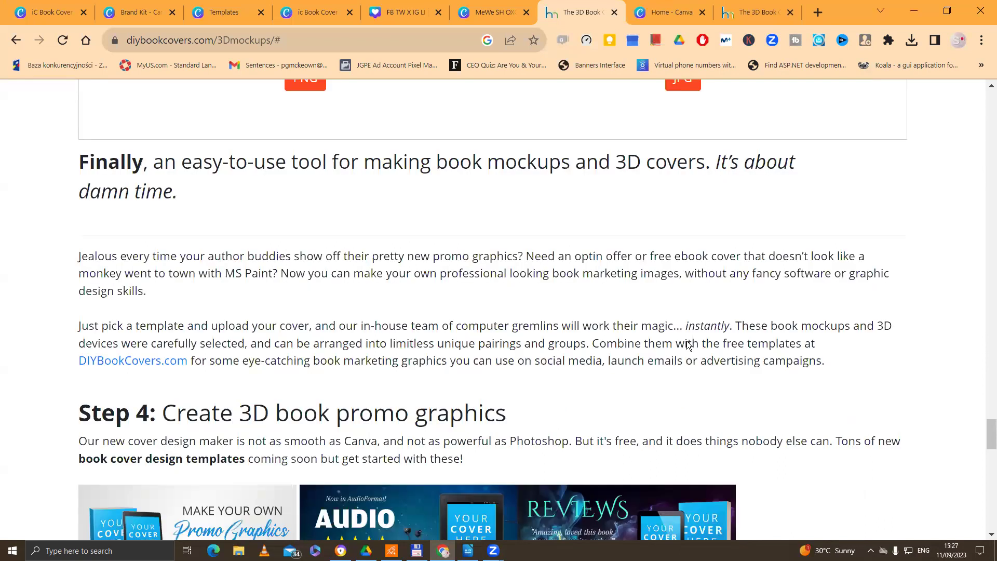
scroll(367, 321, "up", 4)
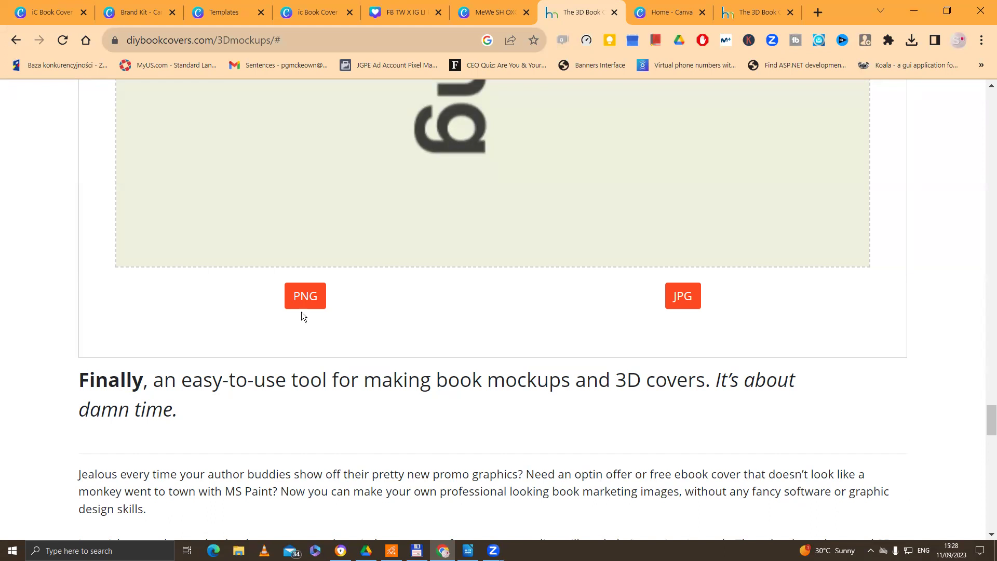
Download the 3D mockup as a transparent PNG, saved as 1694438902.png (368 KB)
left_click(311, 297)
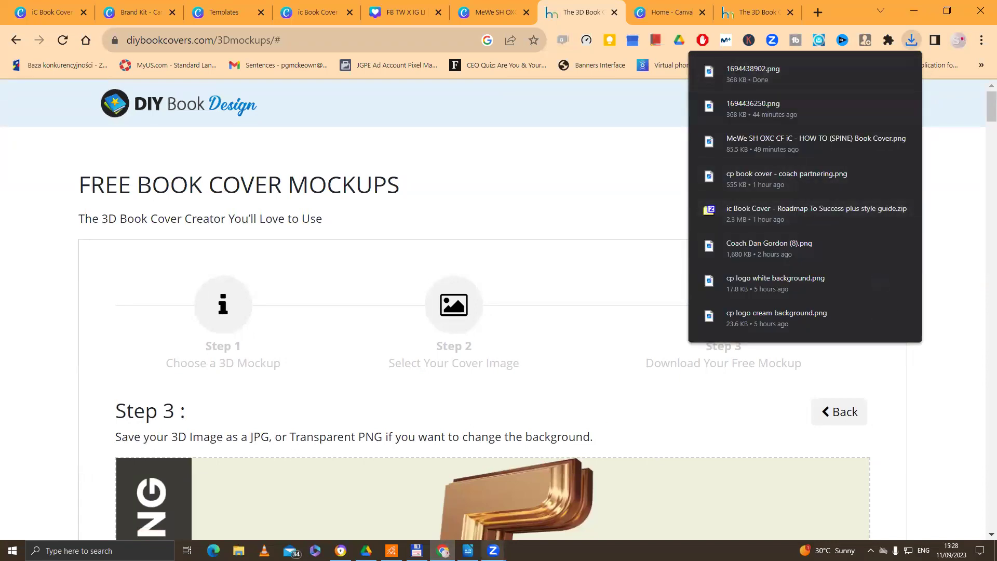
mouse_move(417, 550)
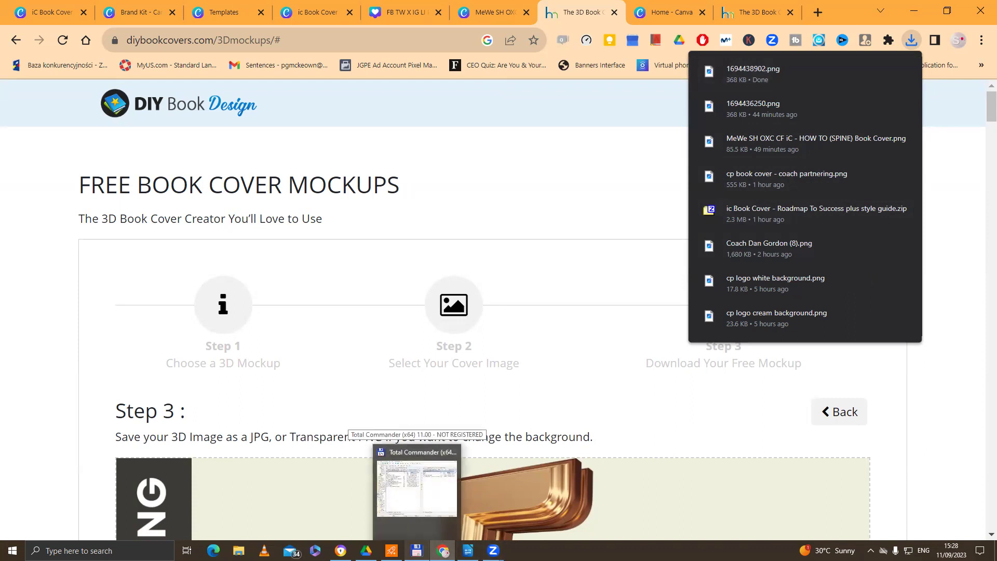
Rename the downloaded 1694436250.png to 'cp 3D book cover_final.png' in Total Commander
left_click(416, 551)
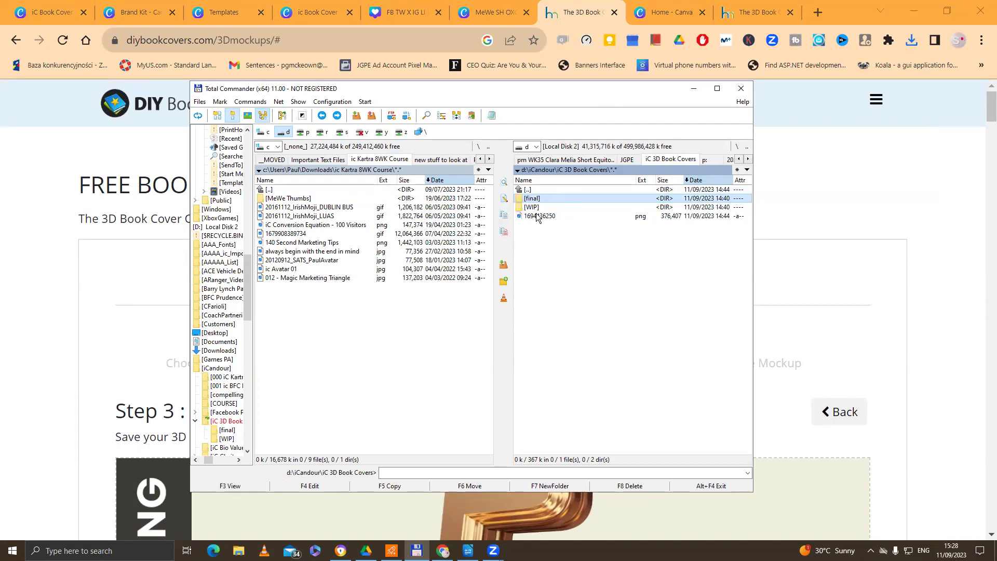
left_click(542, 217)
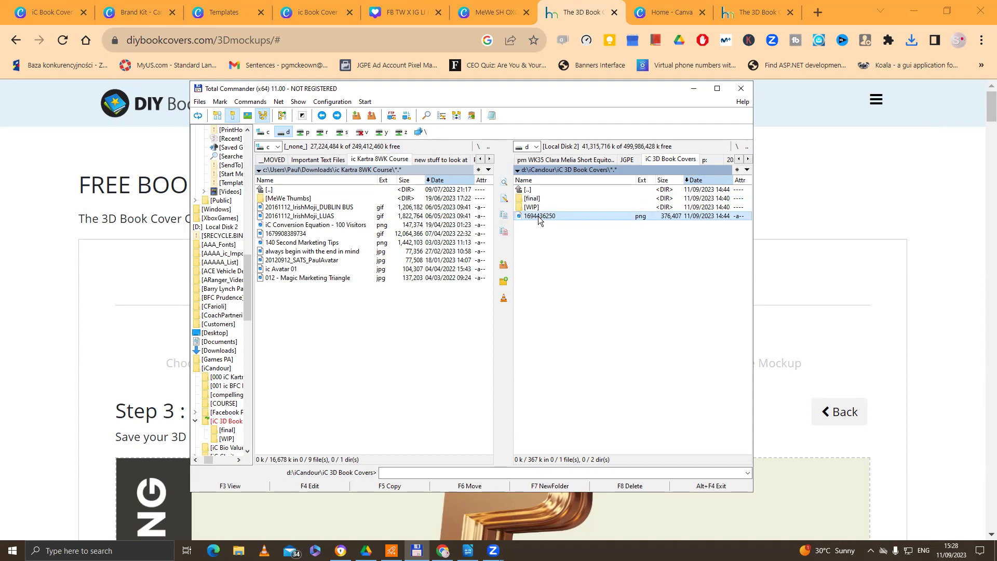
left_click(540, 217)
left_click(550, 216)
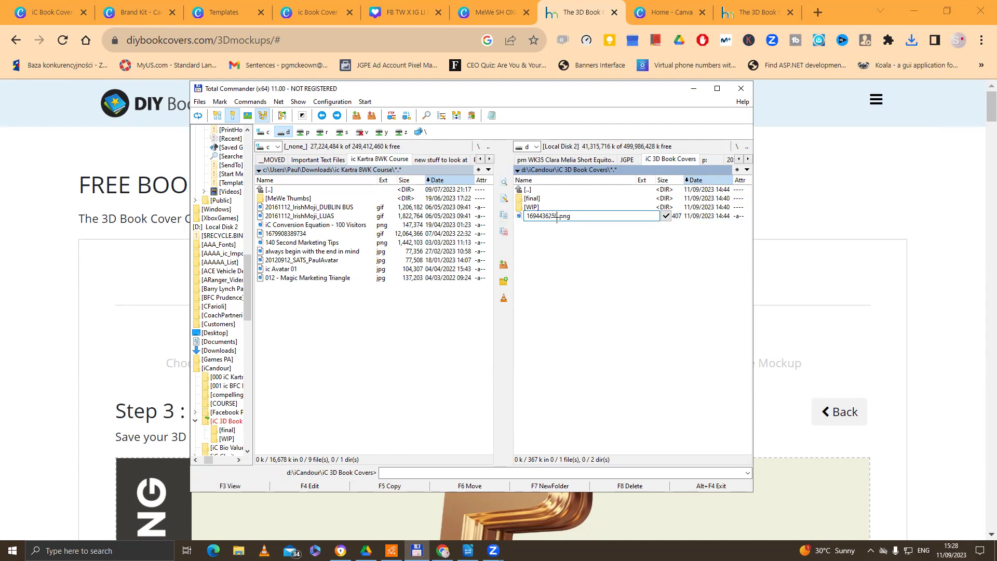
double_click(556, 217)
type("cp 3D book cover_finma")
key("BackSpace")
key("BackSpace")
type("al")
key("Return")
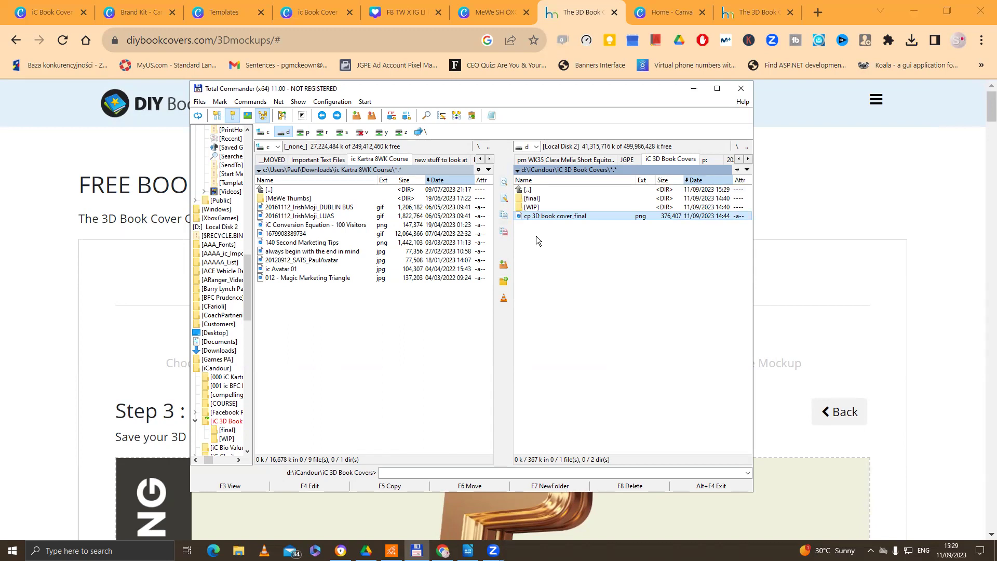
Add a blank page 8 to the iC Book Cover design and drop the 3D book PNG onto it
left_click(571, 76)
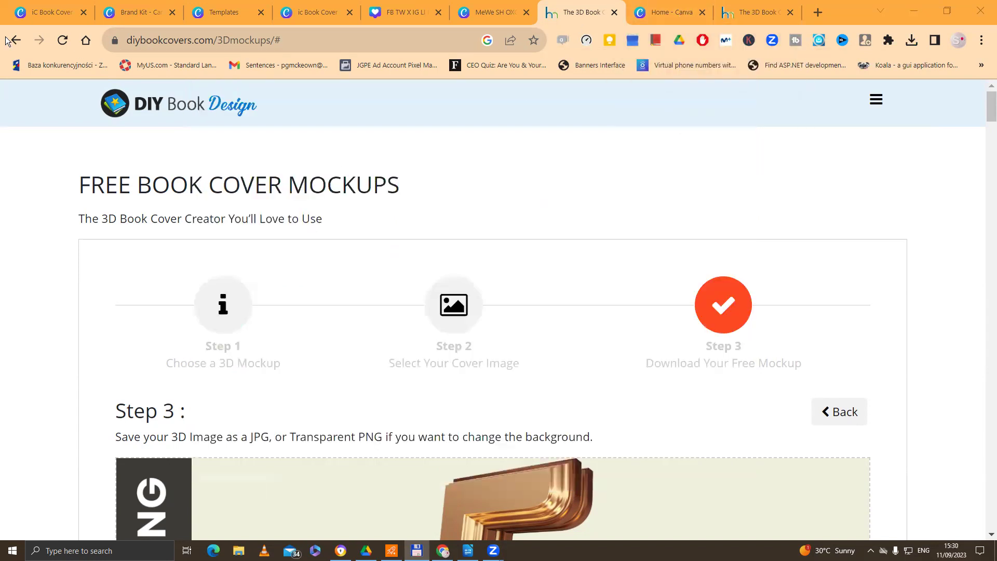
left_click(44, 14)
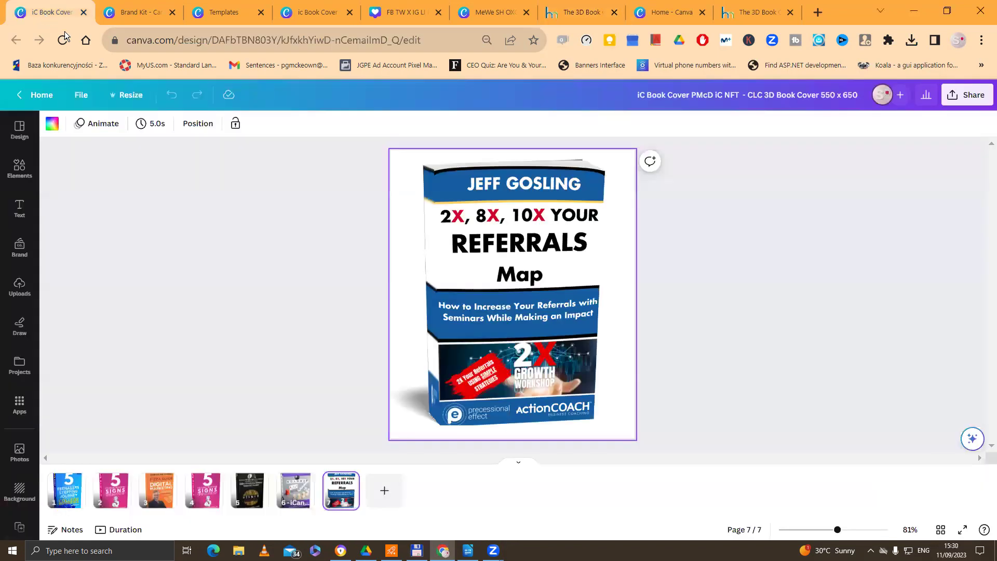
left_click(385, 490)
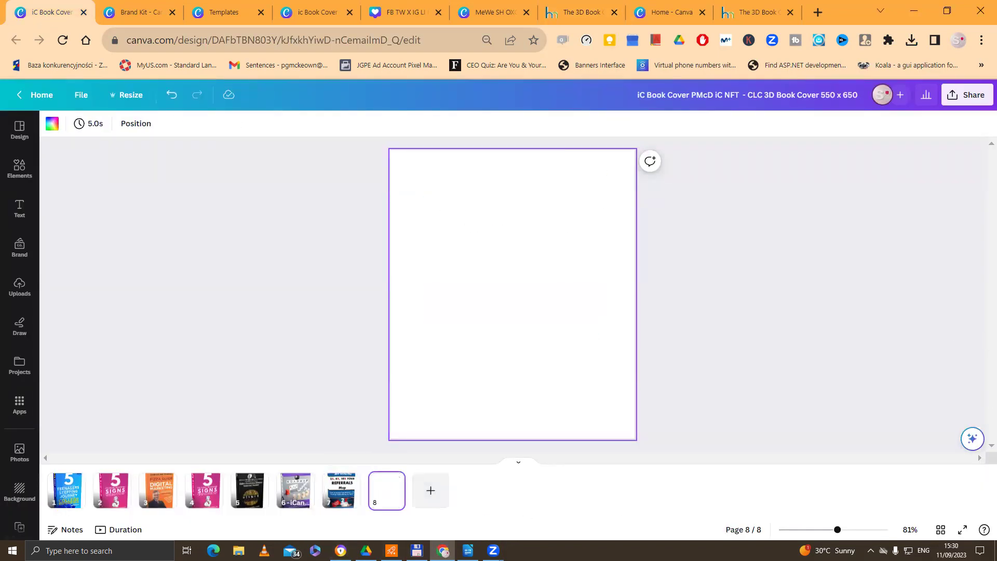
left_click_drag(429, 550, 578, 254)
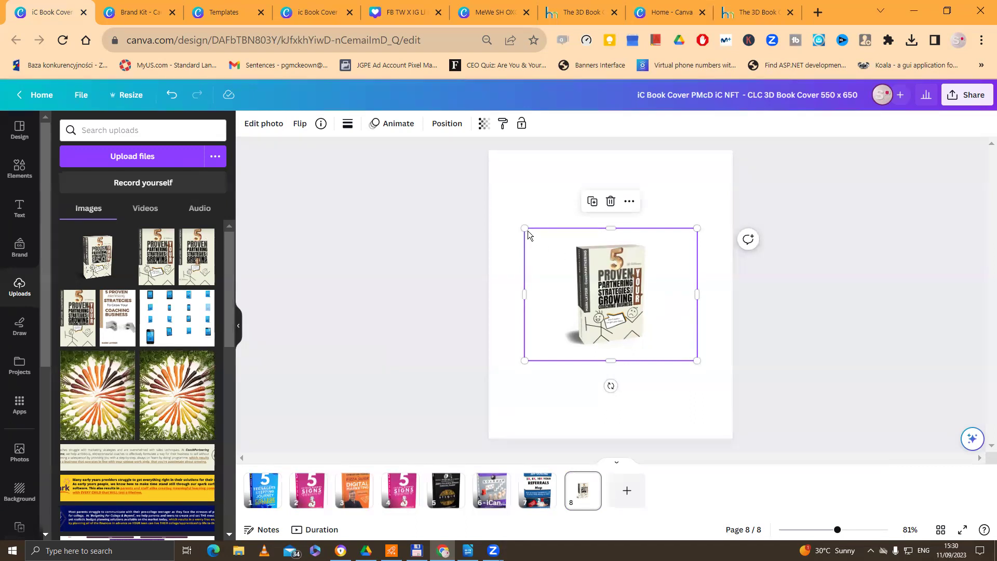
Enlarge the 3D book mockup to fill most of page 8 and centre it using the snap guides
left_click_drag(523, 227, 443, 165)
left_click_drag(697, 360, 781, 475)
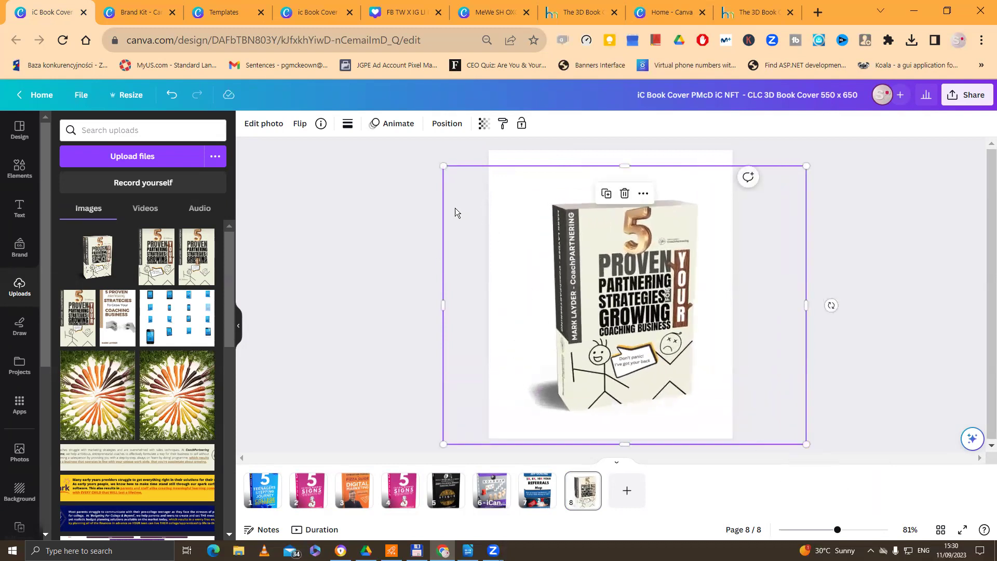
left_click_drag(443, 167, 404, 137)
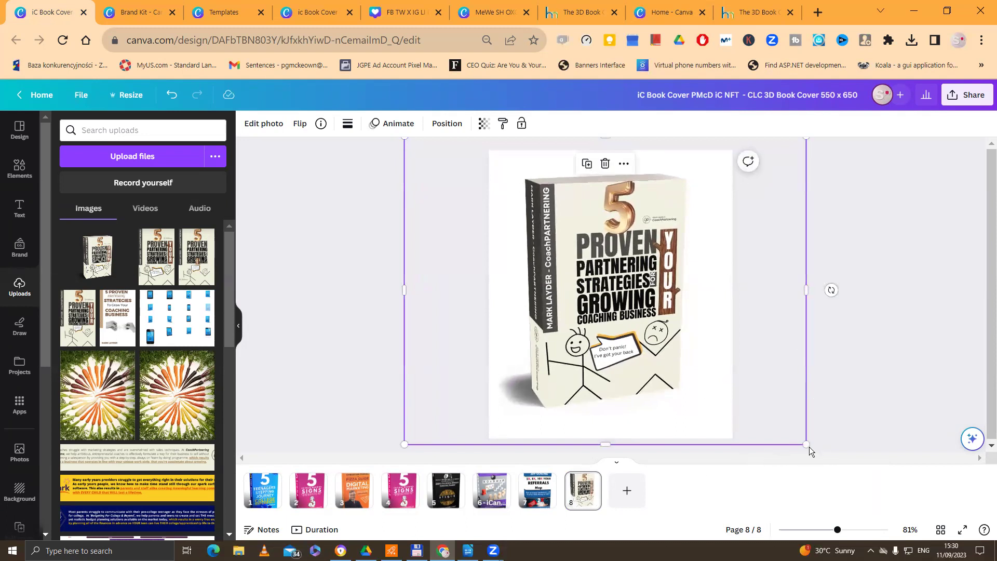
left_click_drag(804, 444, 840, 454)
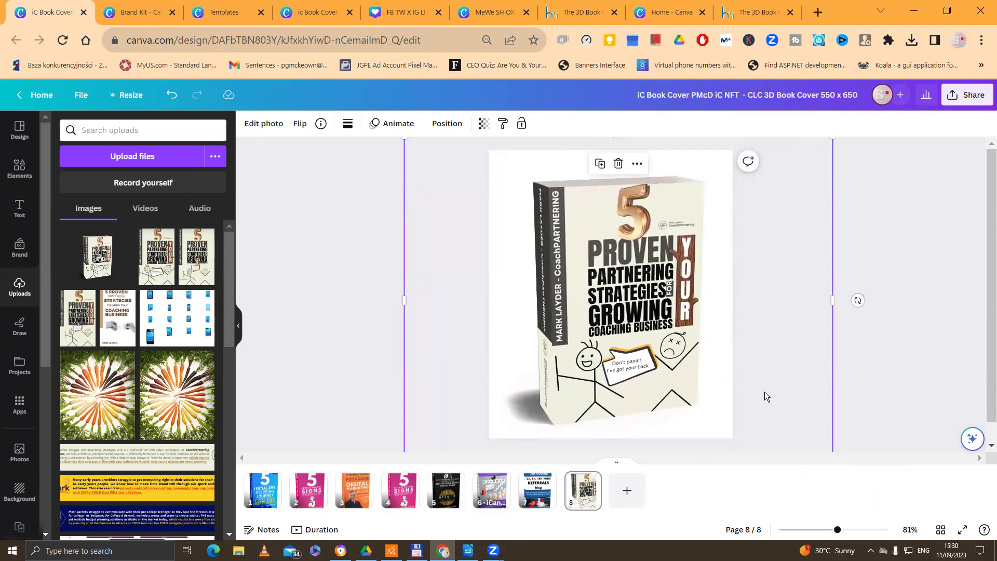
scroll(703, 321, "down", 1)
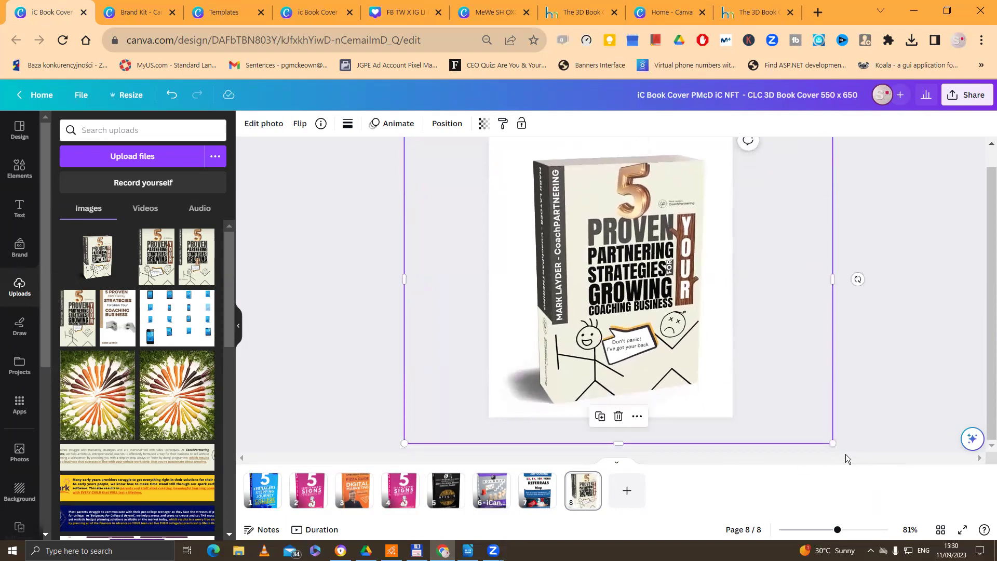
mouse_move(833, 443)
left_mouse_down()
mouse_move(854, 456)
mouse_move(844, 450)
left_mouse_up()
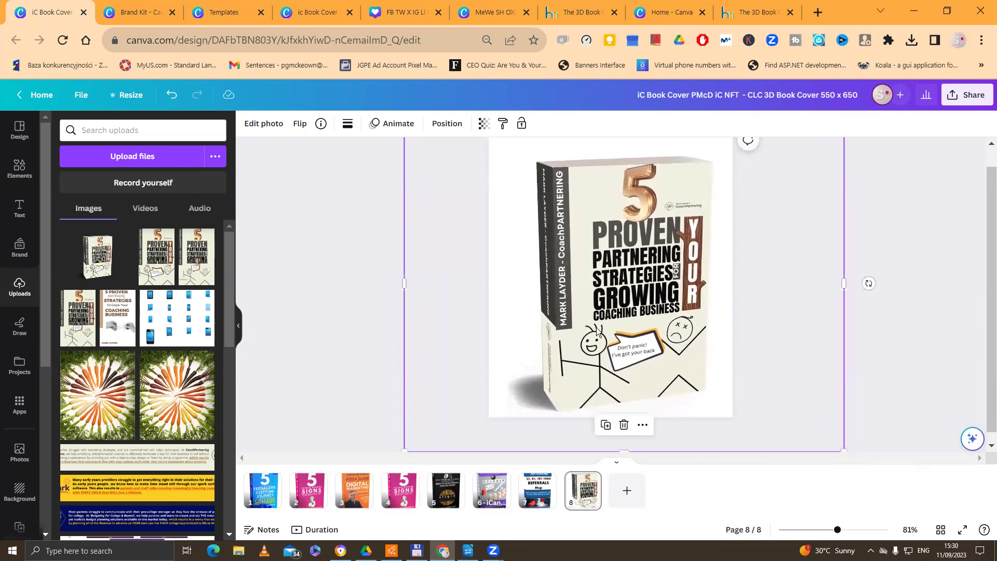
scroll(605, 293, "down", 1)
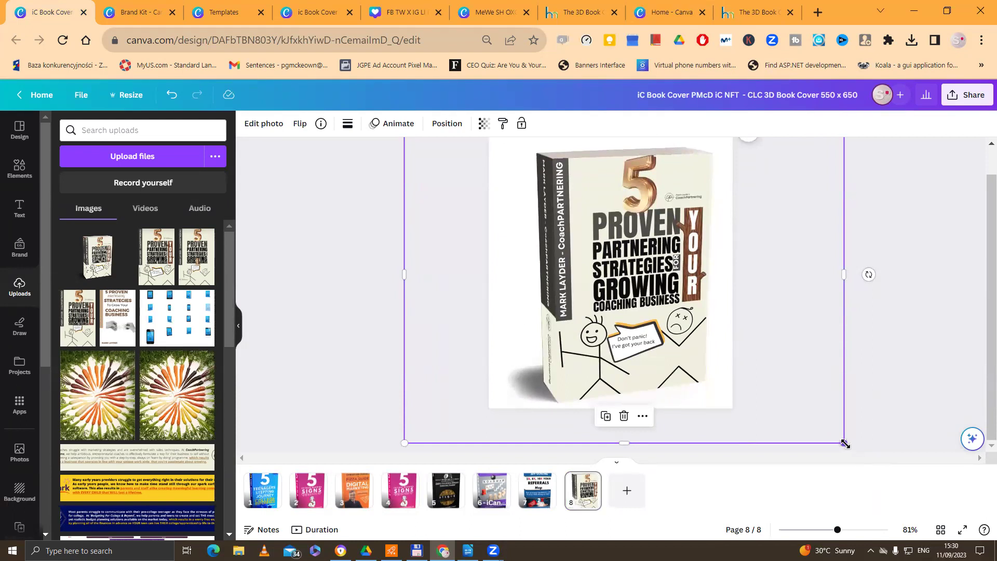
left_click_drag(847, 444, 858, 455)
left_click_drag(599, 306, 582, 321)
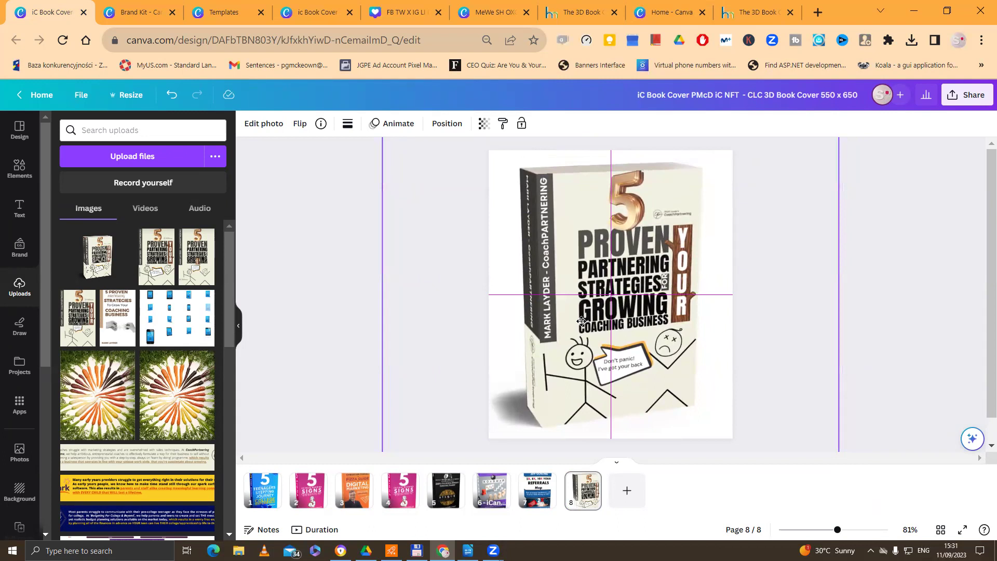
left_click_drag(581, 321, 582, 321)
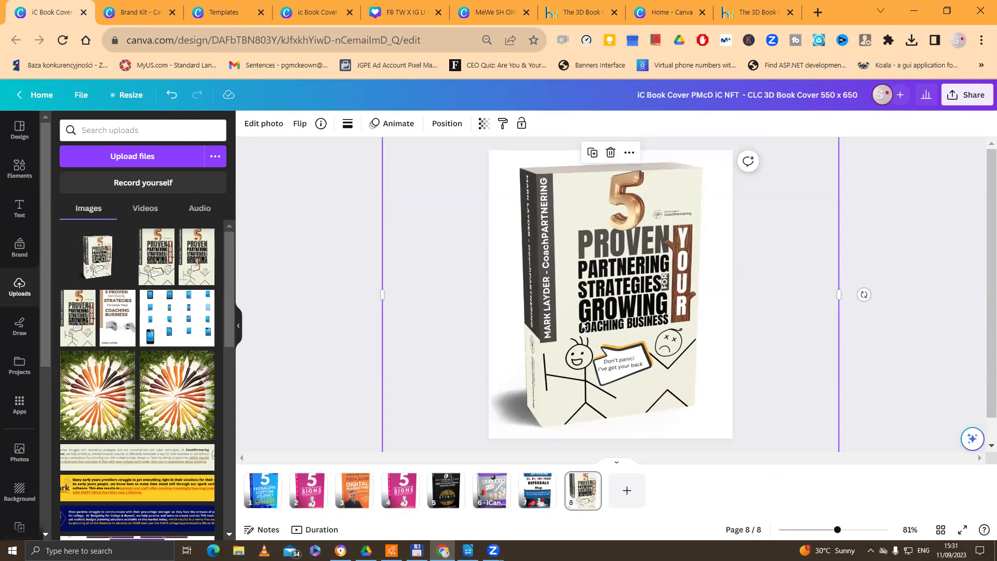
Set up a PNG download of the design with a transparent background
left_click(914, 332)
left_click(958, 95)
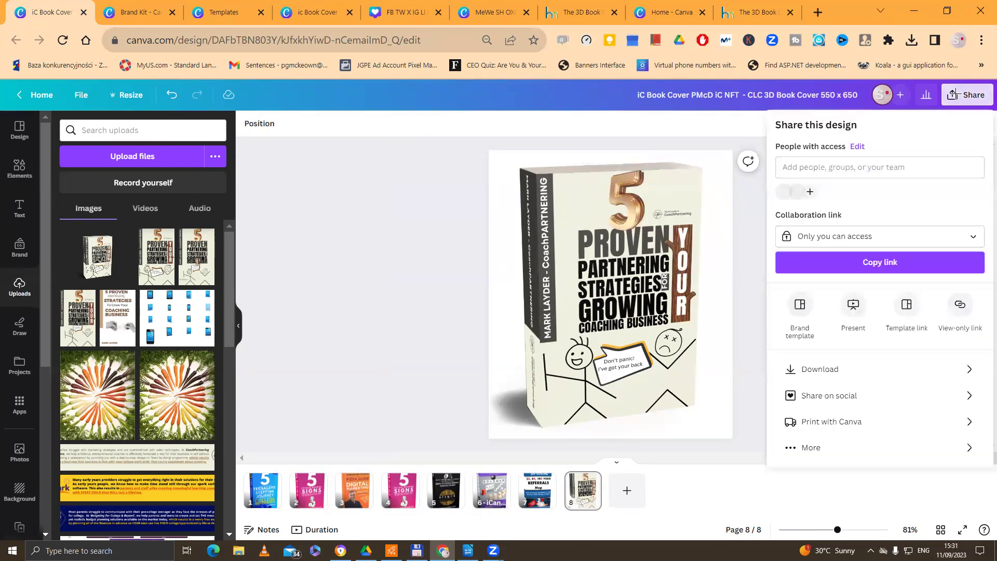
left_click(839, 368)
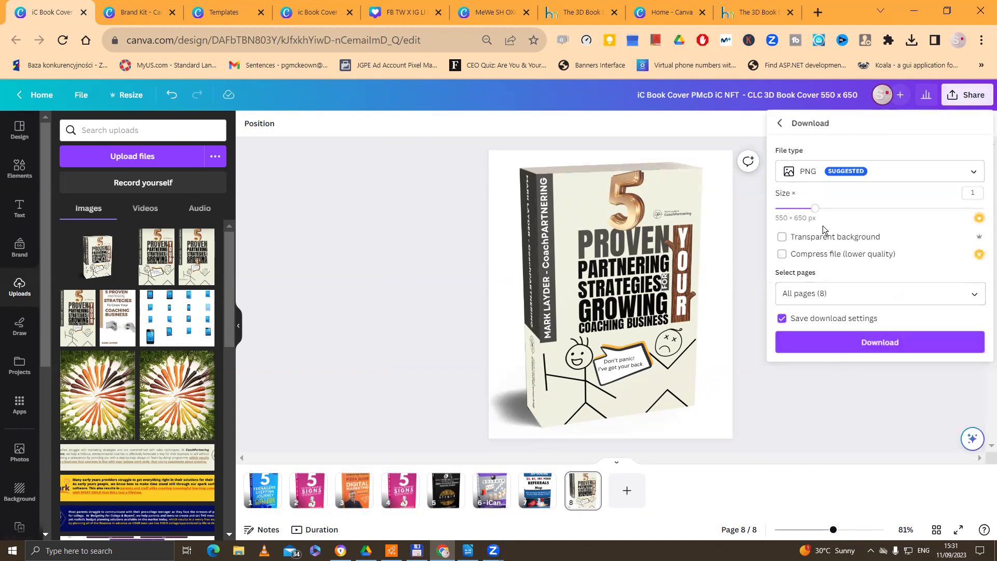
left_click(816, 236)
Limit the download to the current page 8 only and download the PNG
left_click(961, 294)
left_click(966, 295)
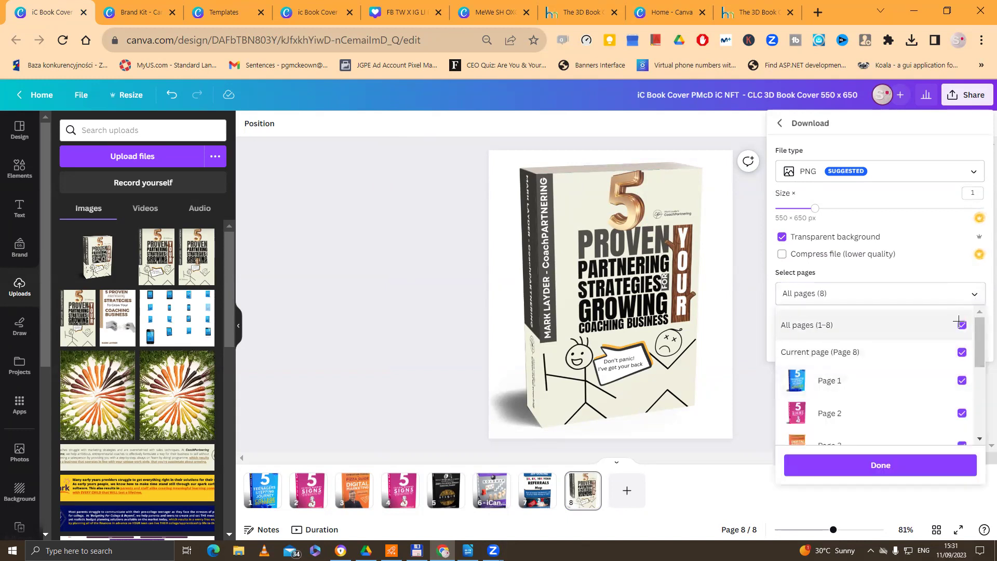
left_click(961, 324)
left_click(962, 354)
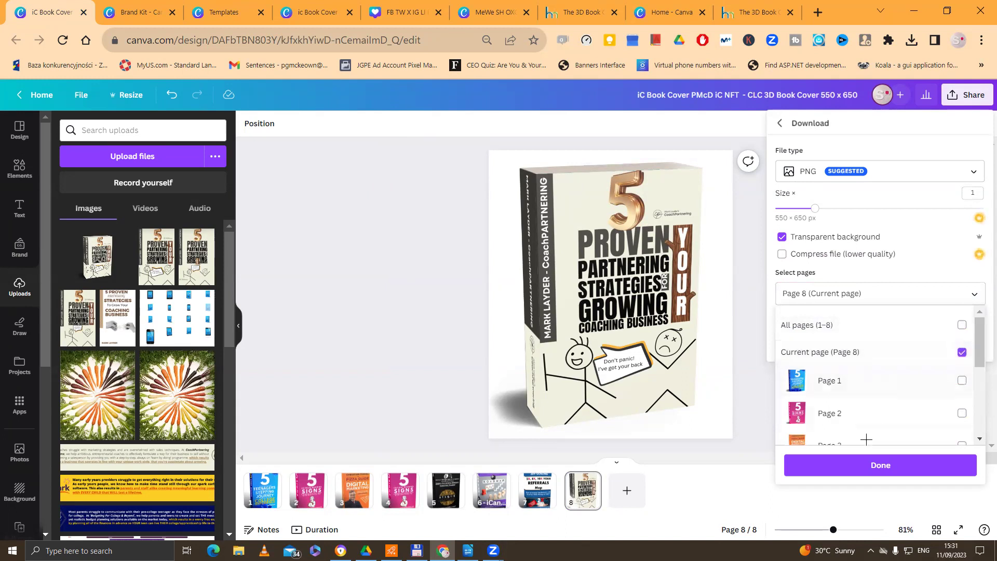
left_click(890, 468)
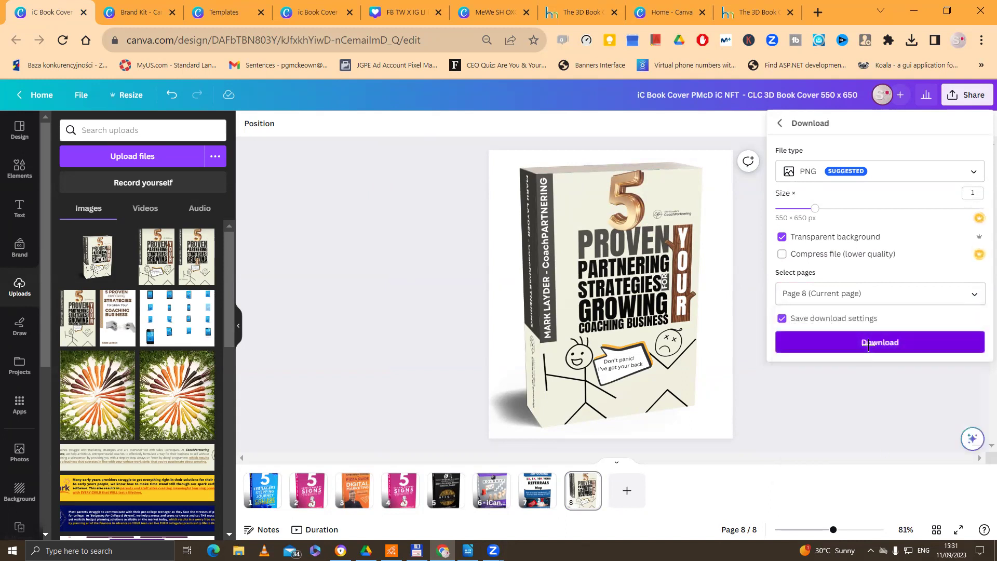
left_click(868, 345)
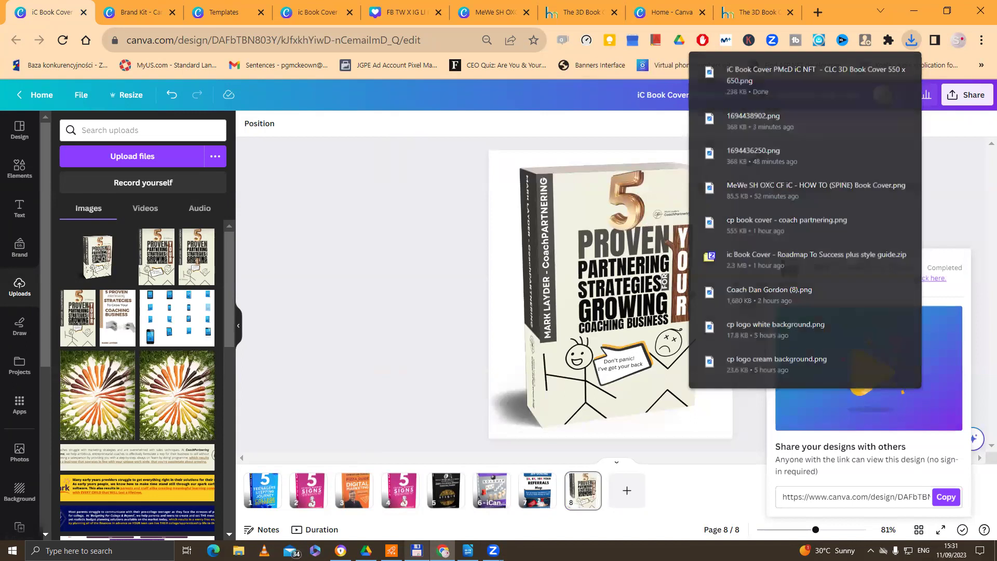
left_click(417, 550)
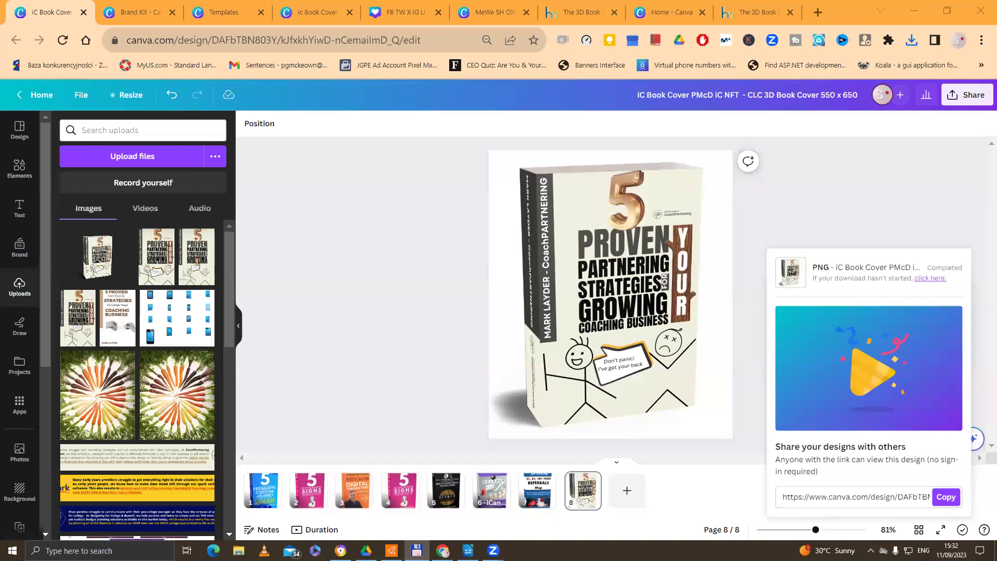
In Total Commander, select the downloaded book cover PNG and clear its old name
key("alt+Tab")
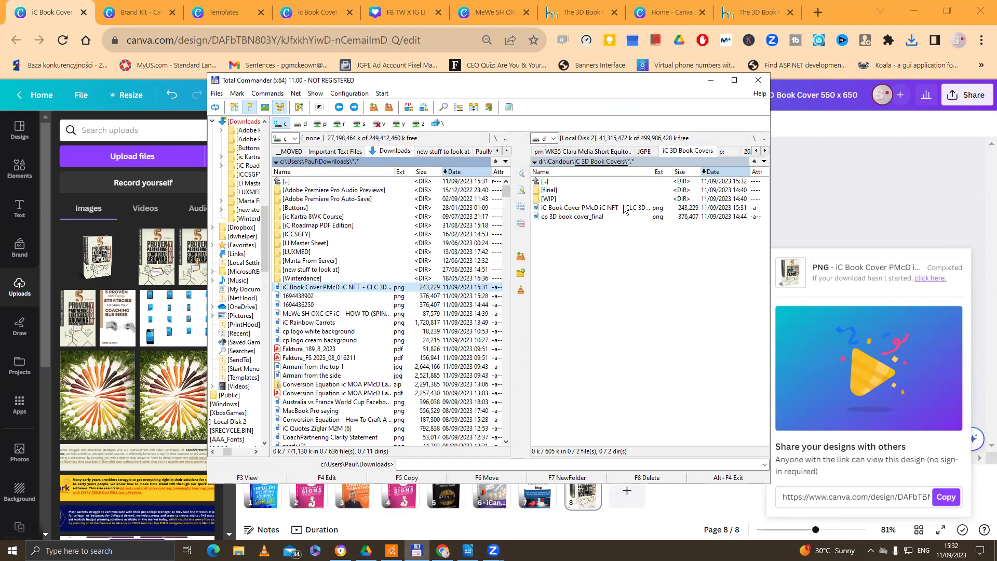
left_click(599, 209)
left_click(599, 210)
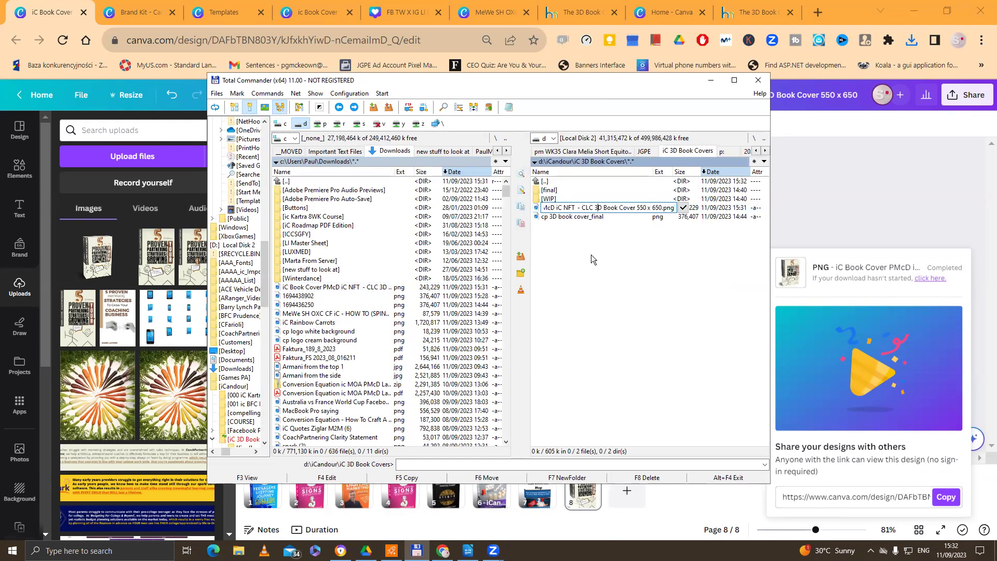
key("BackSpace")
key("BackSpace")
key("BackSpace")
key("BackSpace")
key("BackSpace")
key("BackSpace")
key("BackSpace")
key("BackSpace")
key("BackSpace")
key("Delete")
key("Delete")
key("Delete")
key("BackSpace")
key("BackSpace")
key("BackSpace")
key("BackSpace")
key("BackSpace")
key("BackSpace")
key("BackSpace")
key("BackSpace")
key("BackSpace")
key("BackSpace")
key("BackSpace")
key("BackSpace")
key("BackSpace")
key("BackSpace")
key("BackSpace")
key("BackSpace")
key("BackSpace")
key("BackSpace")
key("BackSpace")
key("BackSpace")
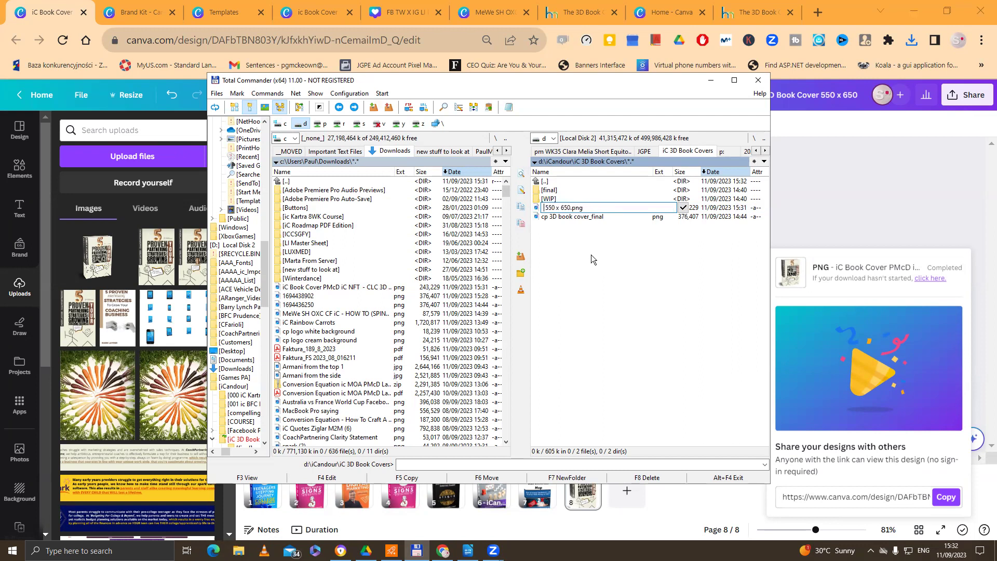
Rename the file to 'cp 3D Cover_final 550 x 650.png'
type("cp 3D C")
key("BackSpace")
type("B")
key("BackSpace")
type("Cover")
key("BackSpace")
type("_final")
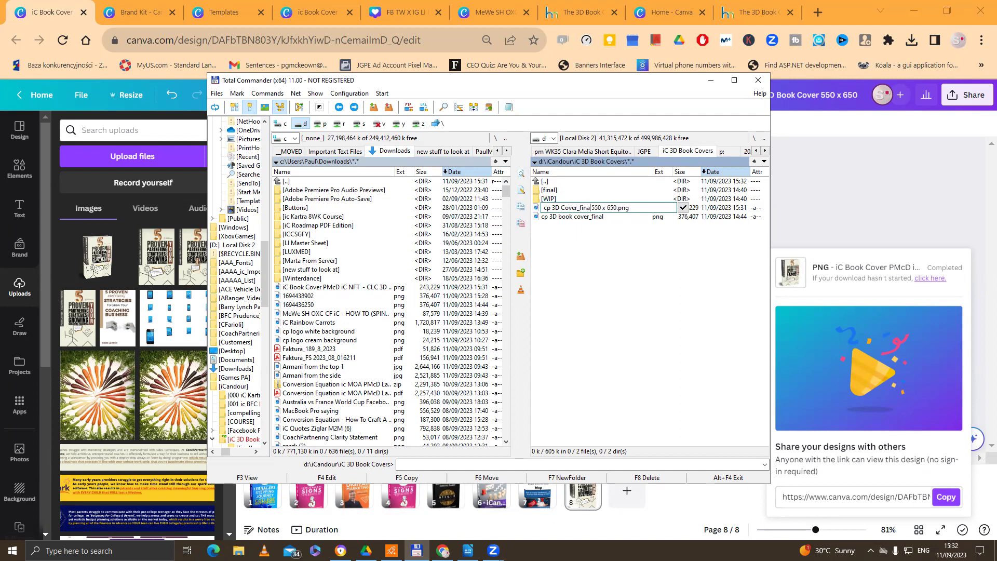
key("BackSpace")
key("Return")
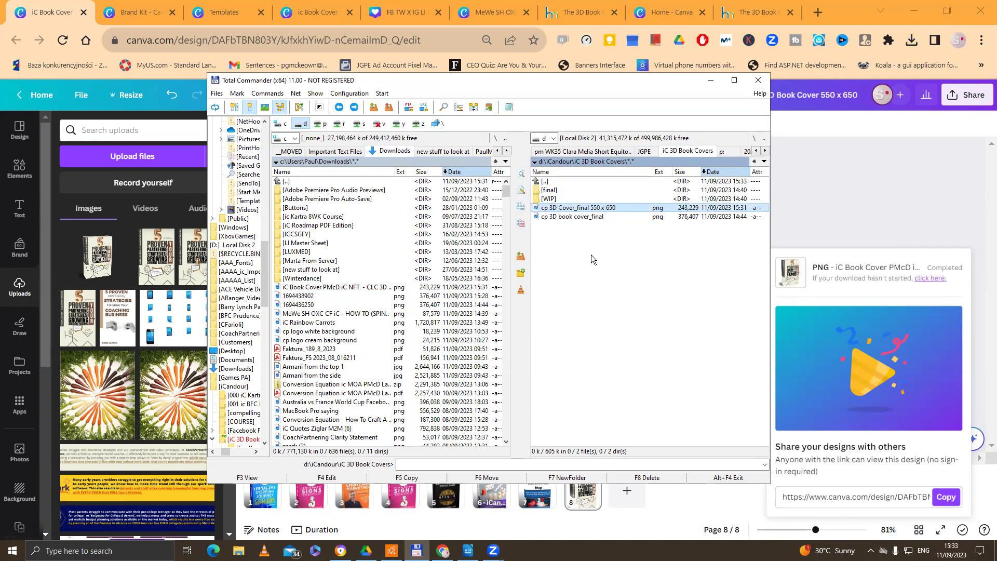
Open 'cp 3D Cover_final 550 x 650' in Windows Photo Viewer to review the 3D book mockup
double_click(585, 209)
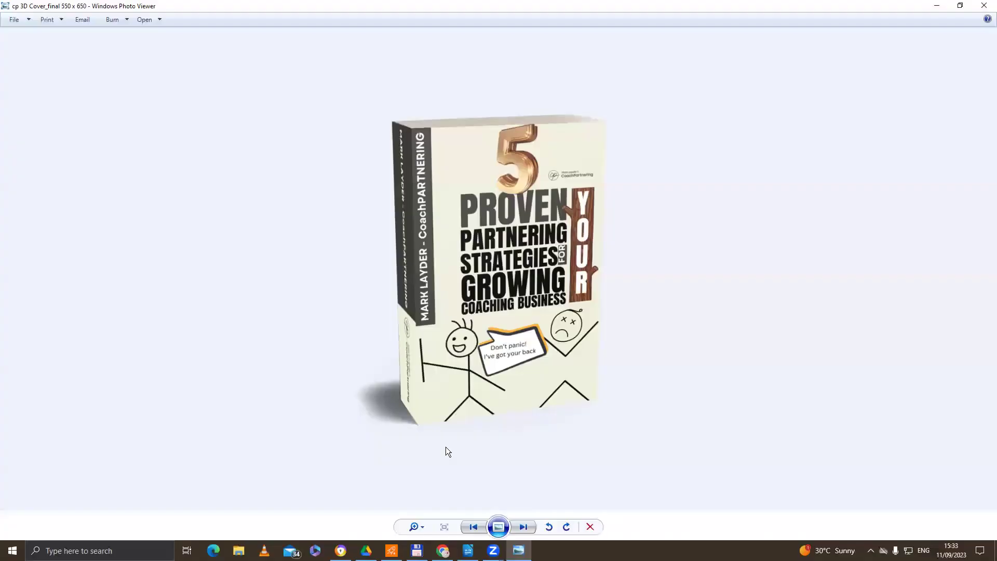